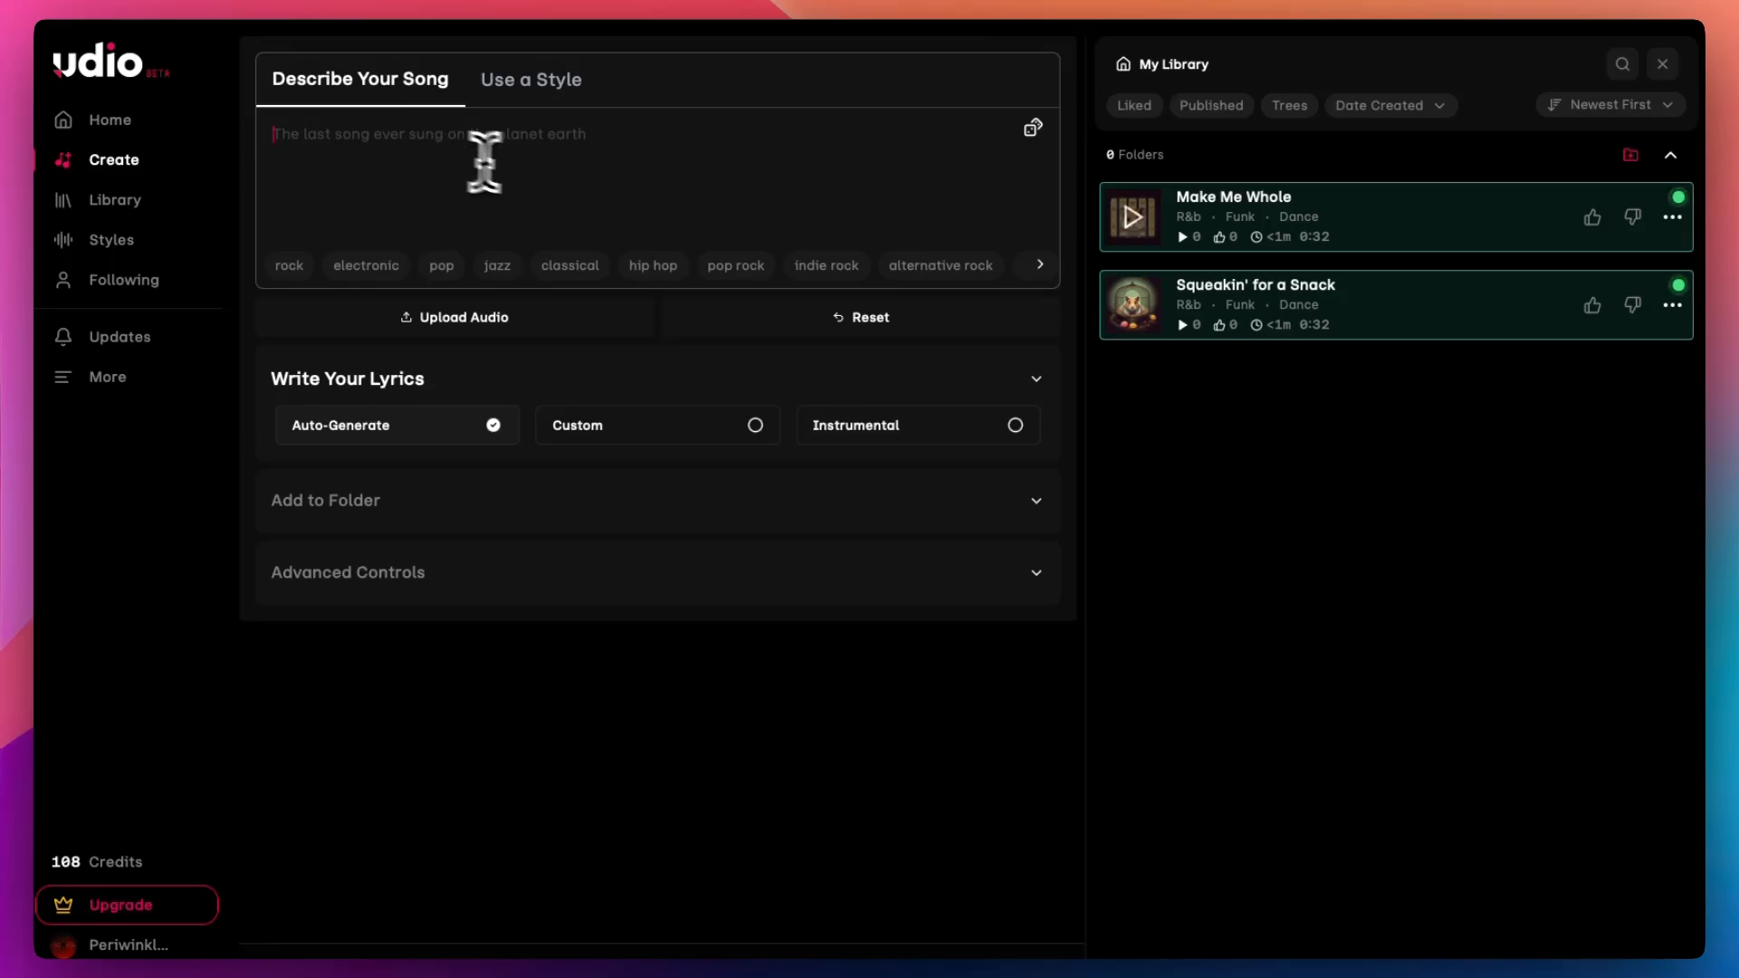
Step: Describe the song as "Tombraider forgot how to raid tombs for whatever reason and she feels kinda emo and Goth about it"
type("To")
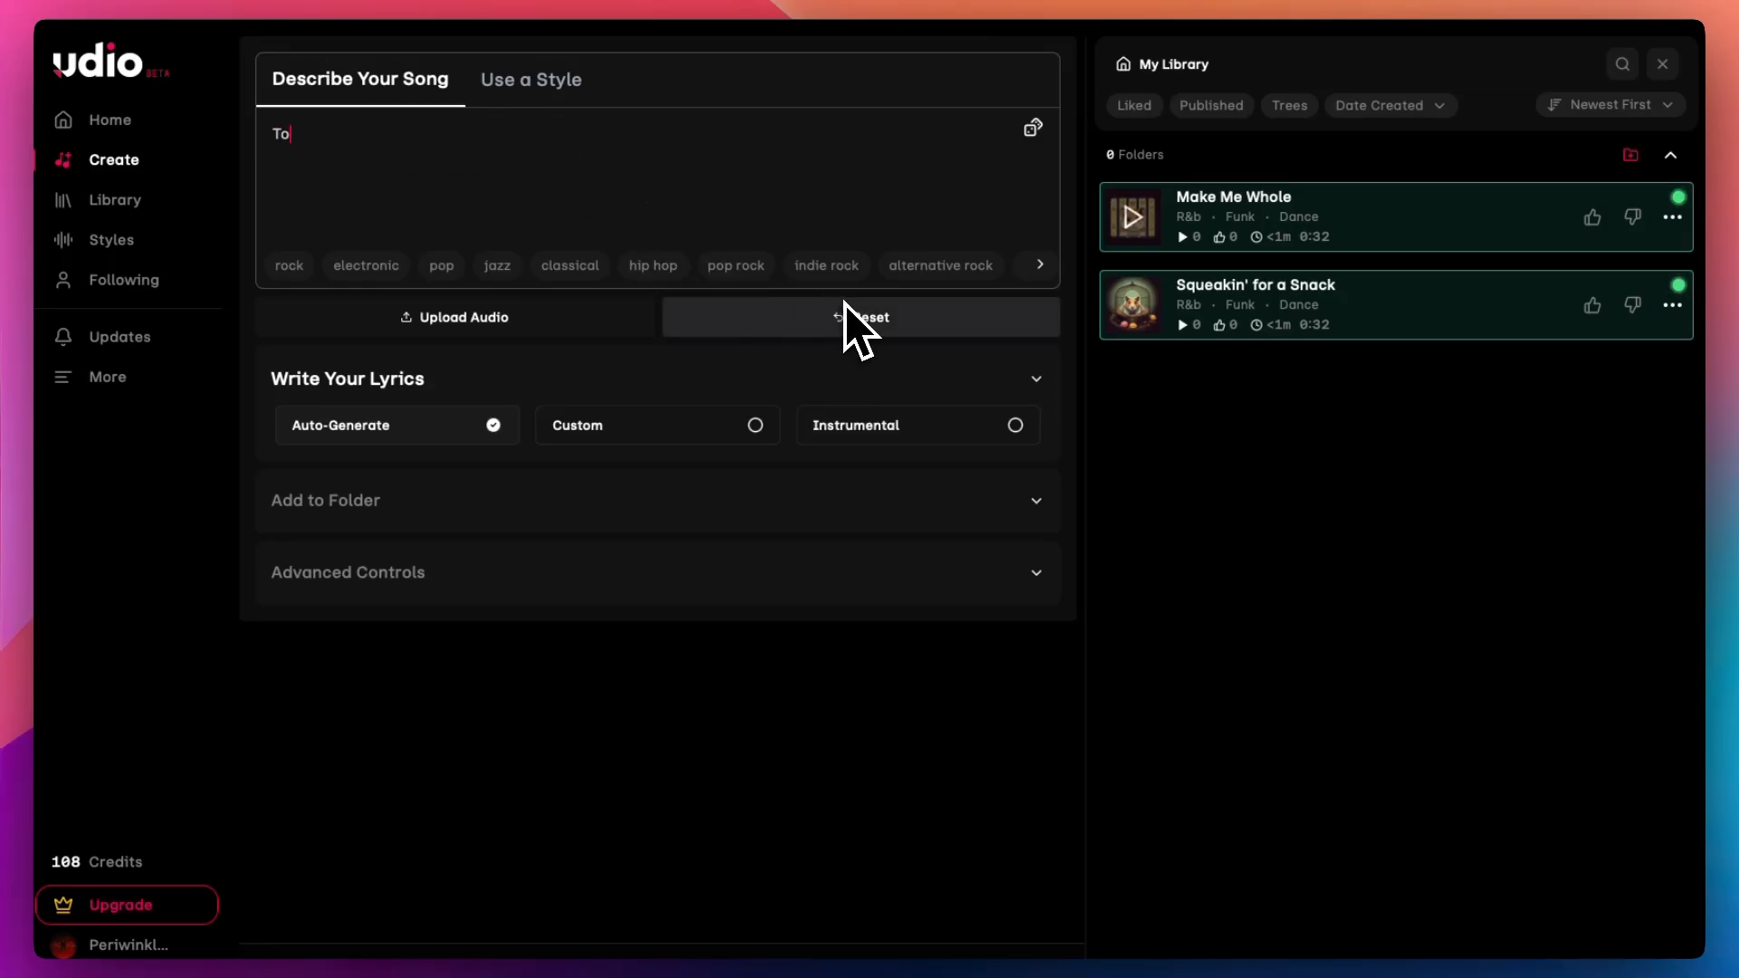
type("mbraider forgot how to ")
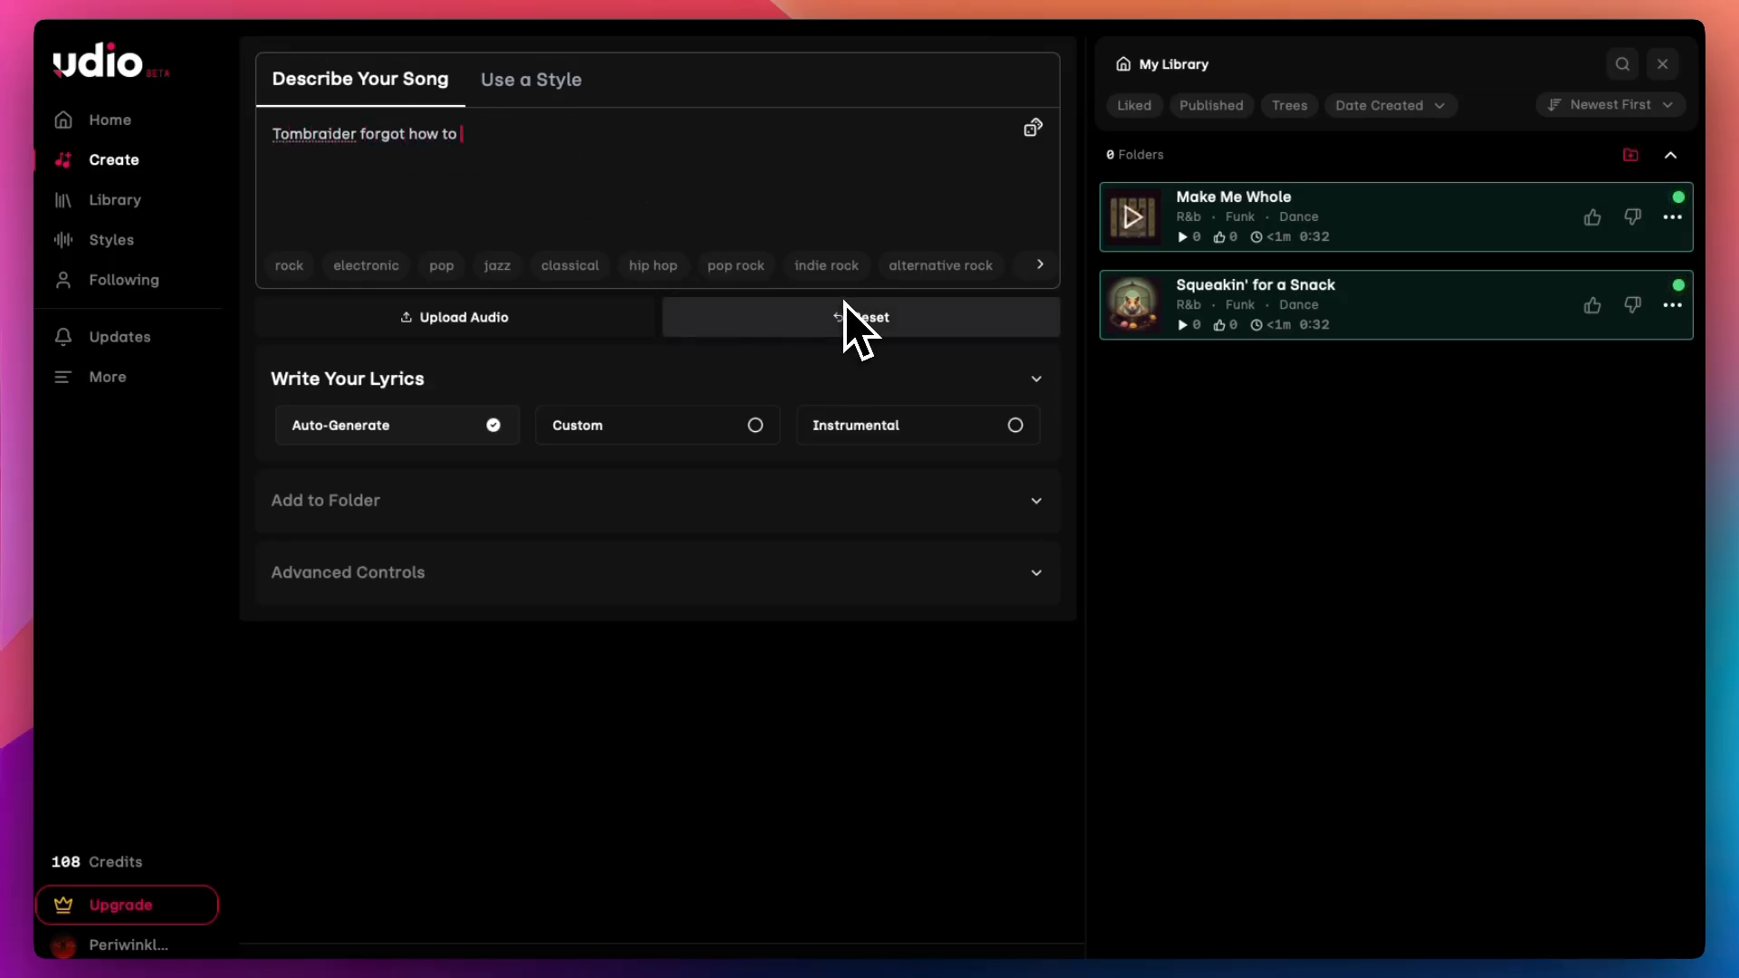
type("raid tombs for whatever reason a")
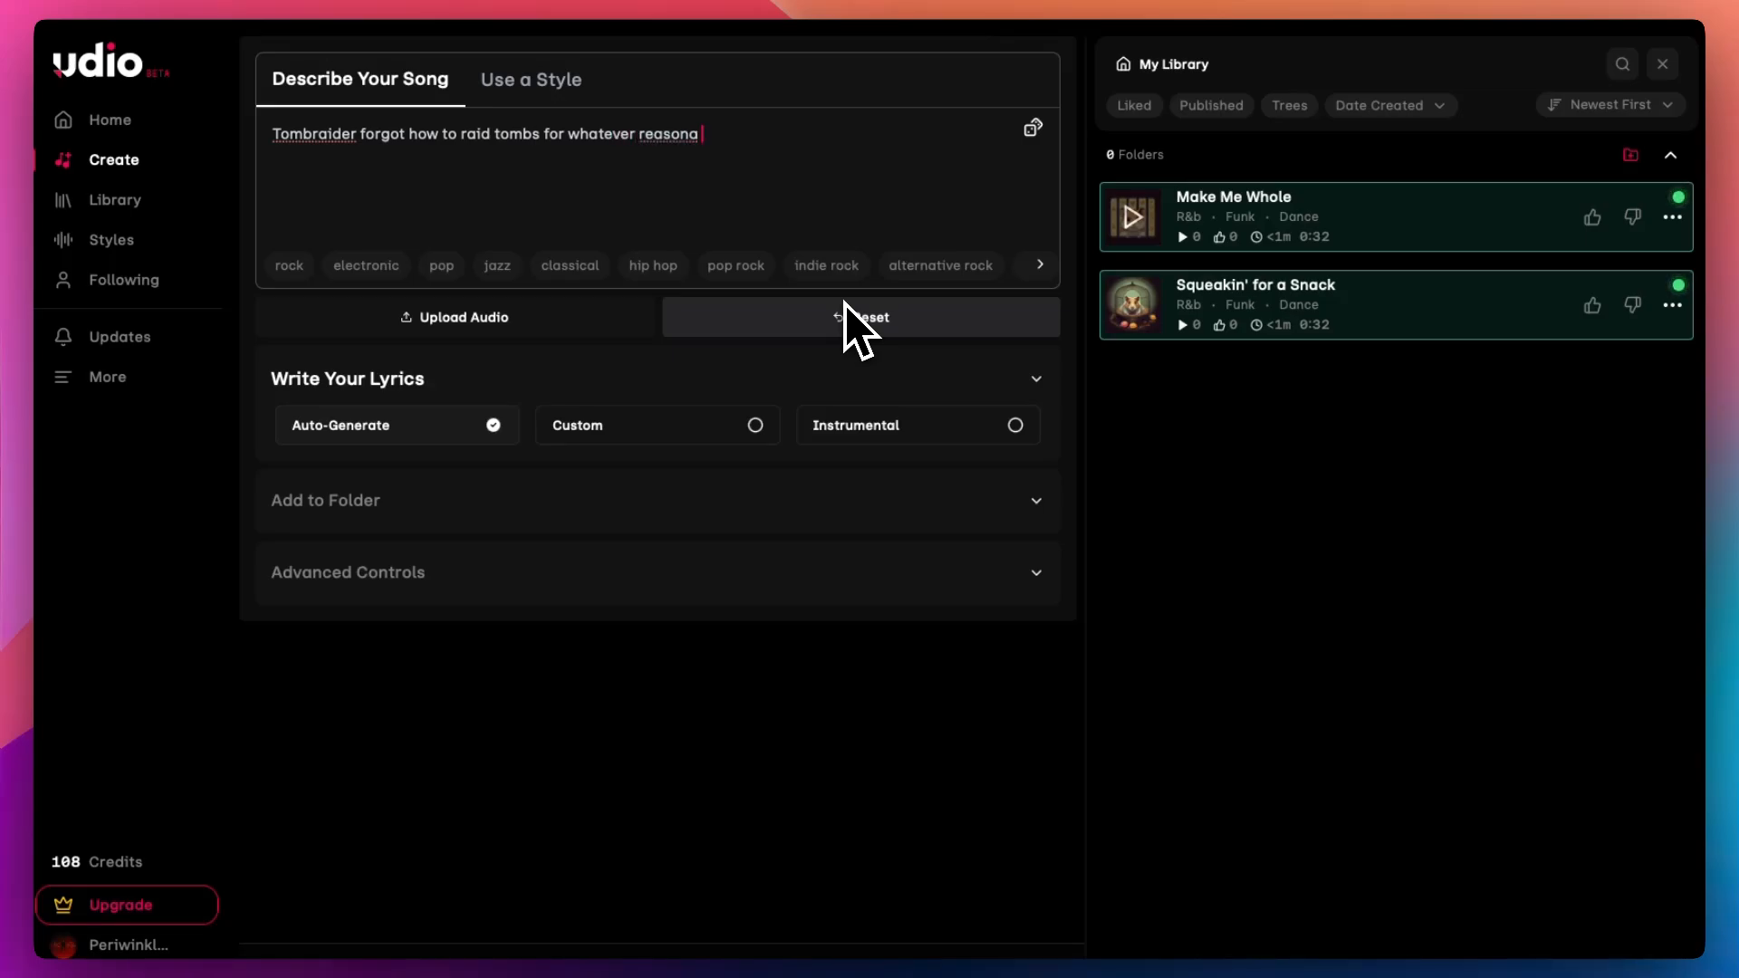
type("nd she feels kinda ")
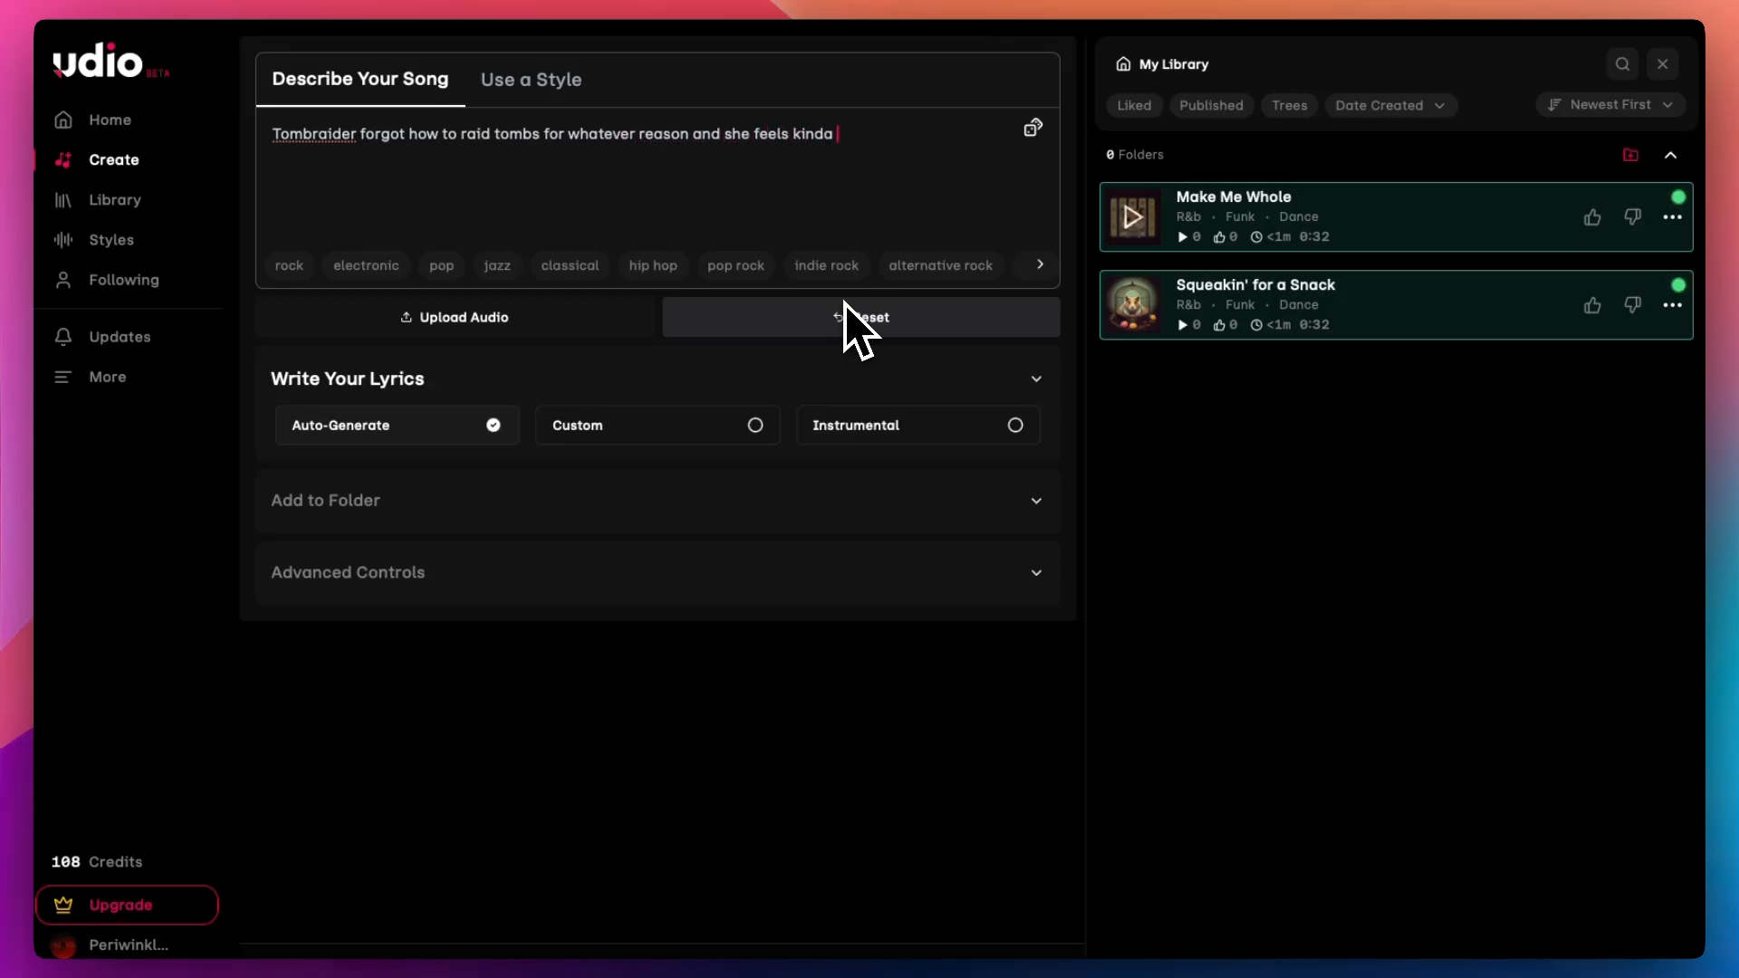
type("emo and Goth about it")
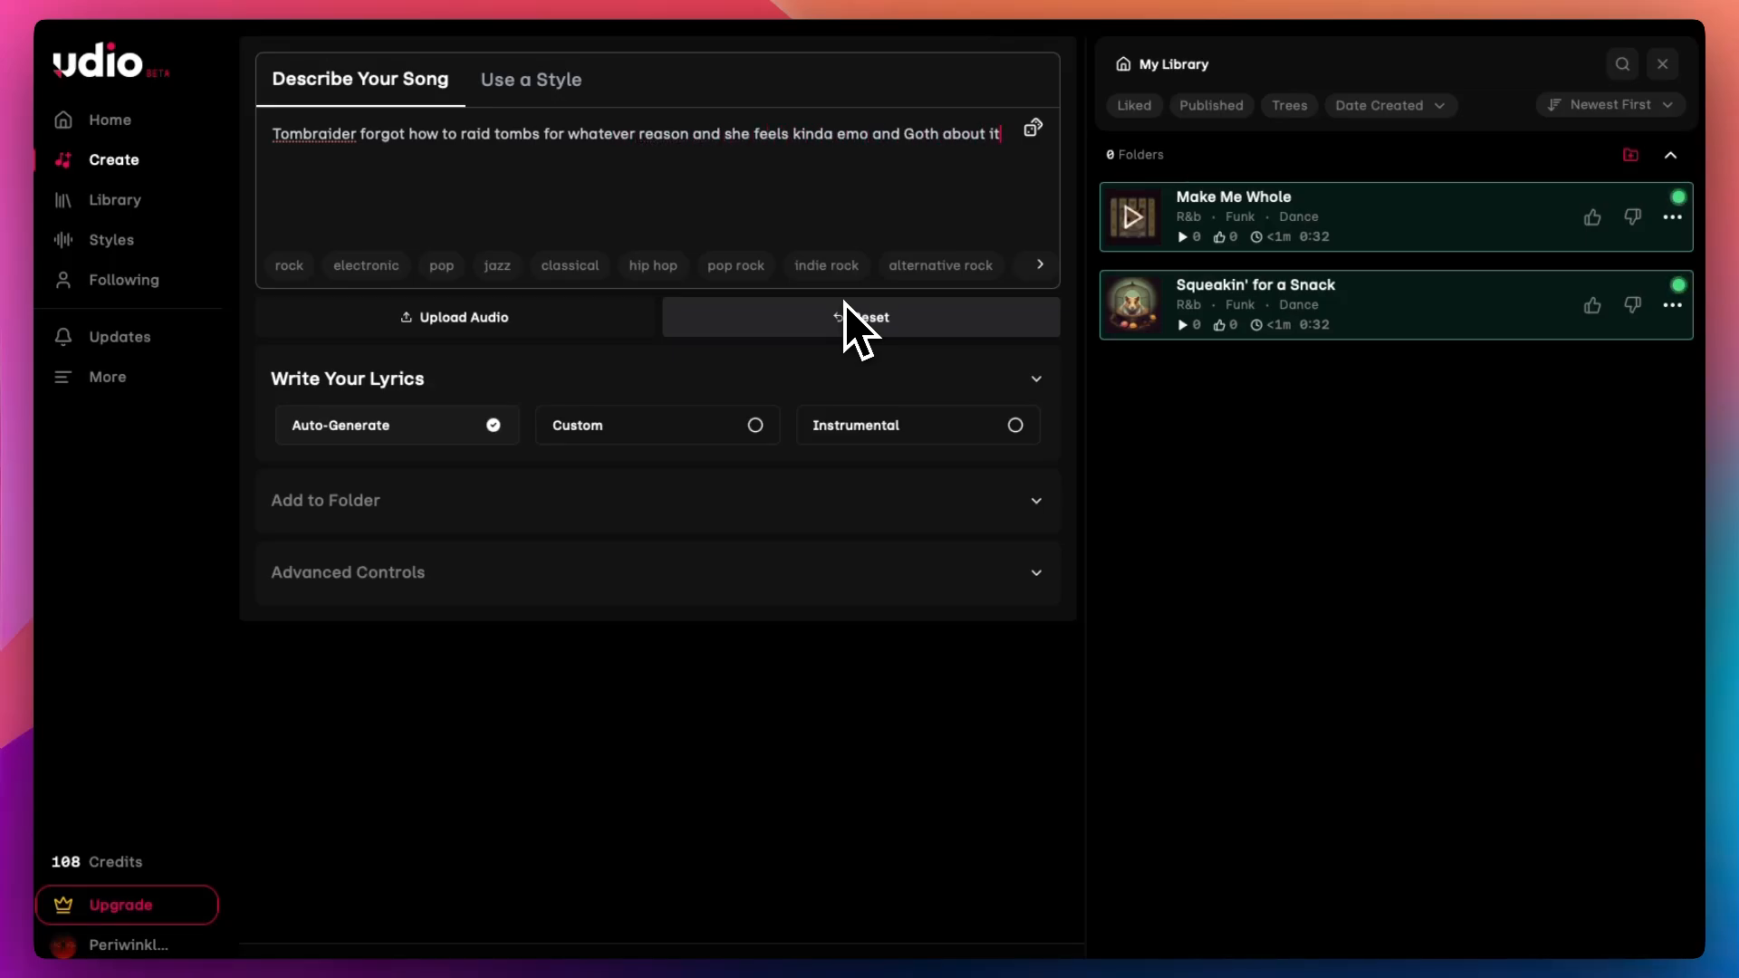
Step: Add the rock genre tag and "Evanescence style" to the song description
left_click(299, 266)
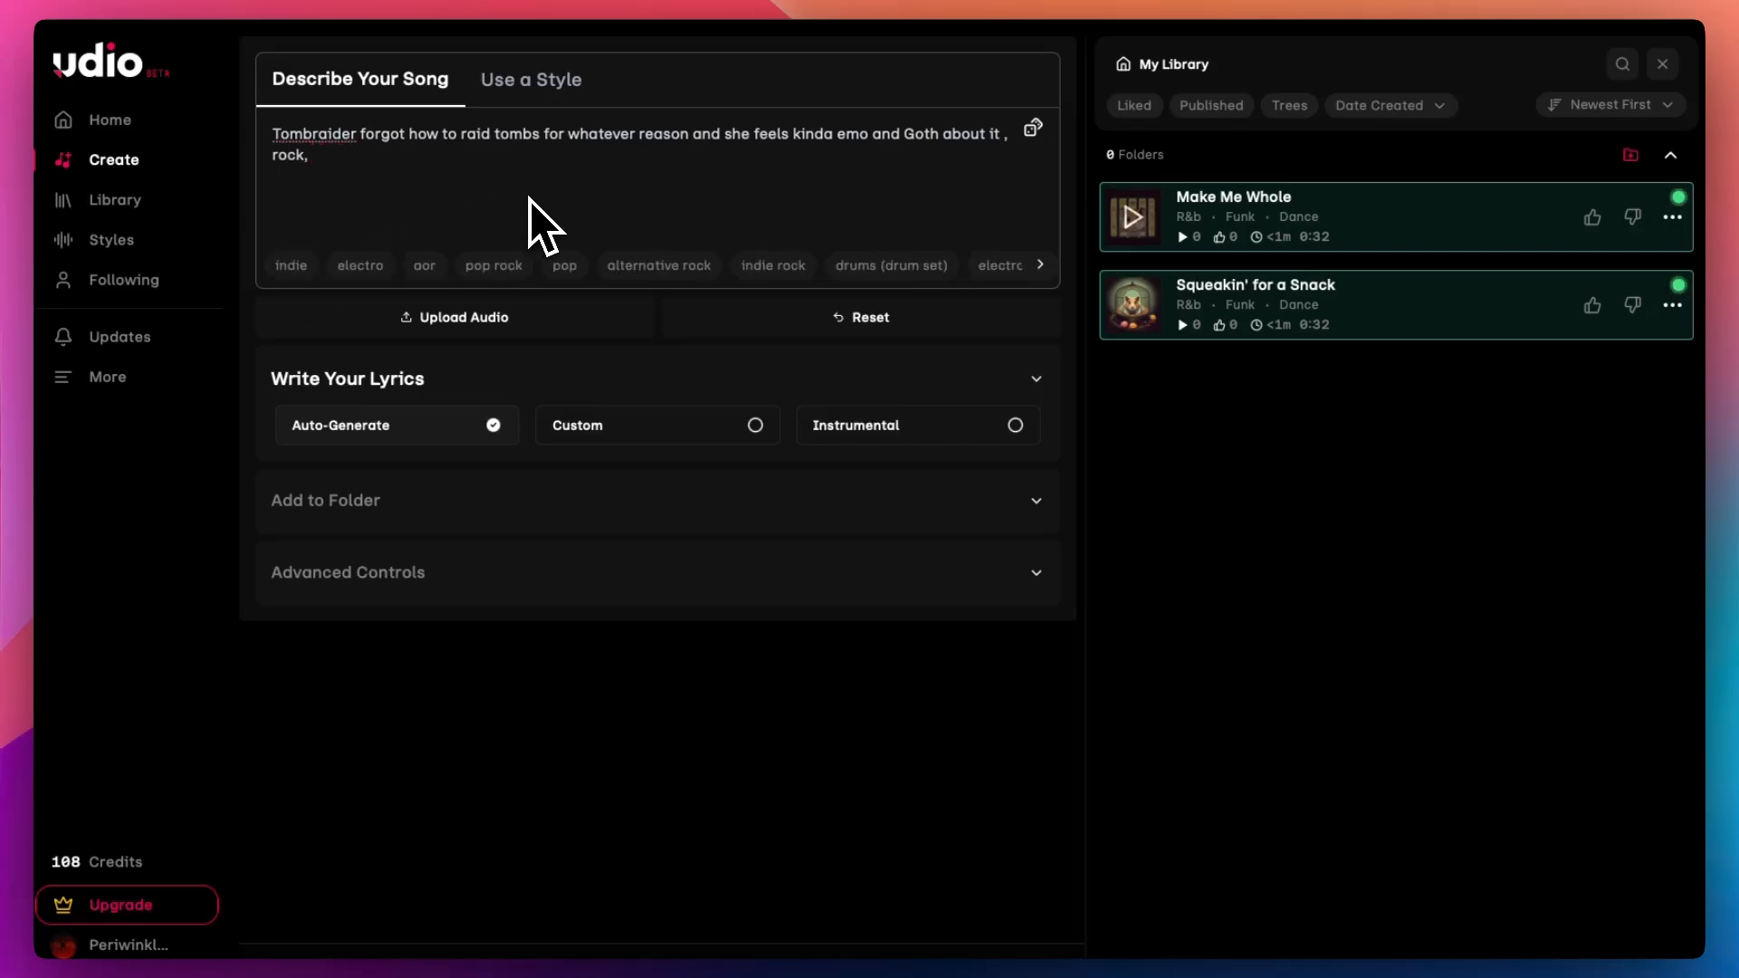
type("Evanescence")
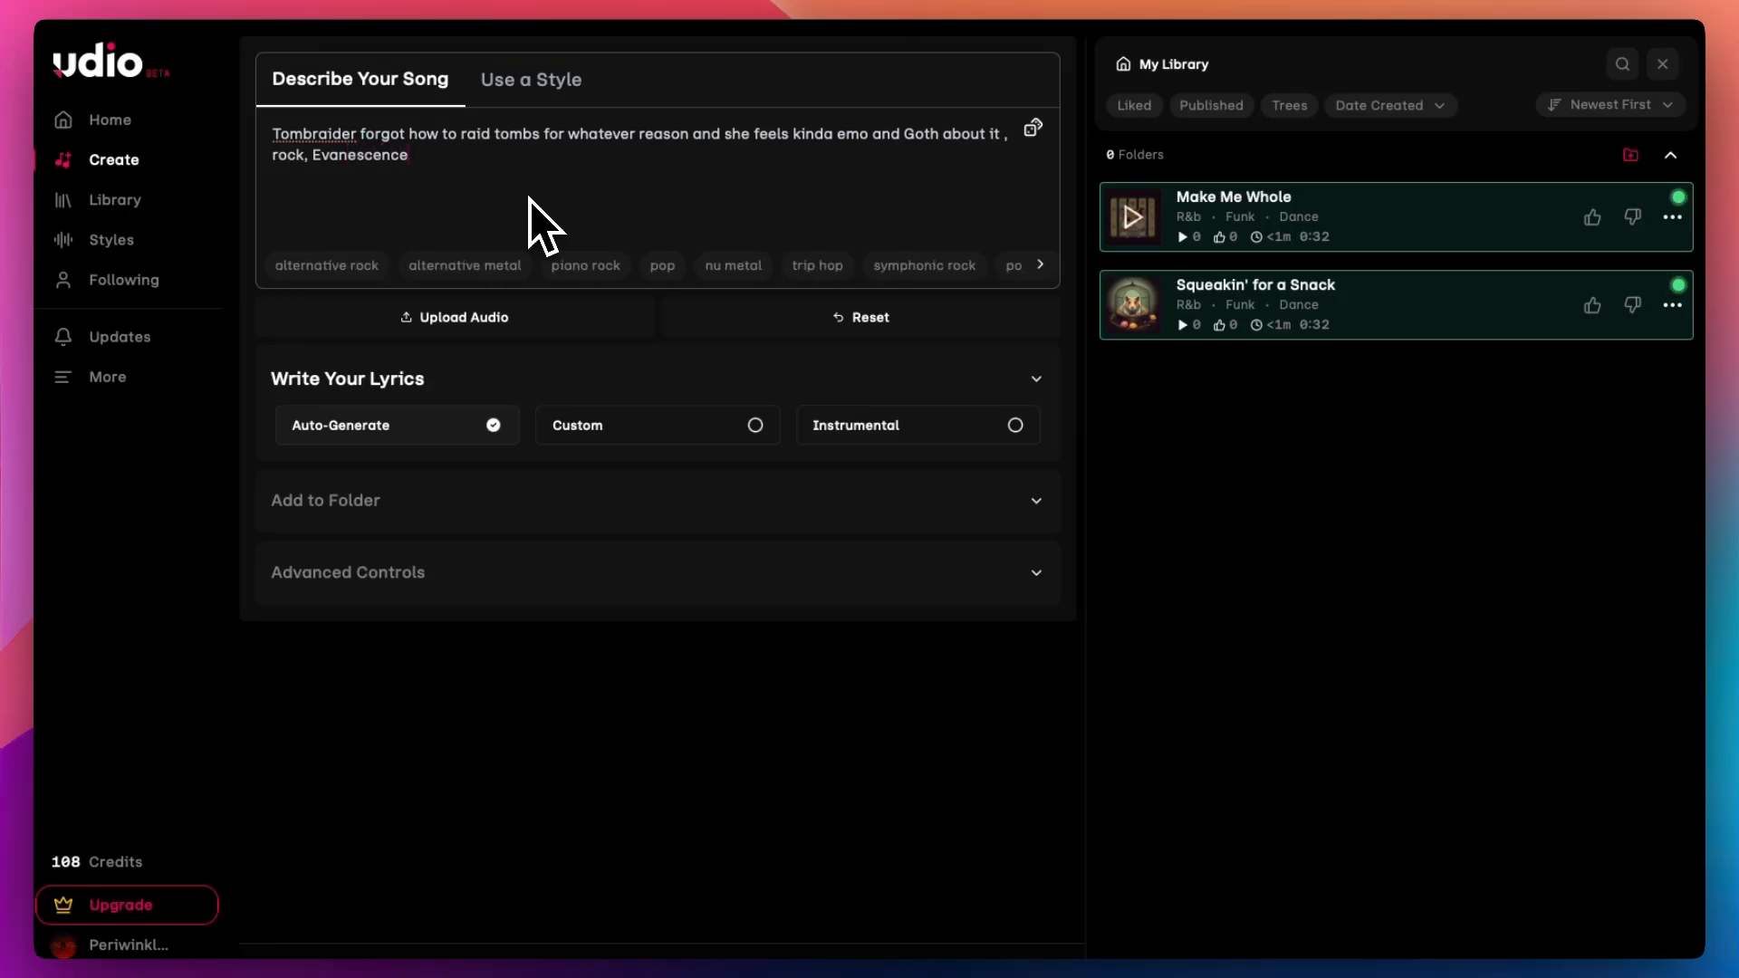
type(" style")
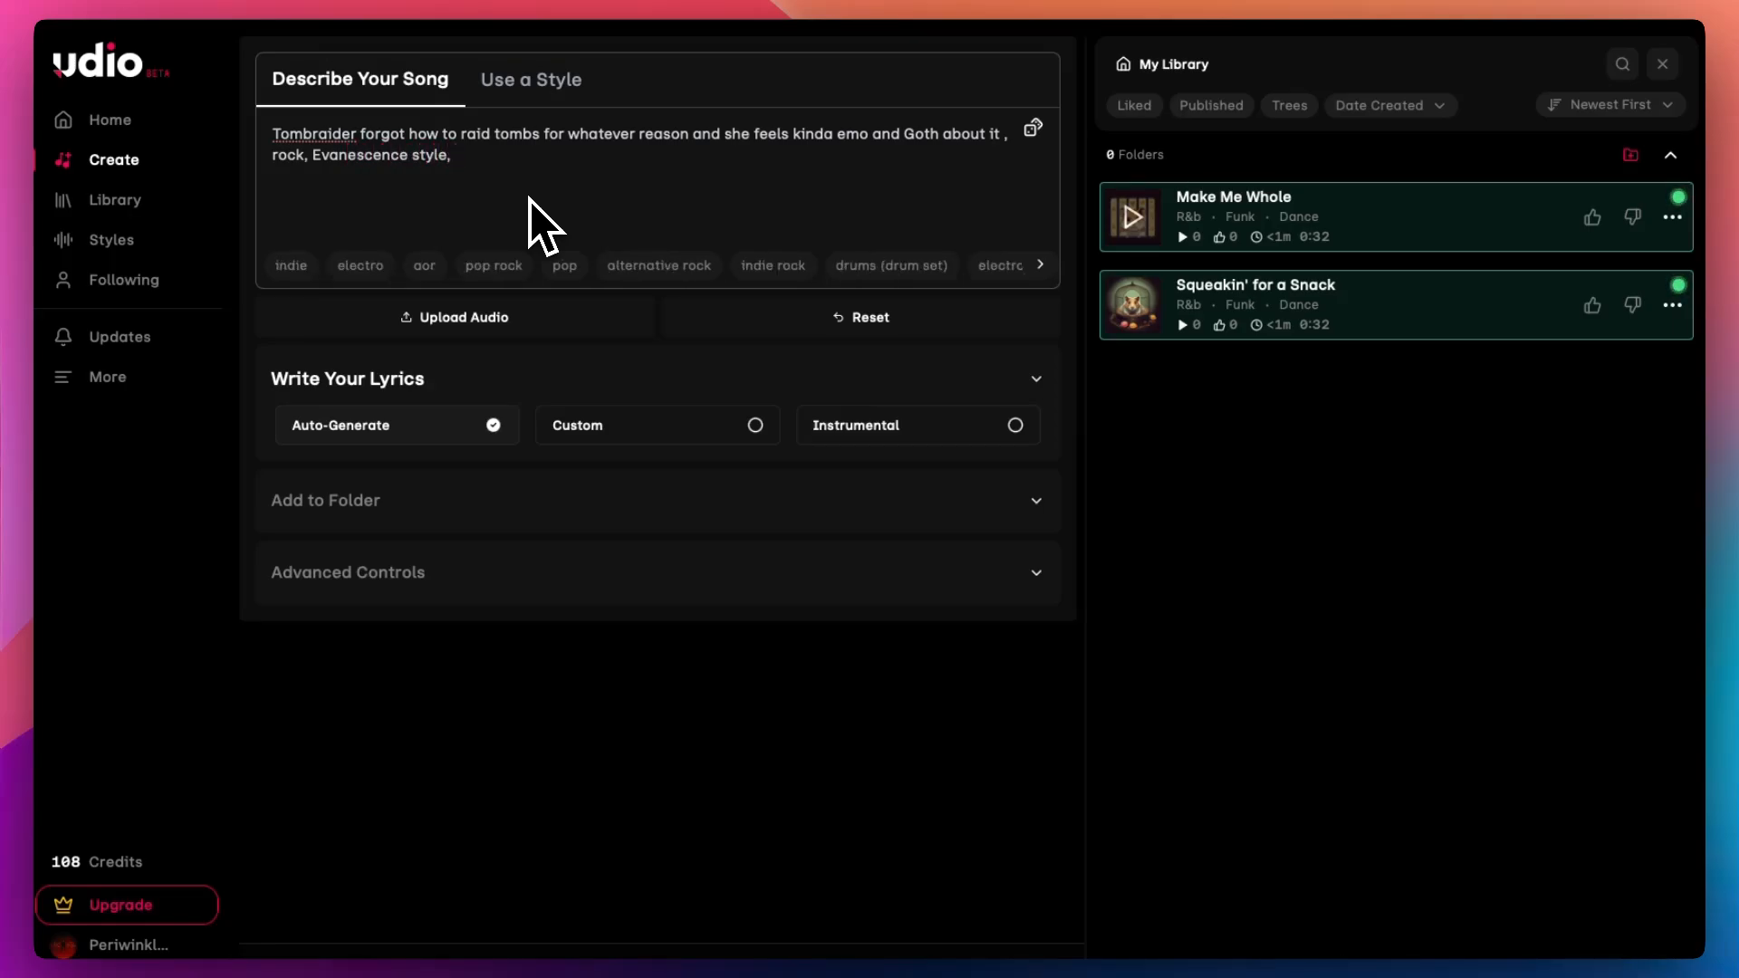
type(", 2002")
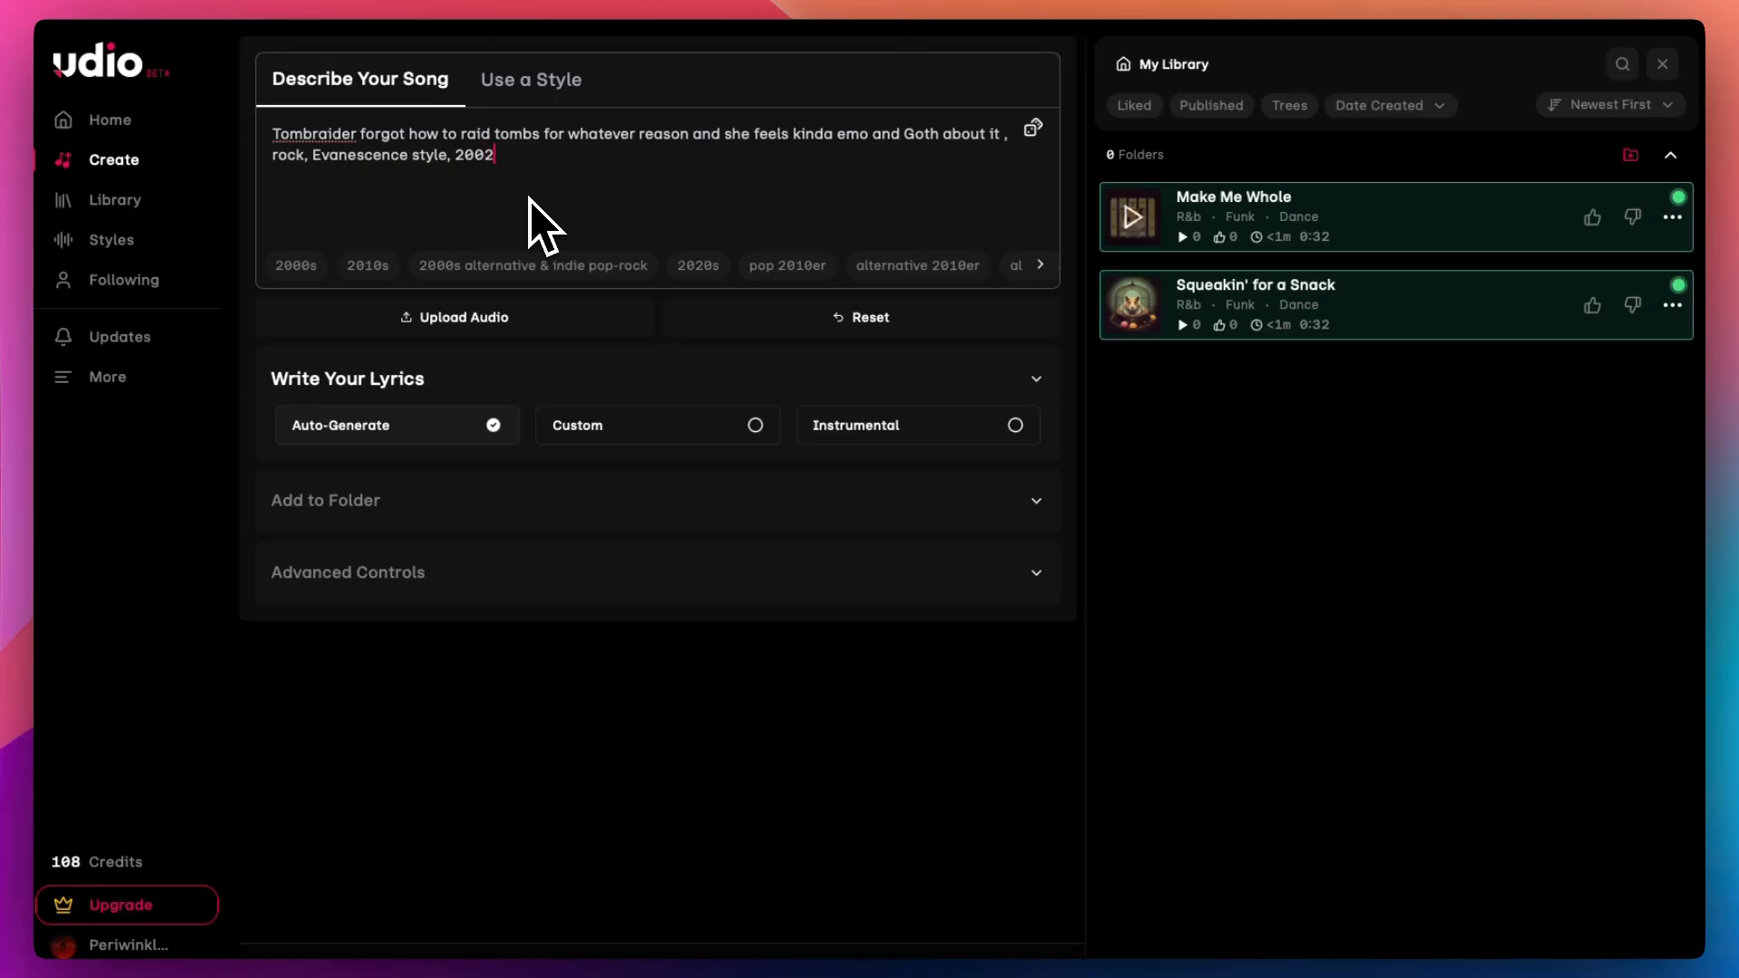
type(" era alt")
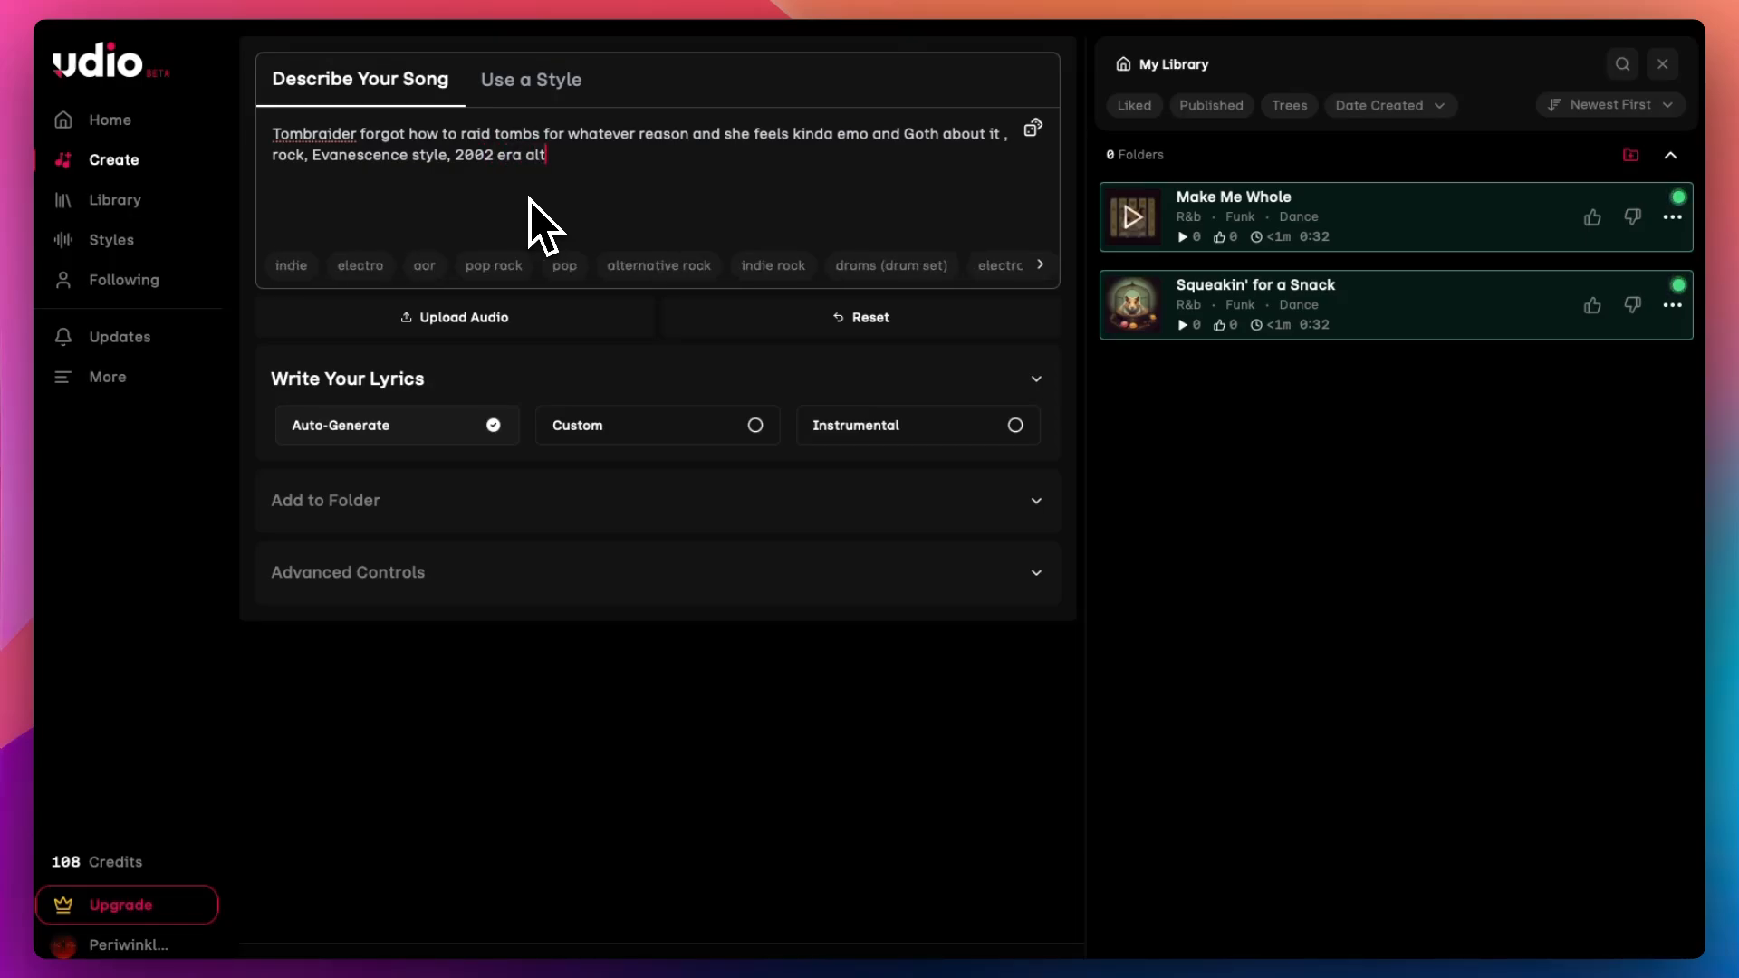
type(" rock")
Step: Append "2002 era alt punk emo rock" to the song description
key("BackSpace")
key("BackSpace")
key("BackSpace")
type("emo rock")
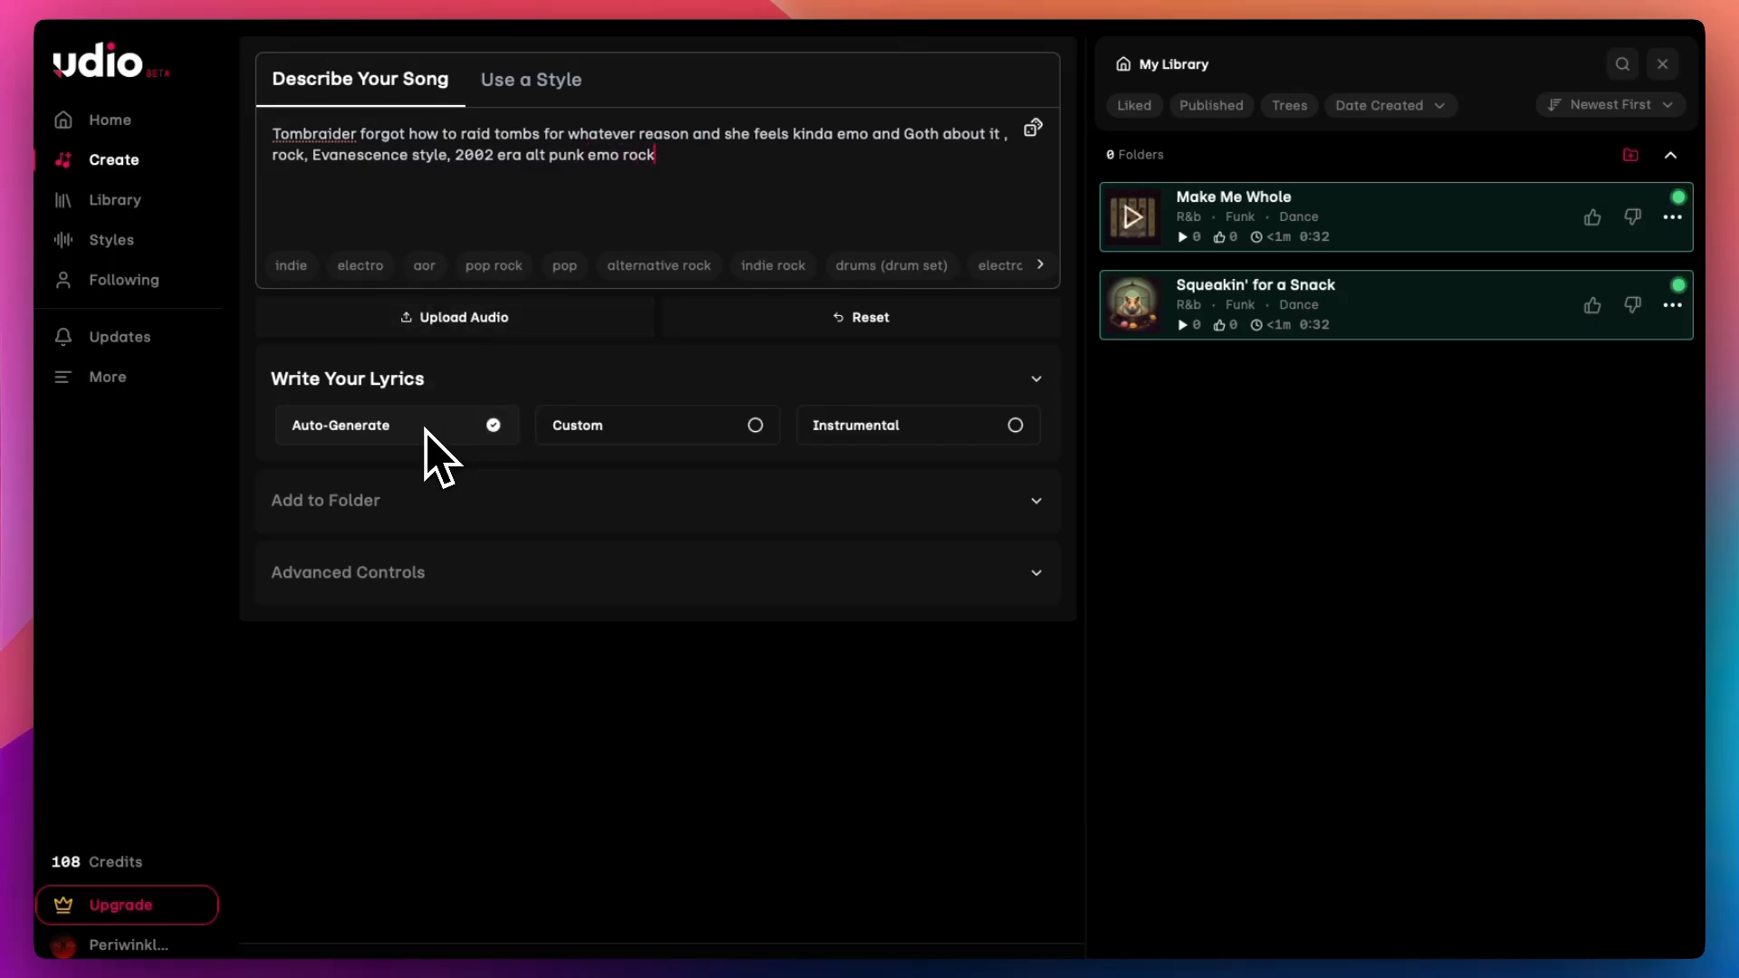
Step: Switch to custom lyrics and enter "I cant raid tombs no more" and "I cant dig for treasure on the floor"
left_click(616, 428)
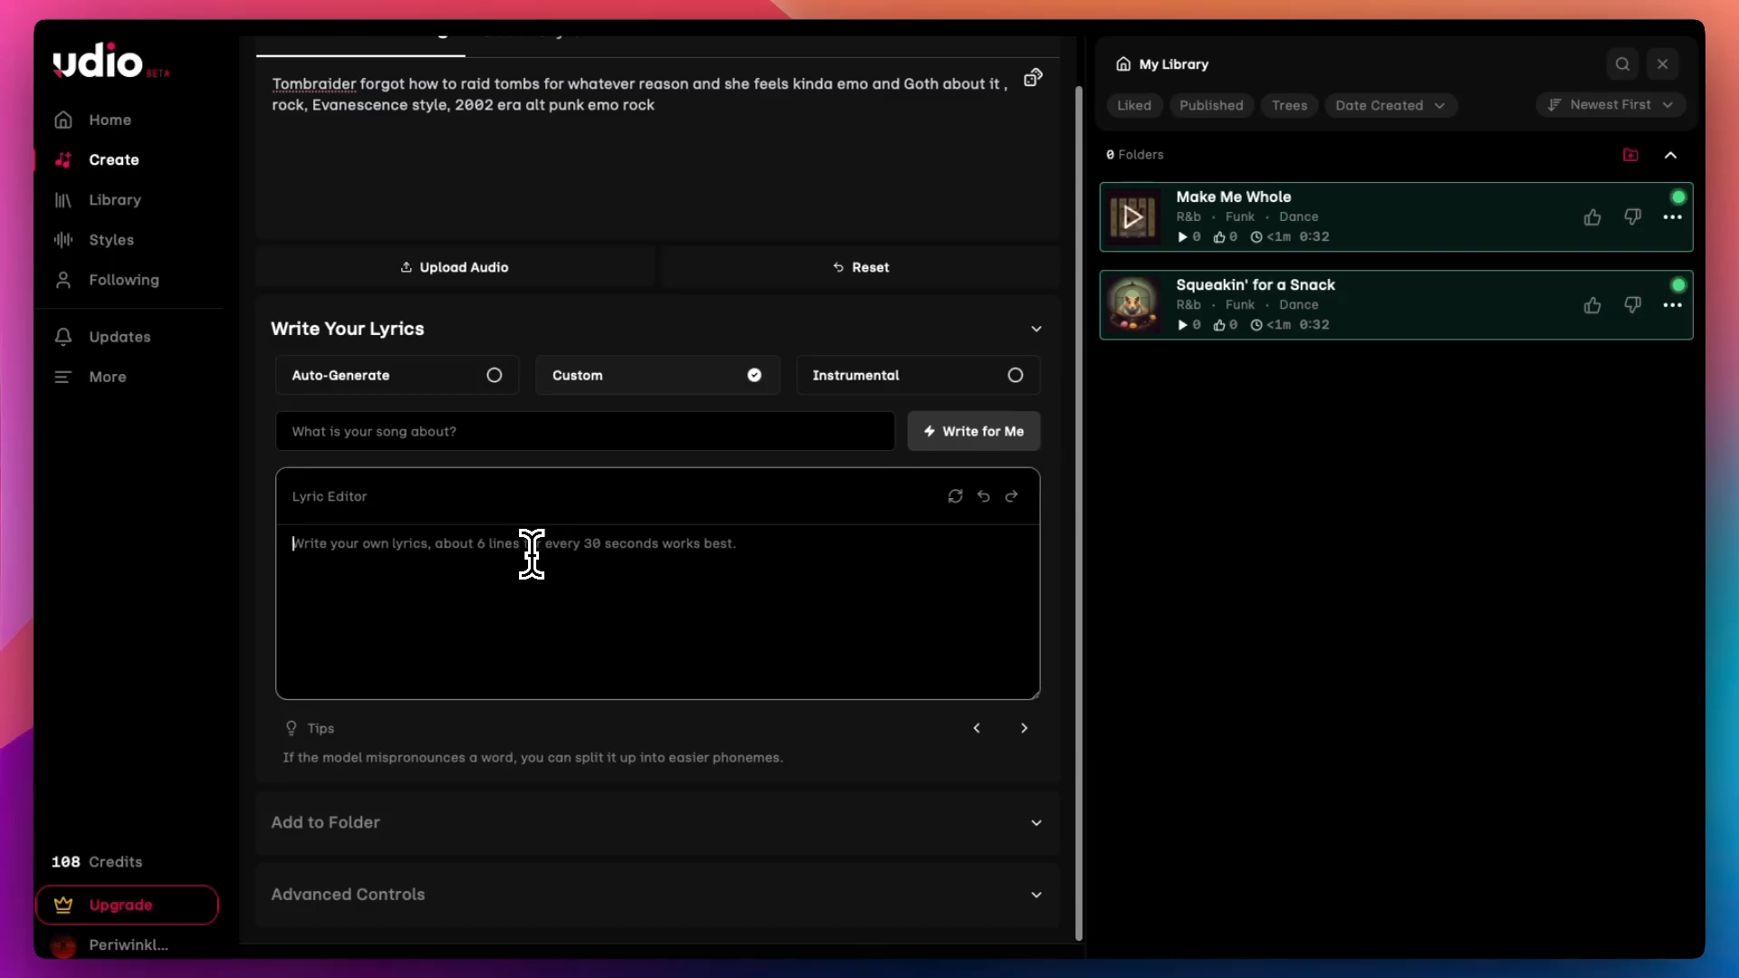
type("I cant raid tombs no more")
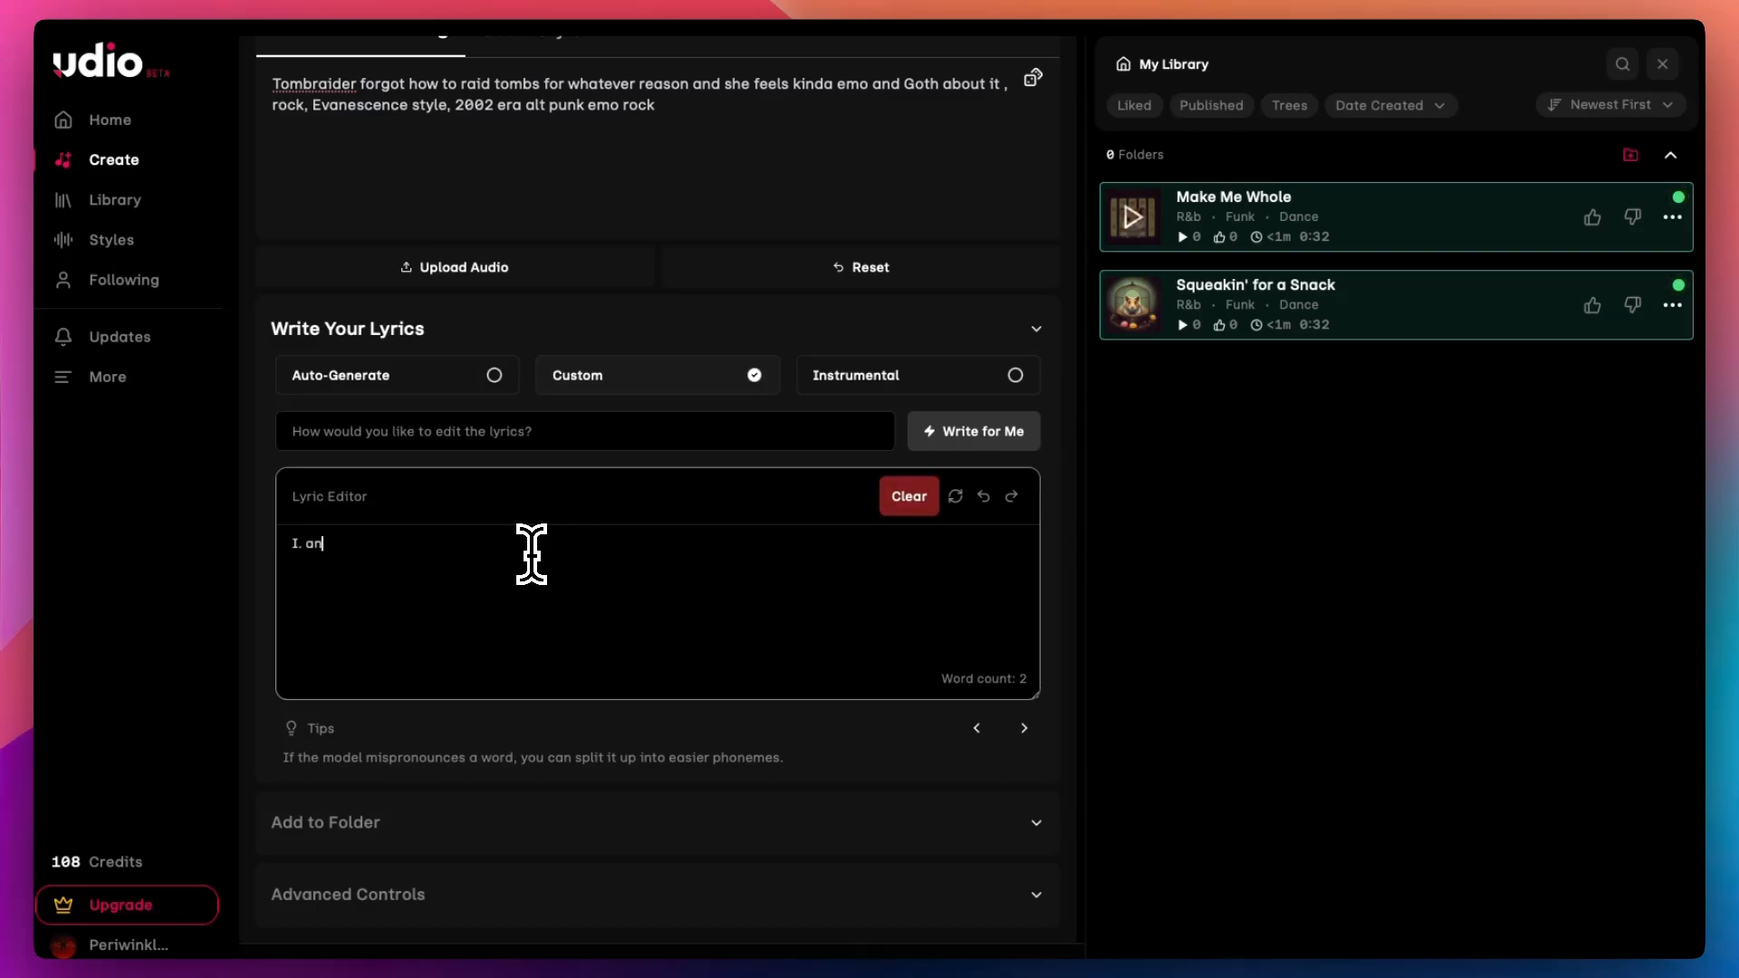
key("Return")
type("I cant dig for treasure on the flo")
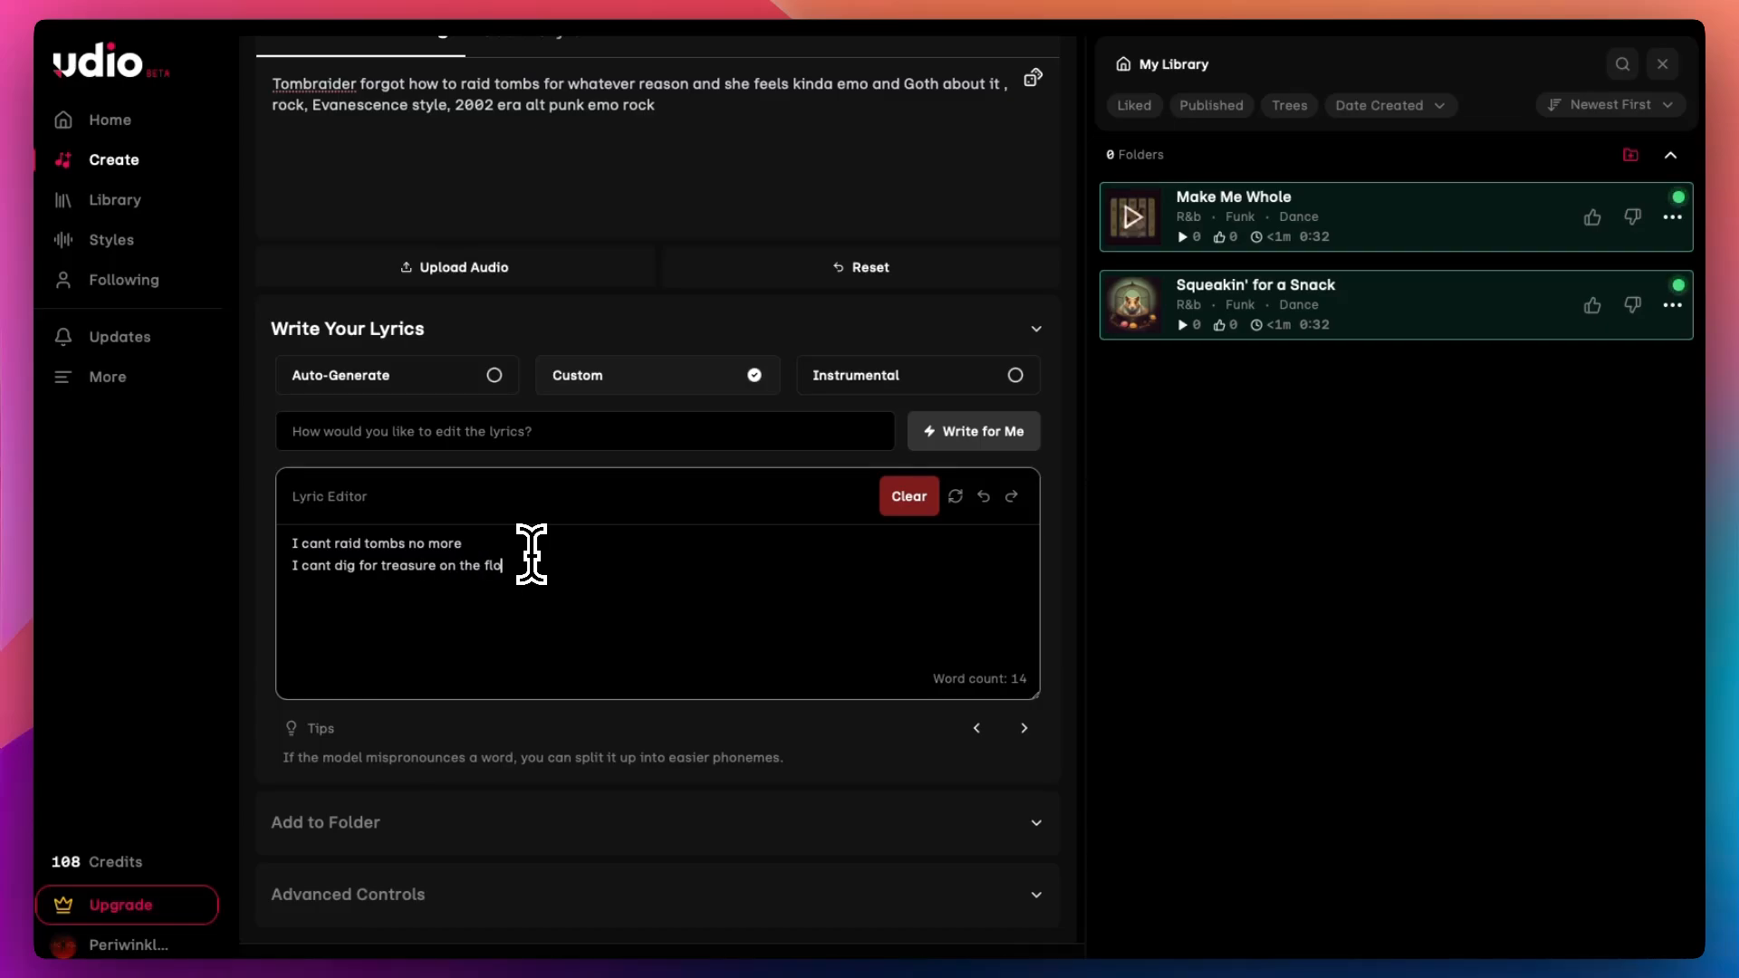
type("or")
key("Return")
Step: Add lyric lines "I feel destroyed" twice, then "Someone save me" and "from having no joy"
type("I feel destroyed")
key("Return")
type("I feel destroyed")
key("Return")
type("Someone ")
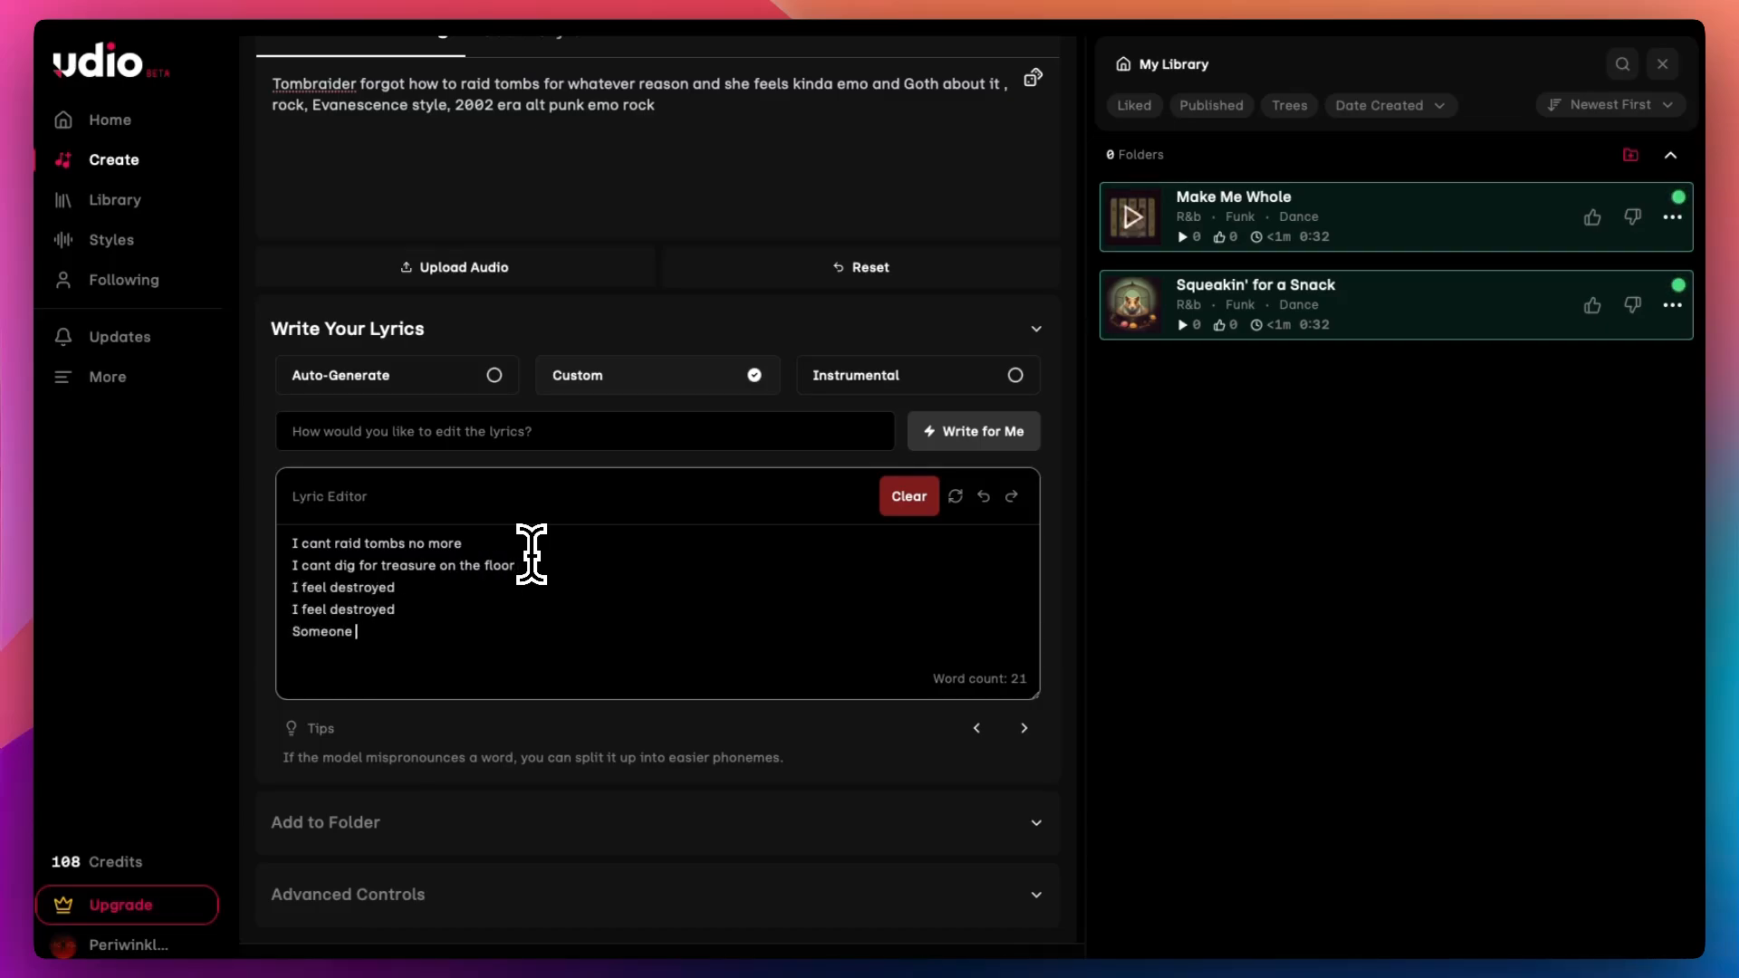
type("save me from having no joy")
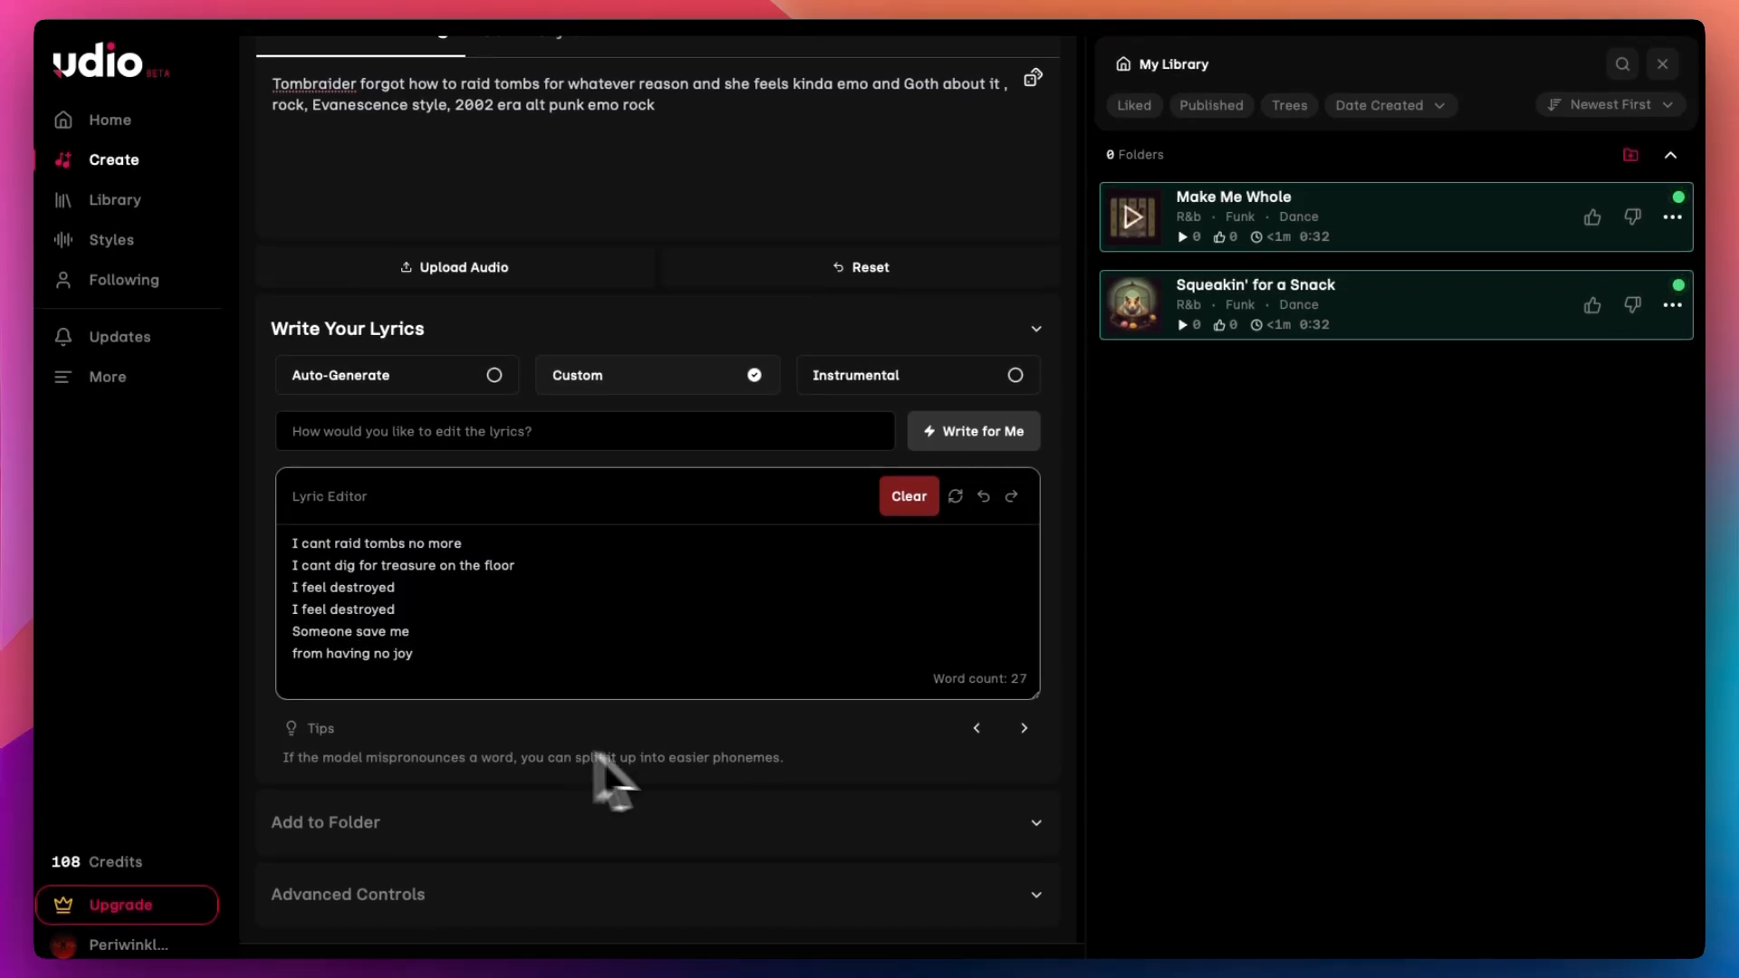
Step: Open the advanced controls, check the model versions, and set the song length to 2:10
left_click(676, 876)
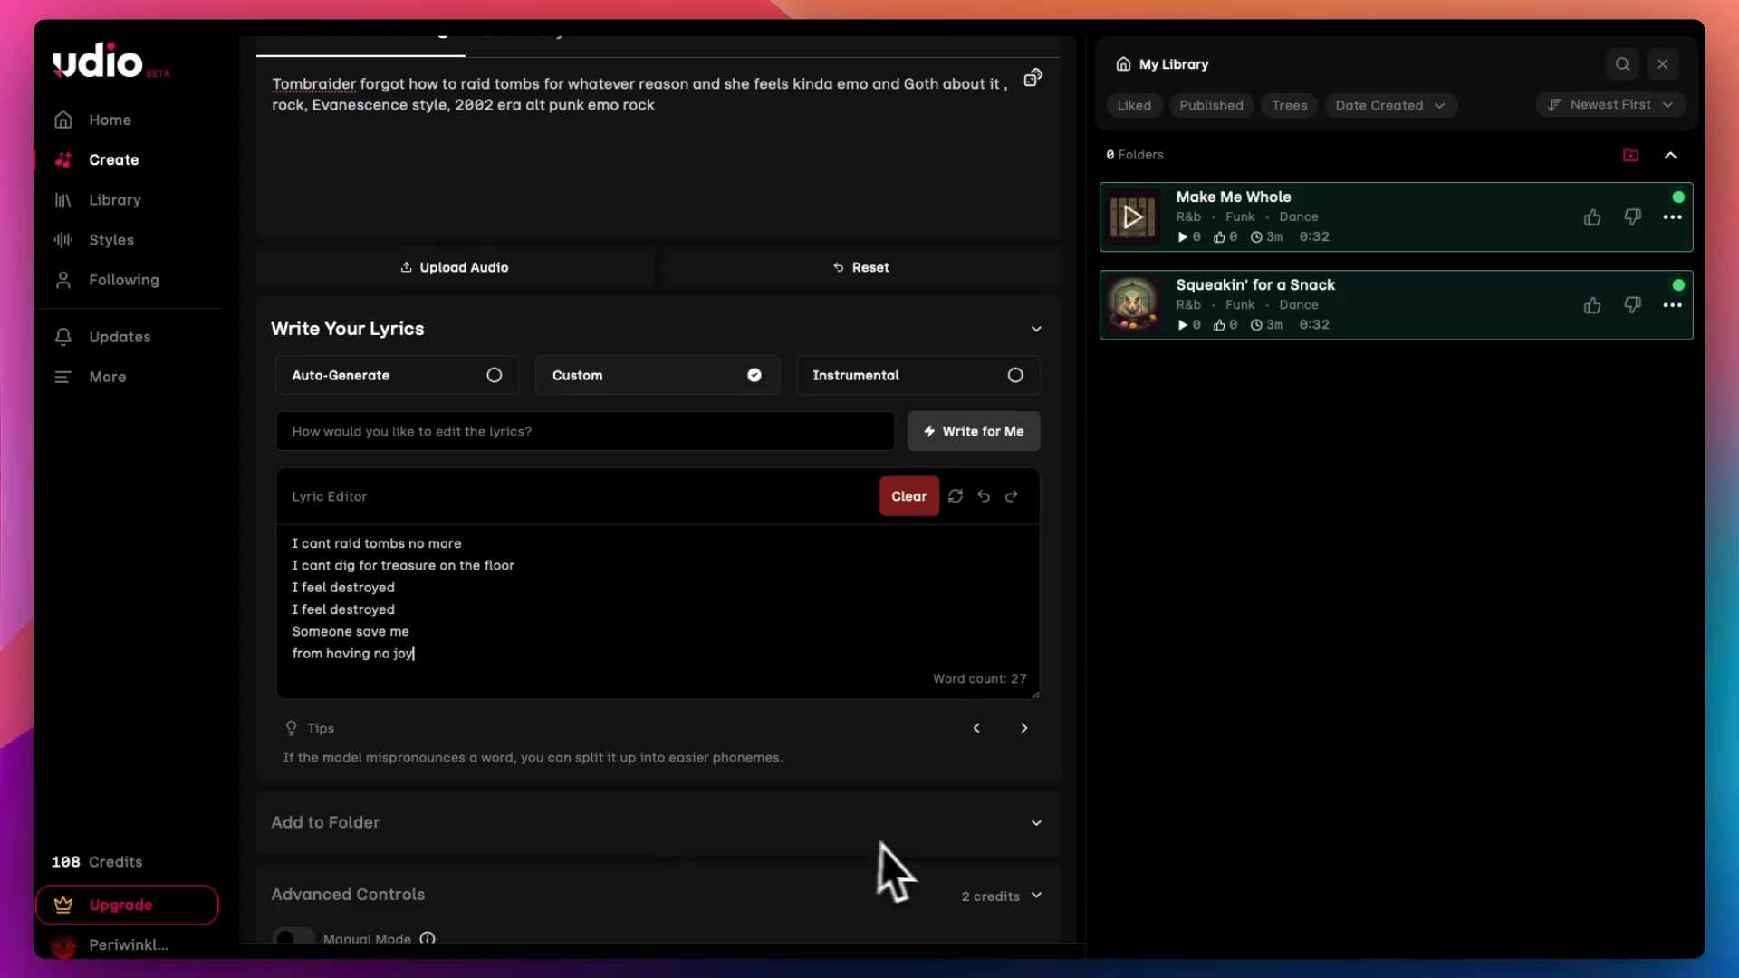
scroll(896, 860, "down", 5)
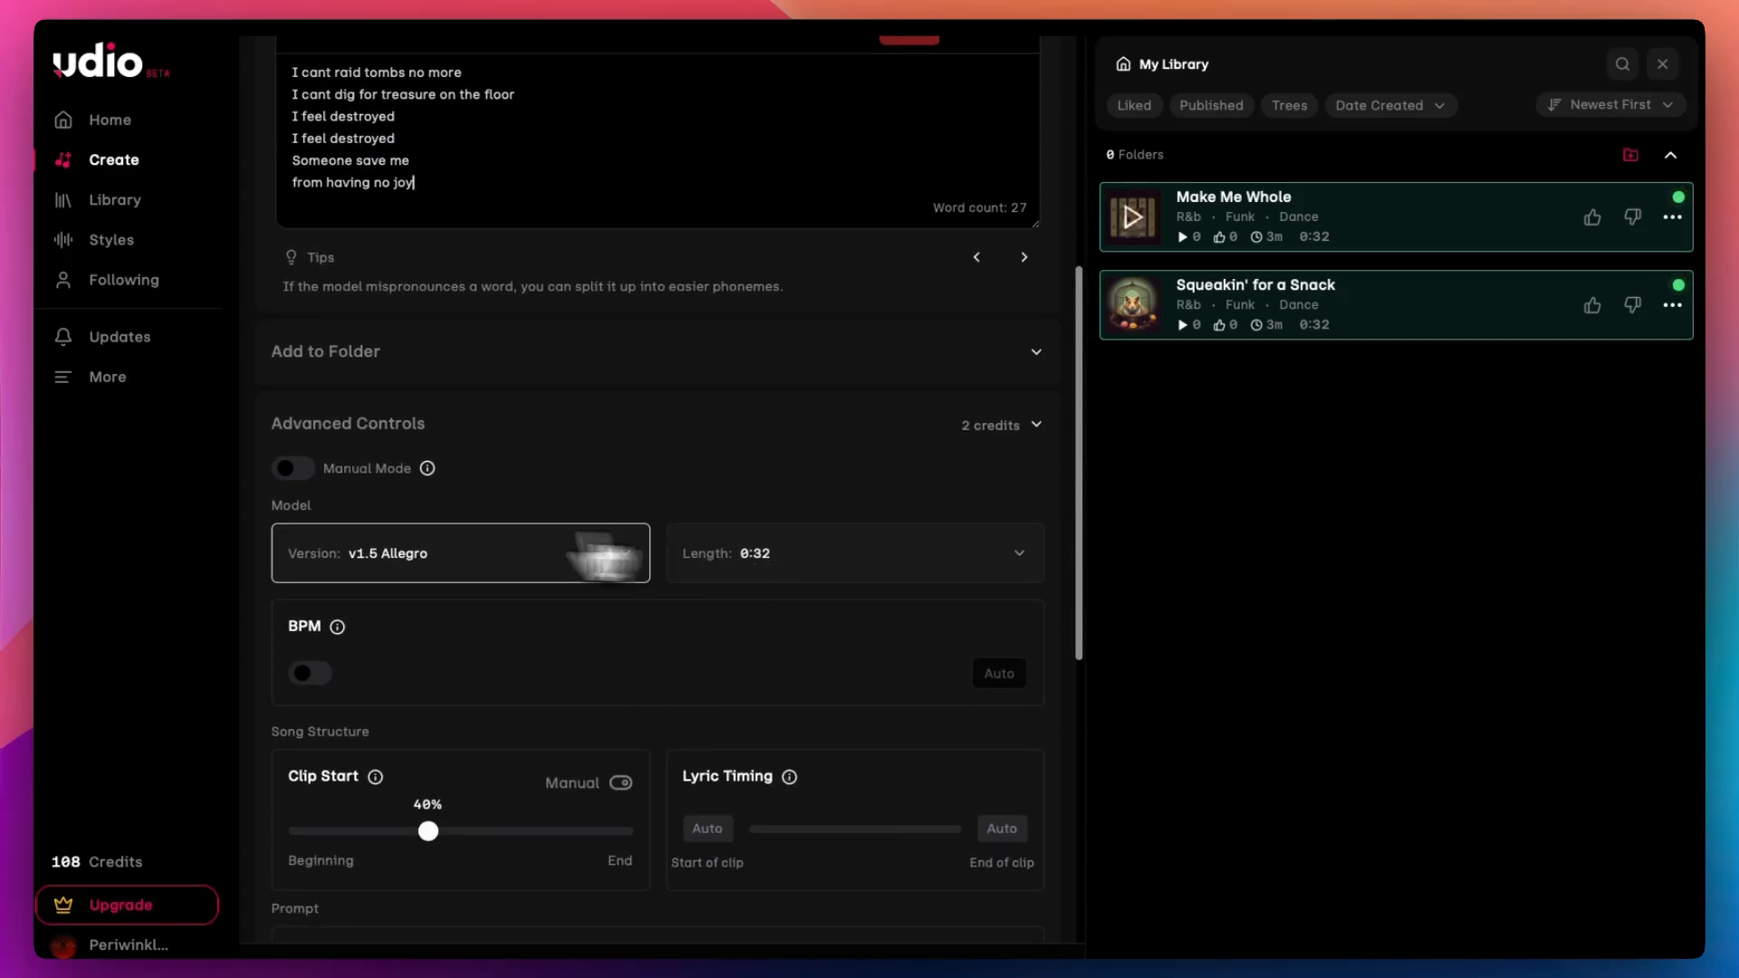
left_click(600, 556)
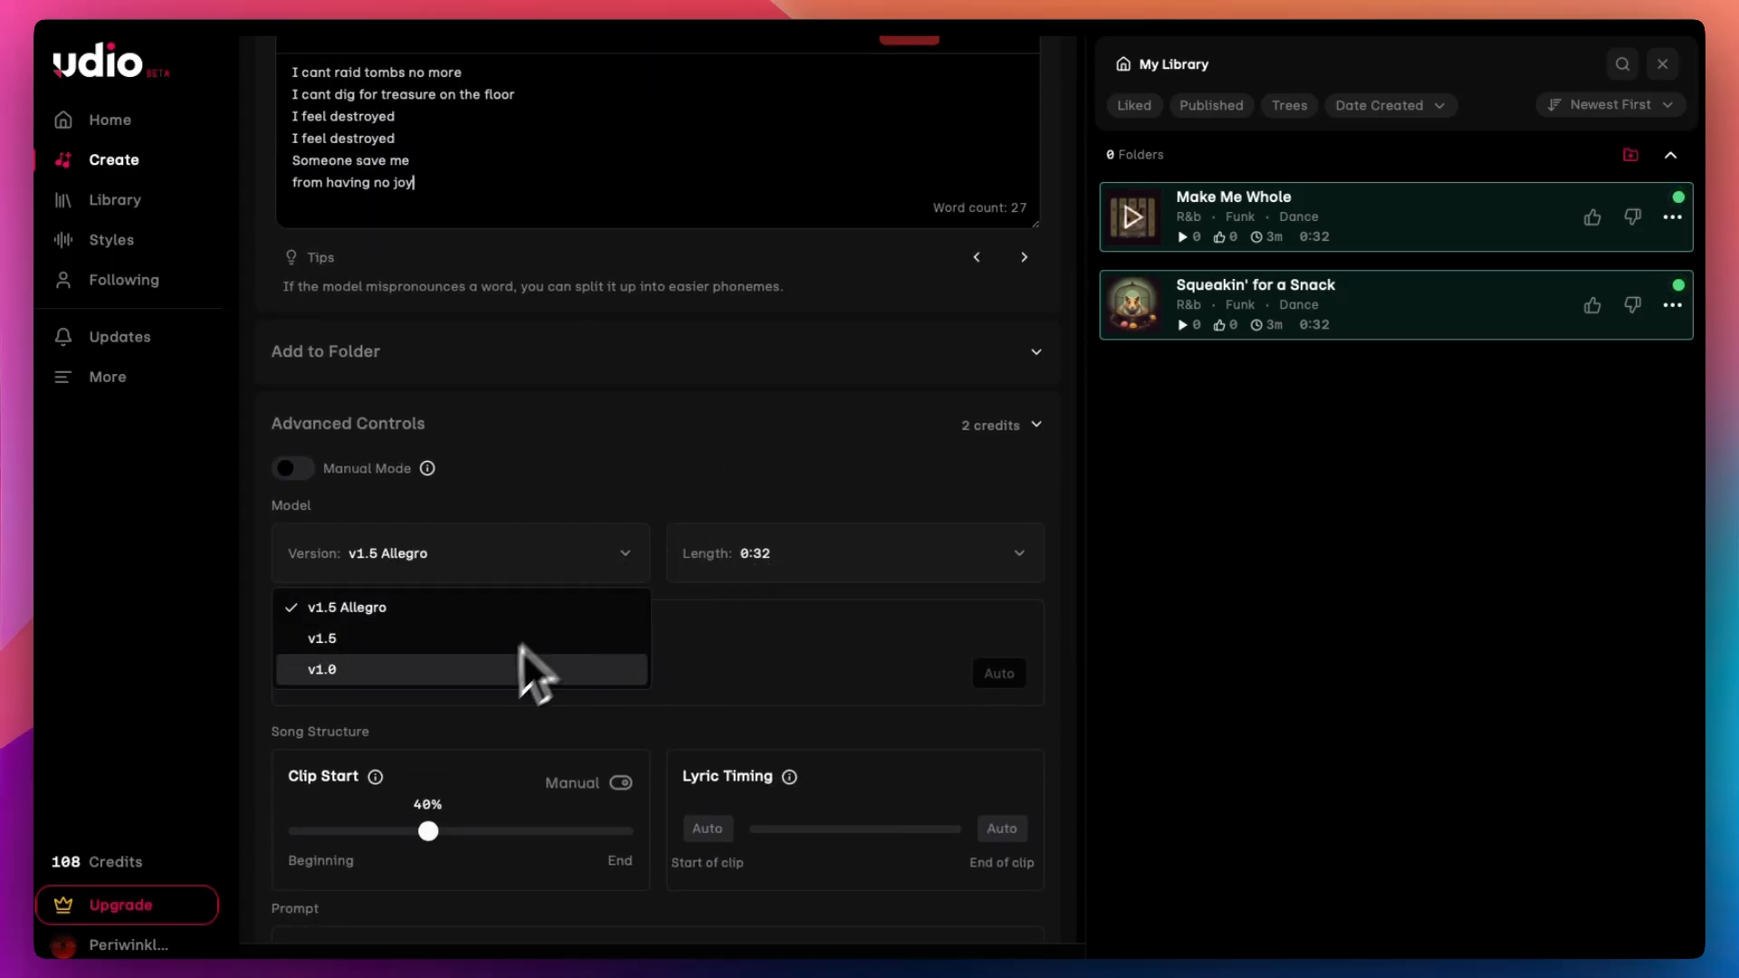
left_click(780, 652)
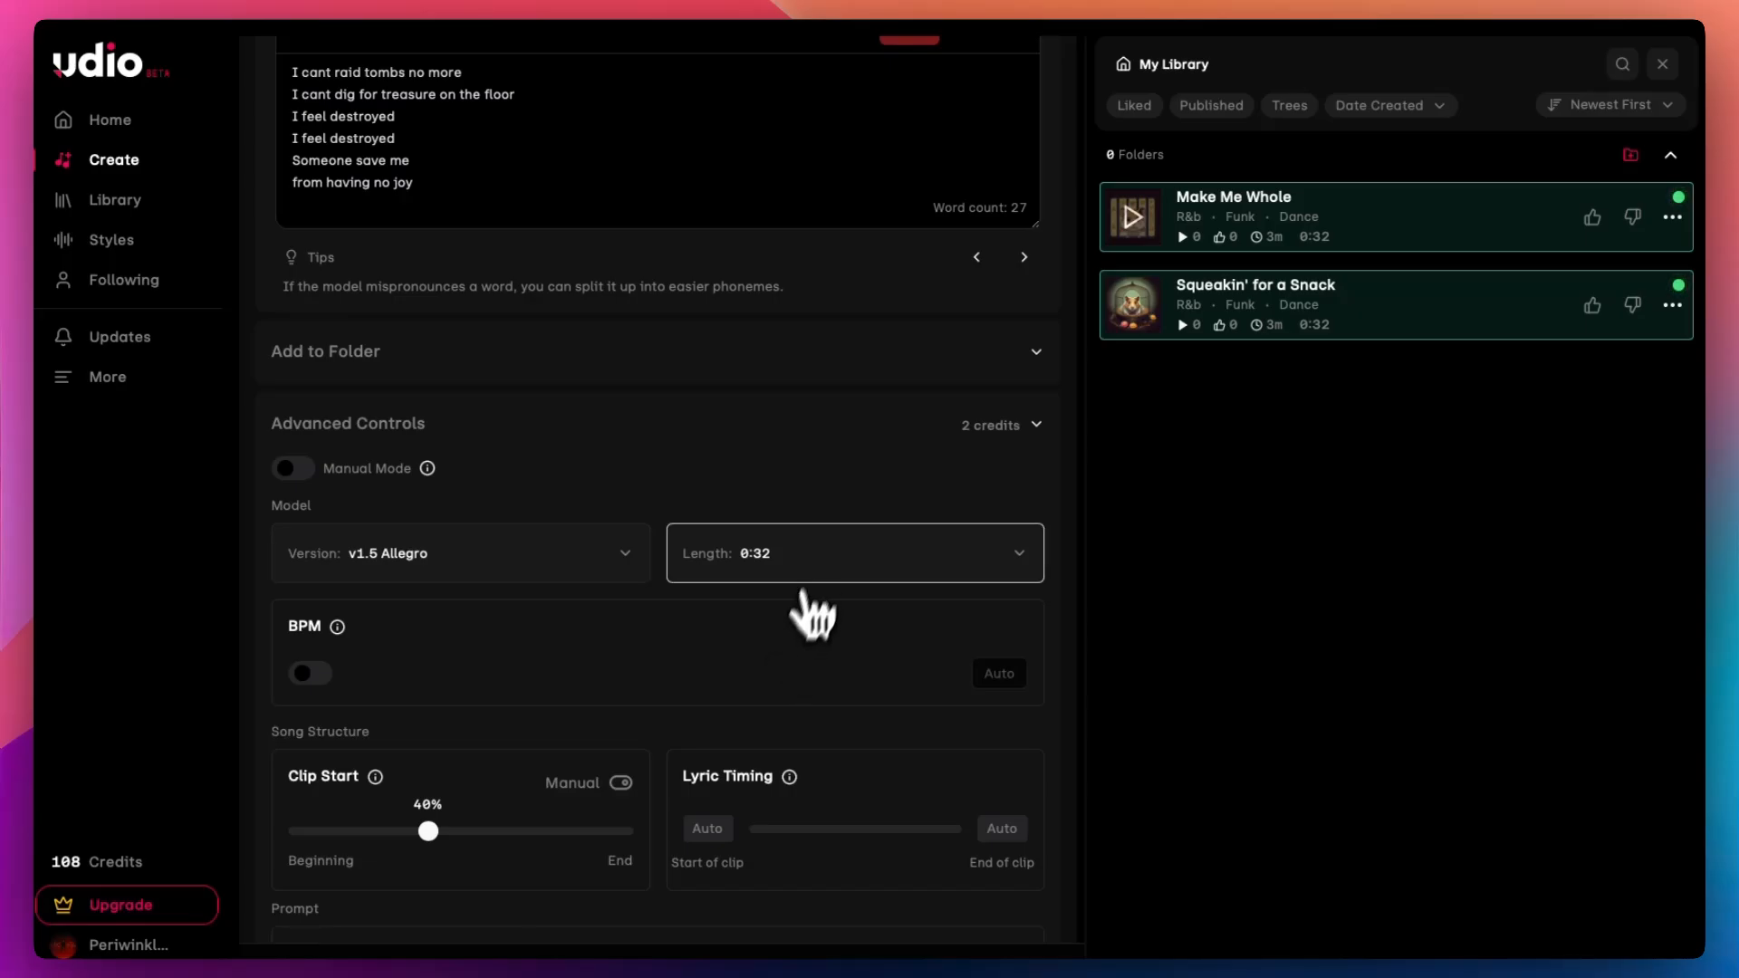
left_click(815, 574)
left_click(769, 643)
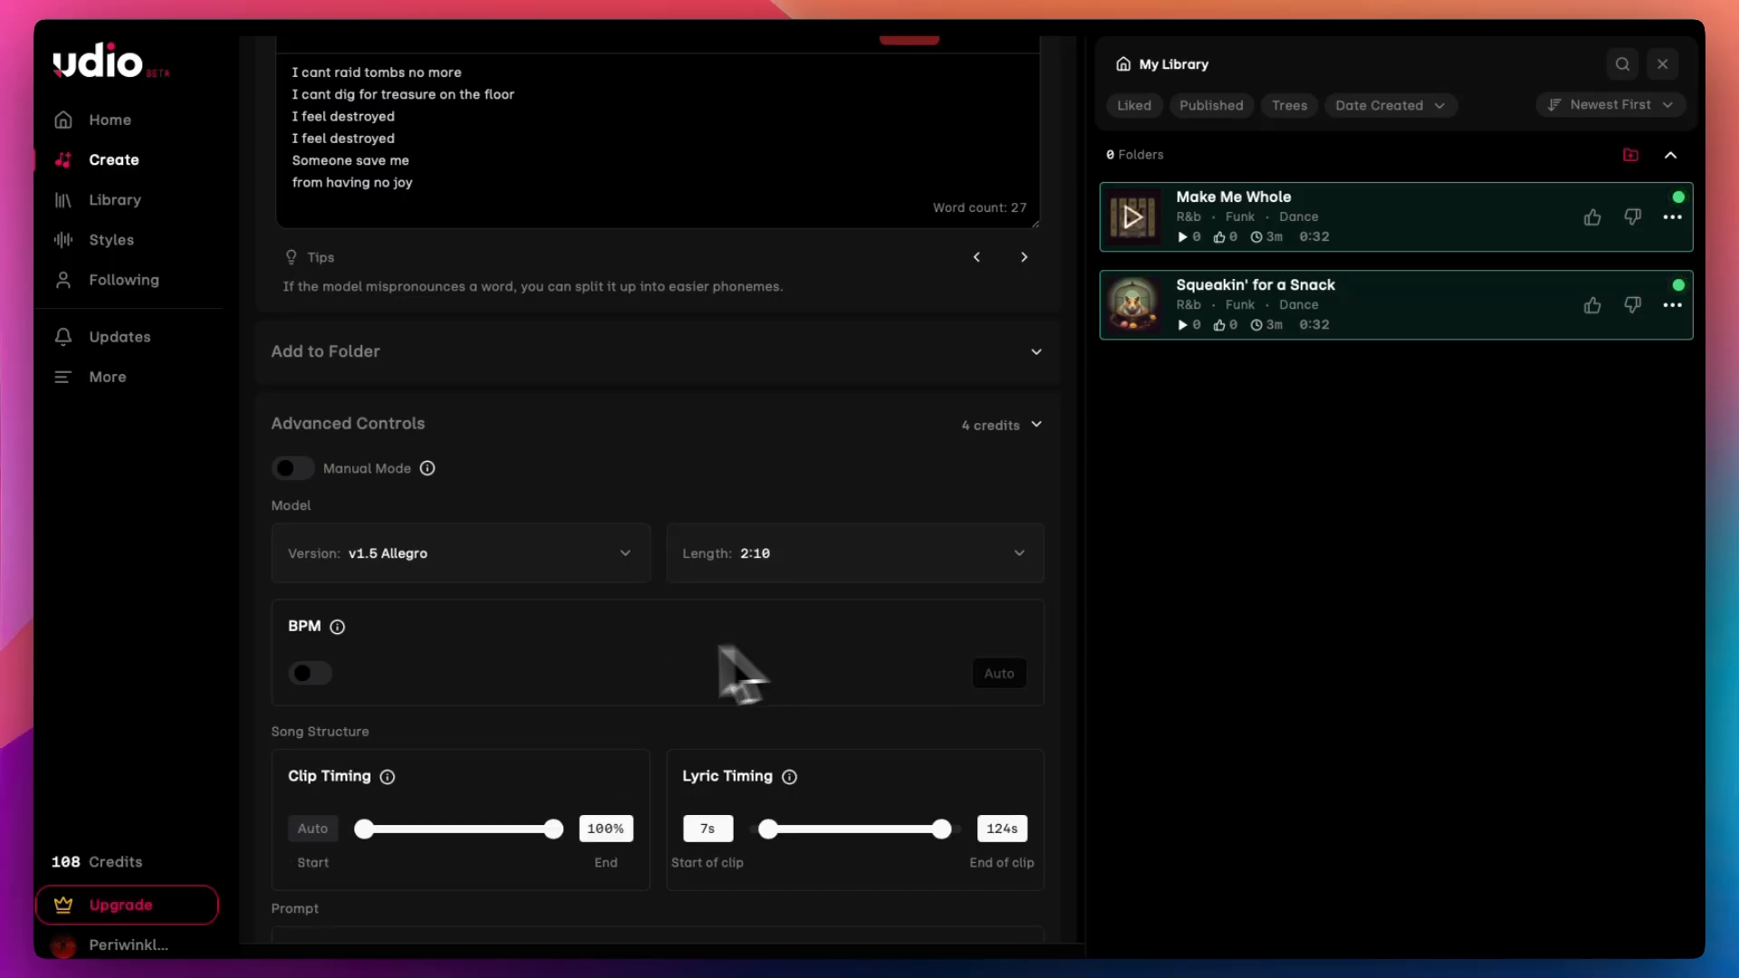
Step: Create the song and close the subscription plans window that appears
scroll(634, 683, "down", 2)
left_click(312, 506)
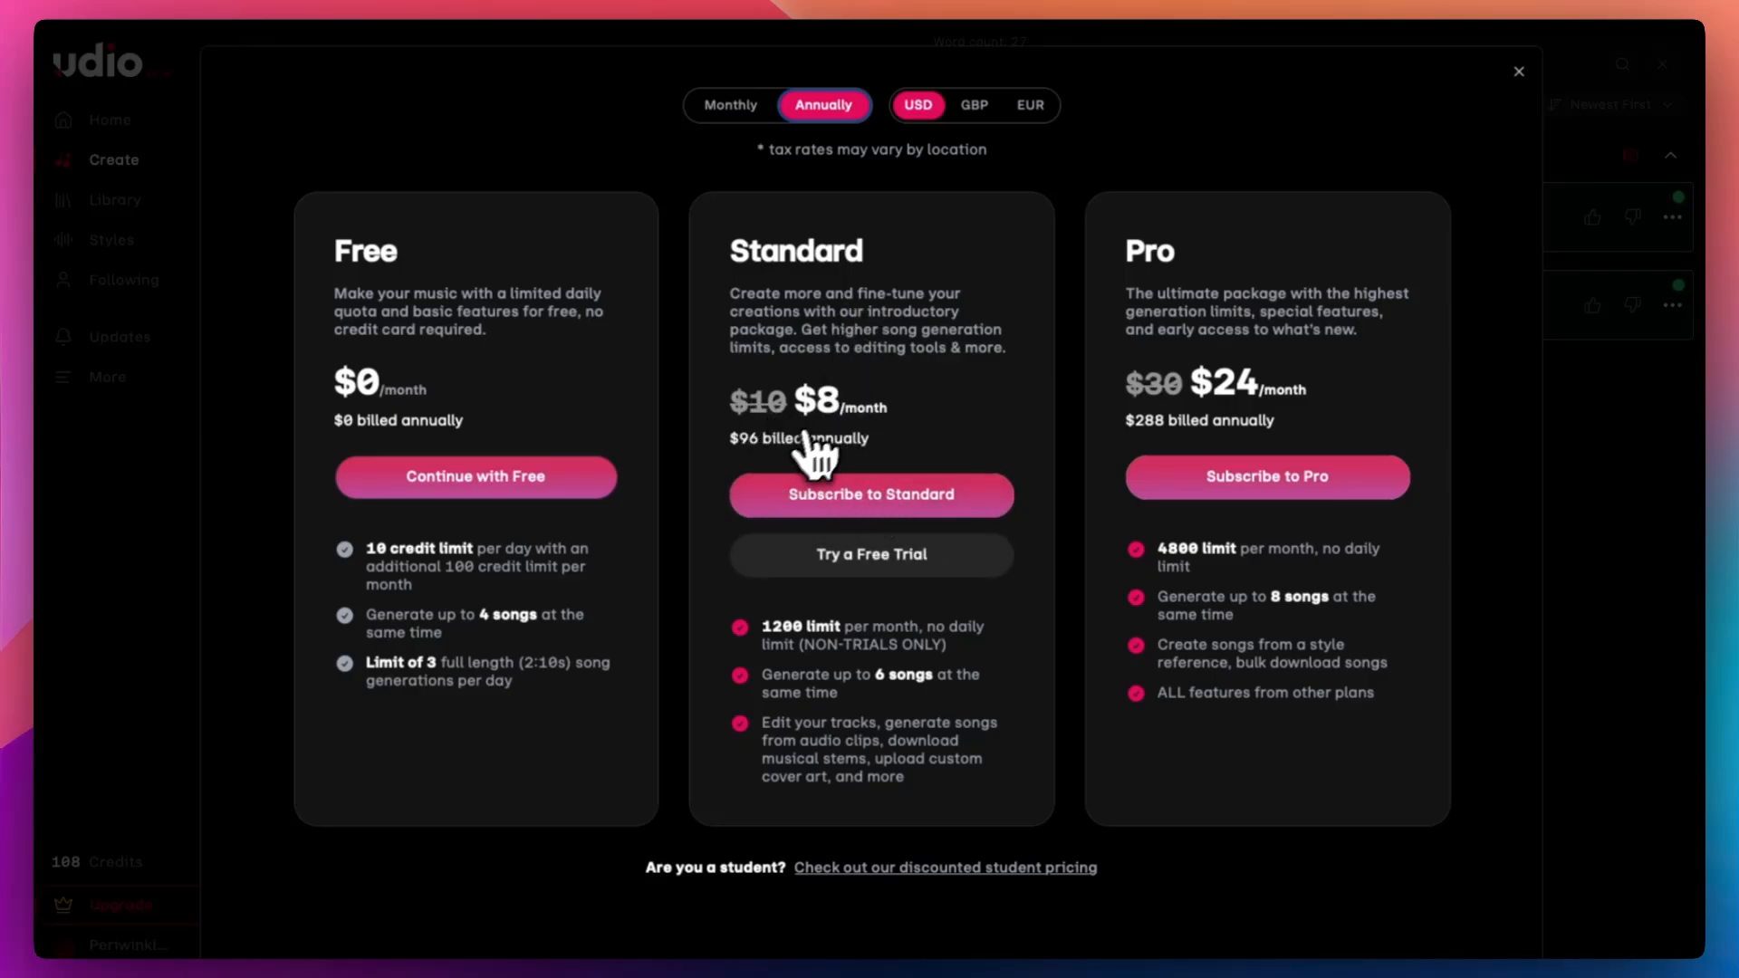
scroll(870, 480, "down", 1)
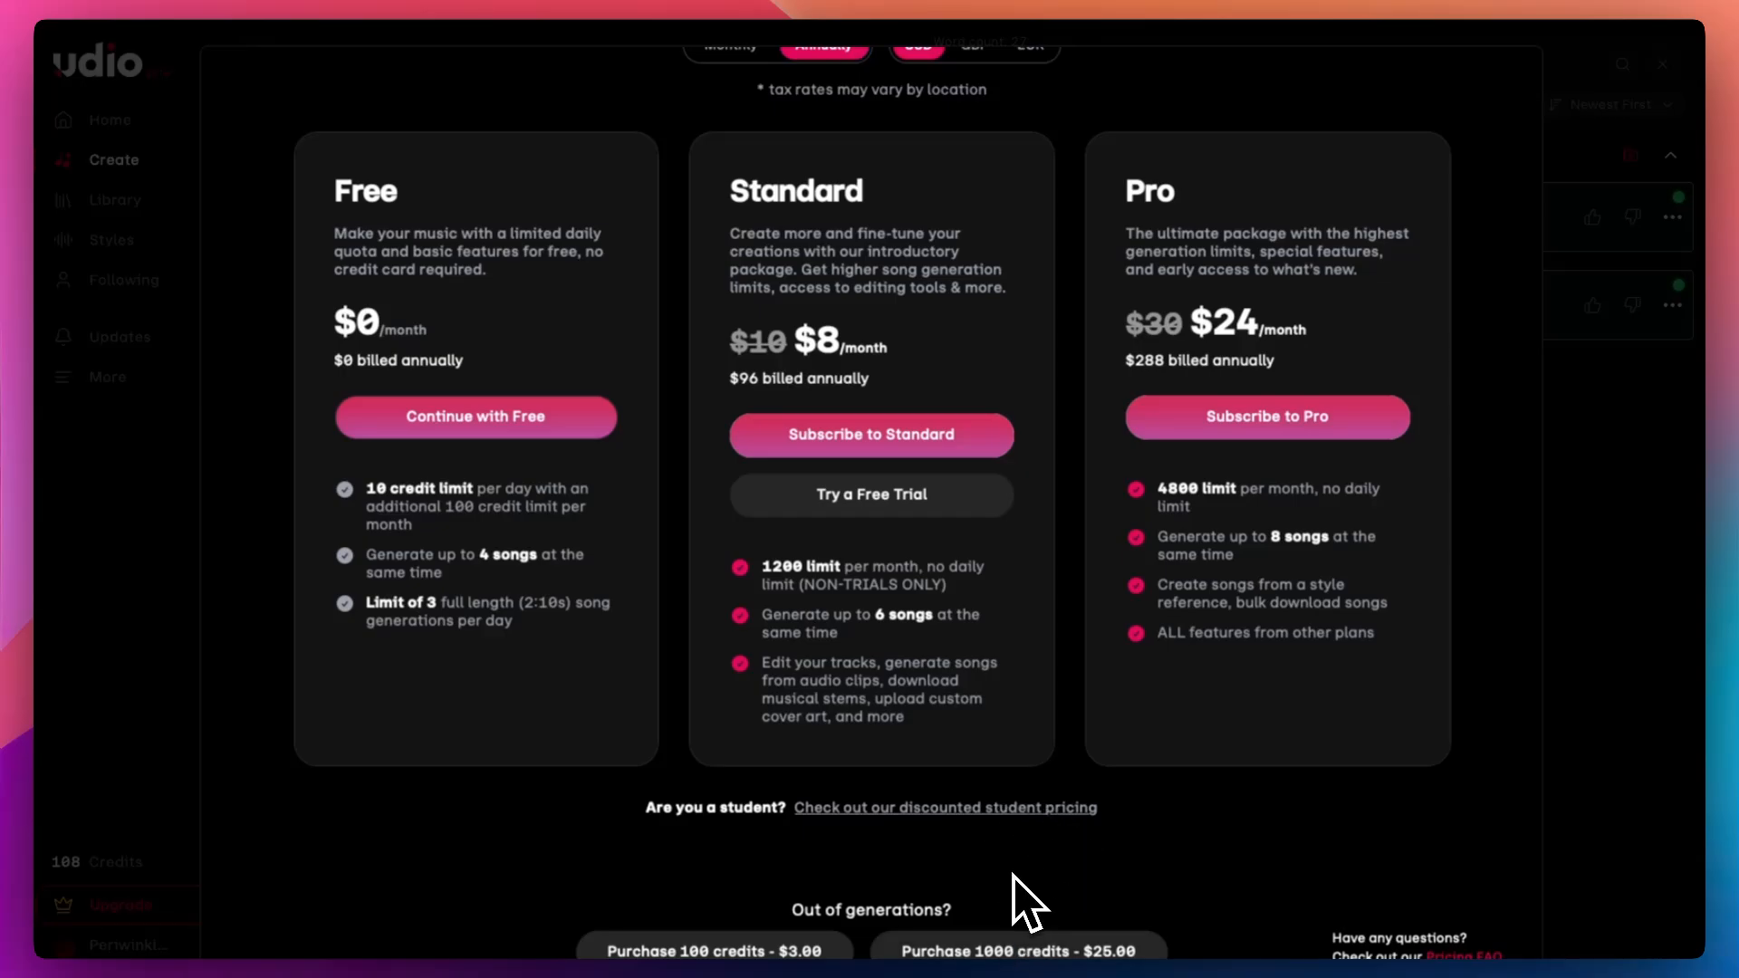
scroll(1409, 412, "up", 1)
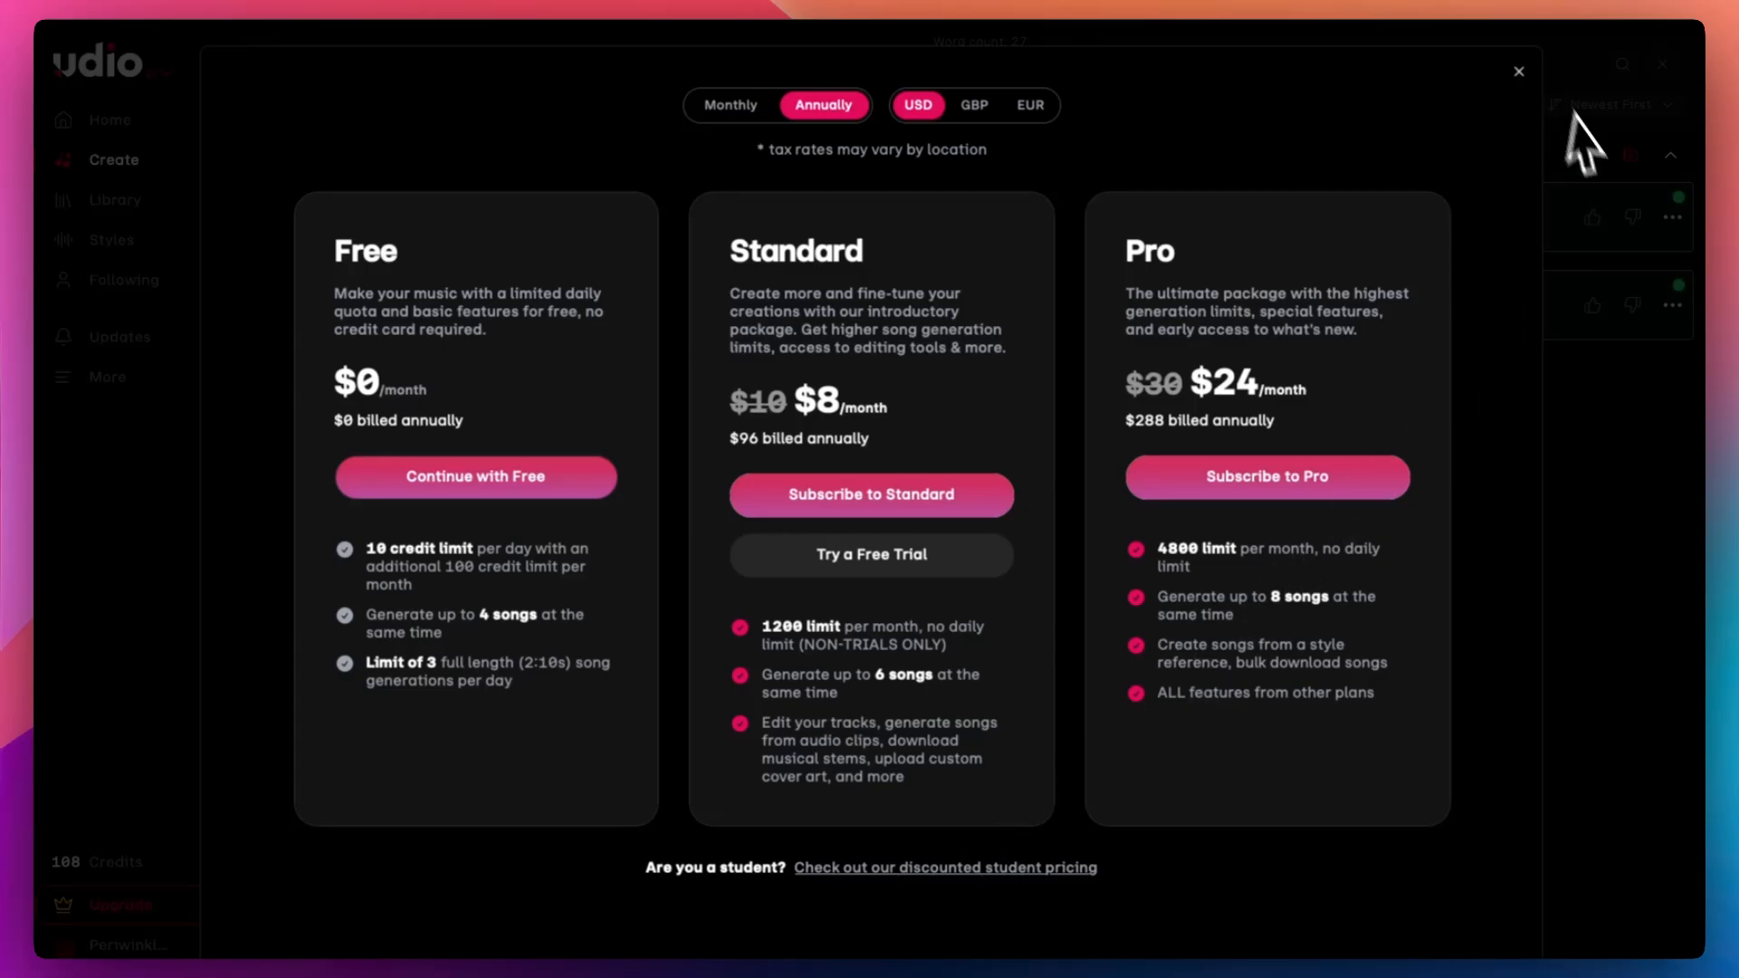
left_click(1520, 74)
Step: Review the advanced settings, then try to play the generating song "From Having No Joy" and close the notice
scroll(598, 494, "down", 3)
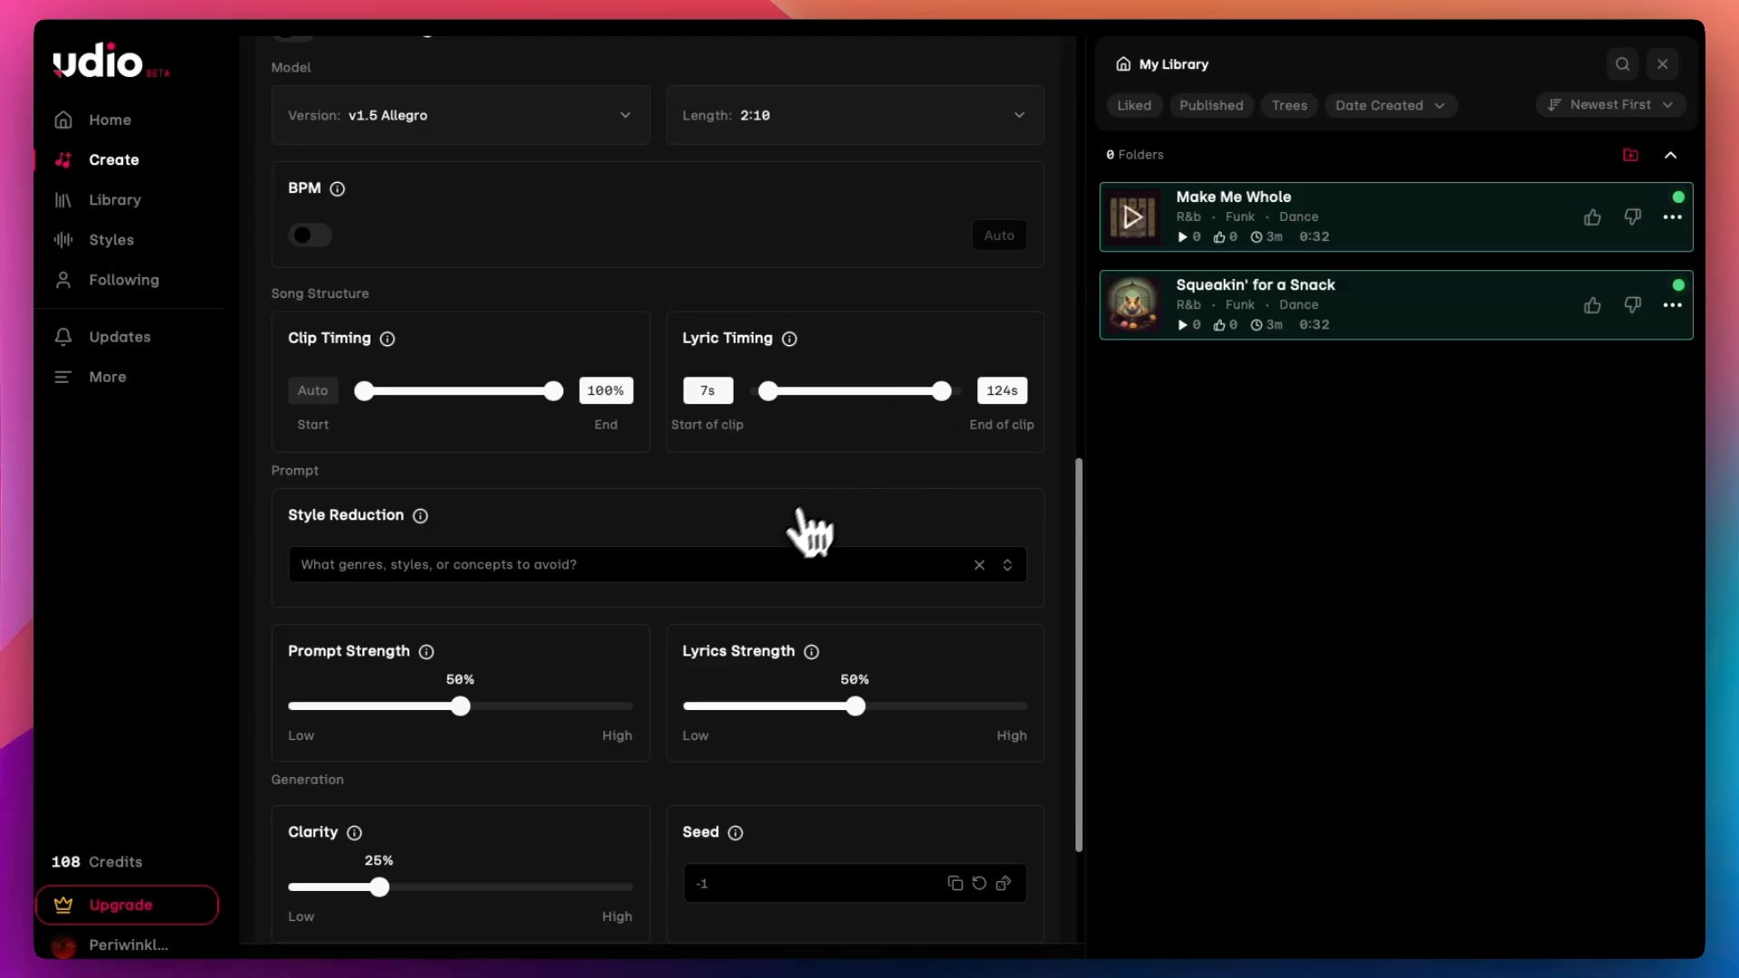
scroll(802, 529, "down", 2)
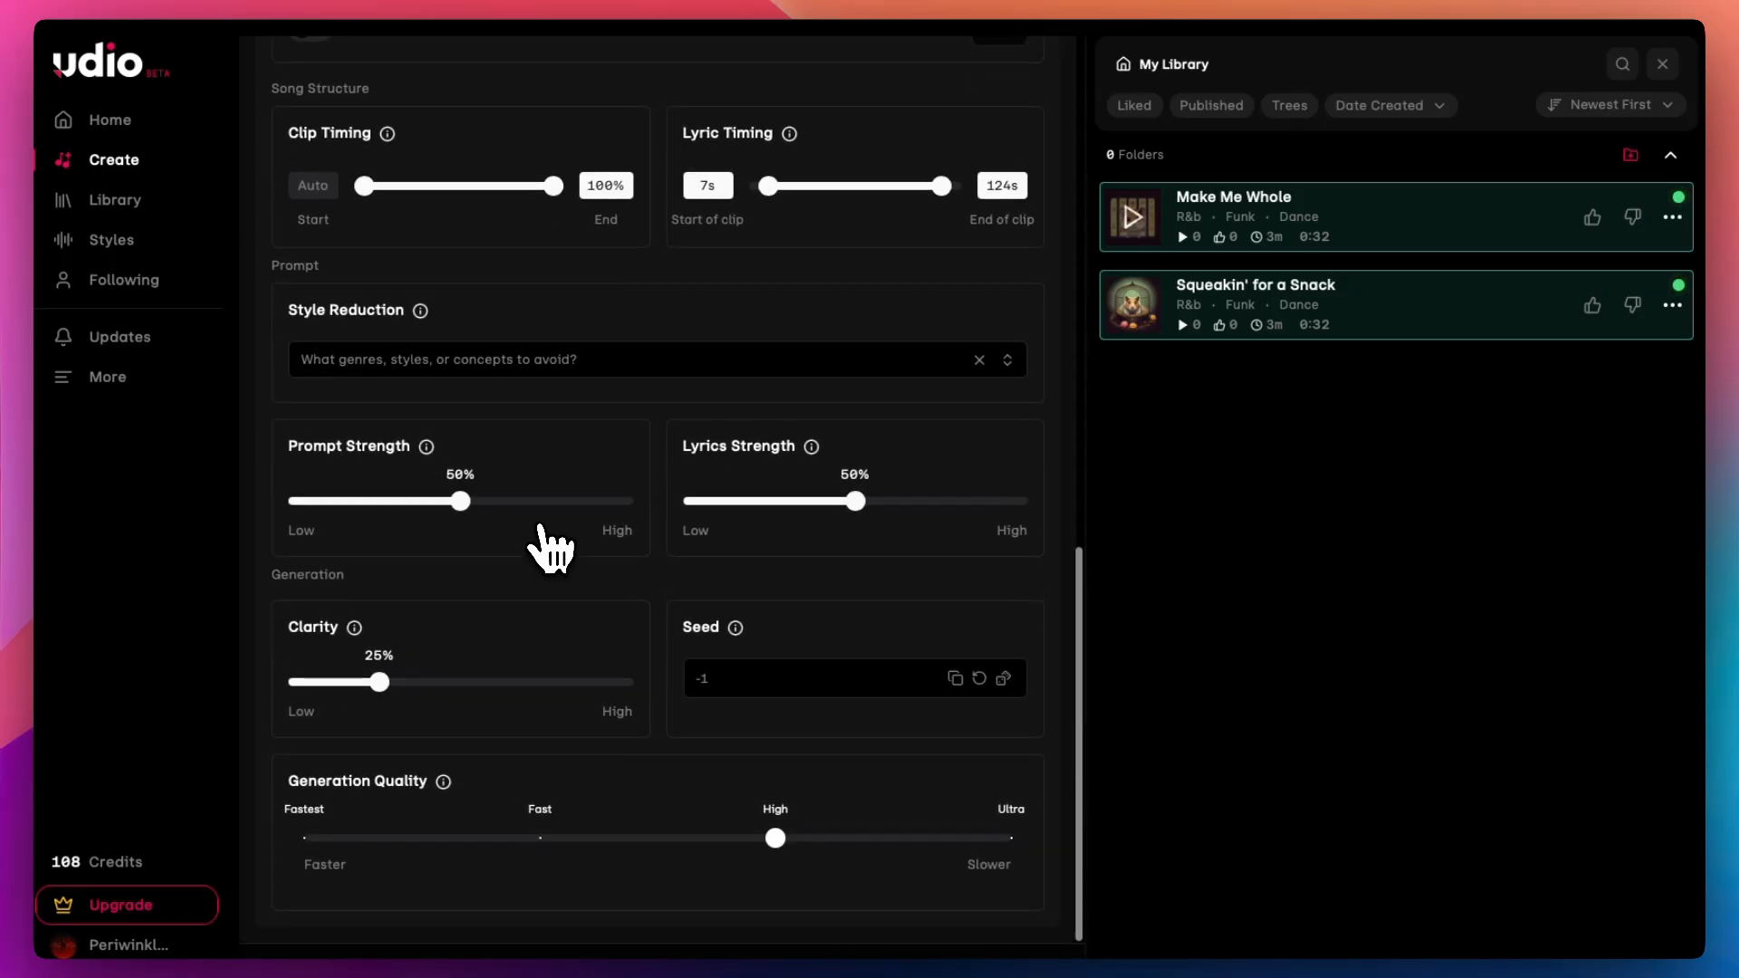
scroll(757, 493, "up", 10)
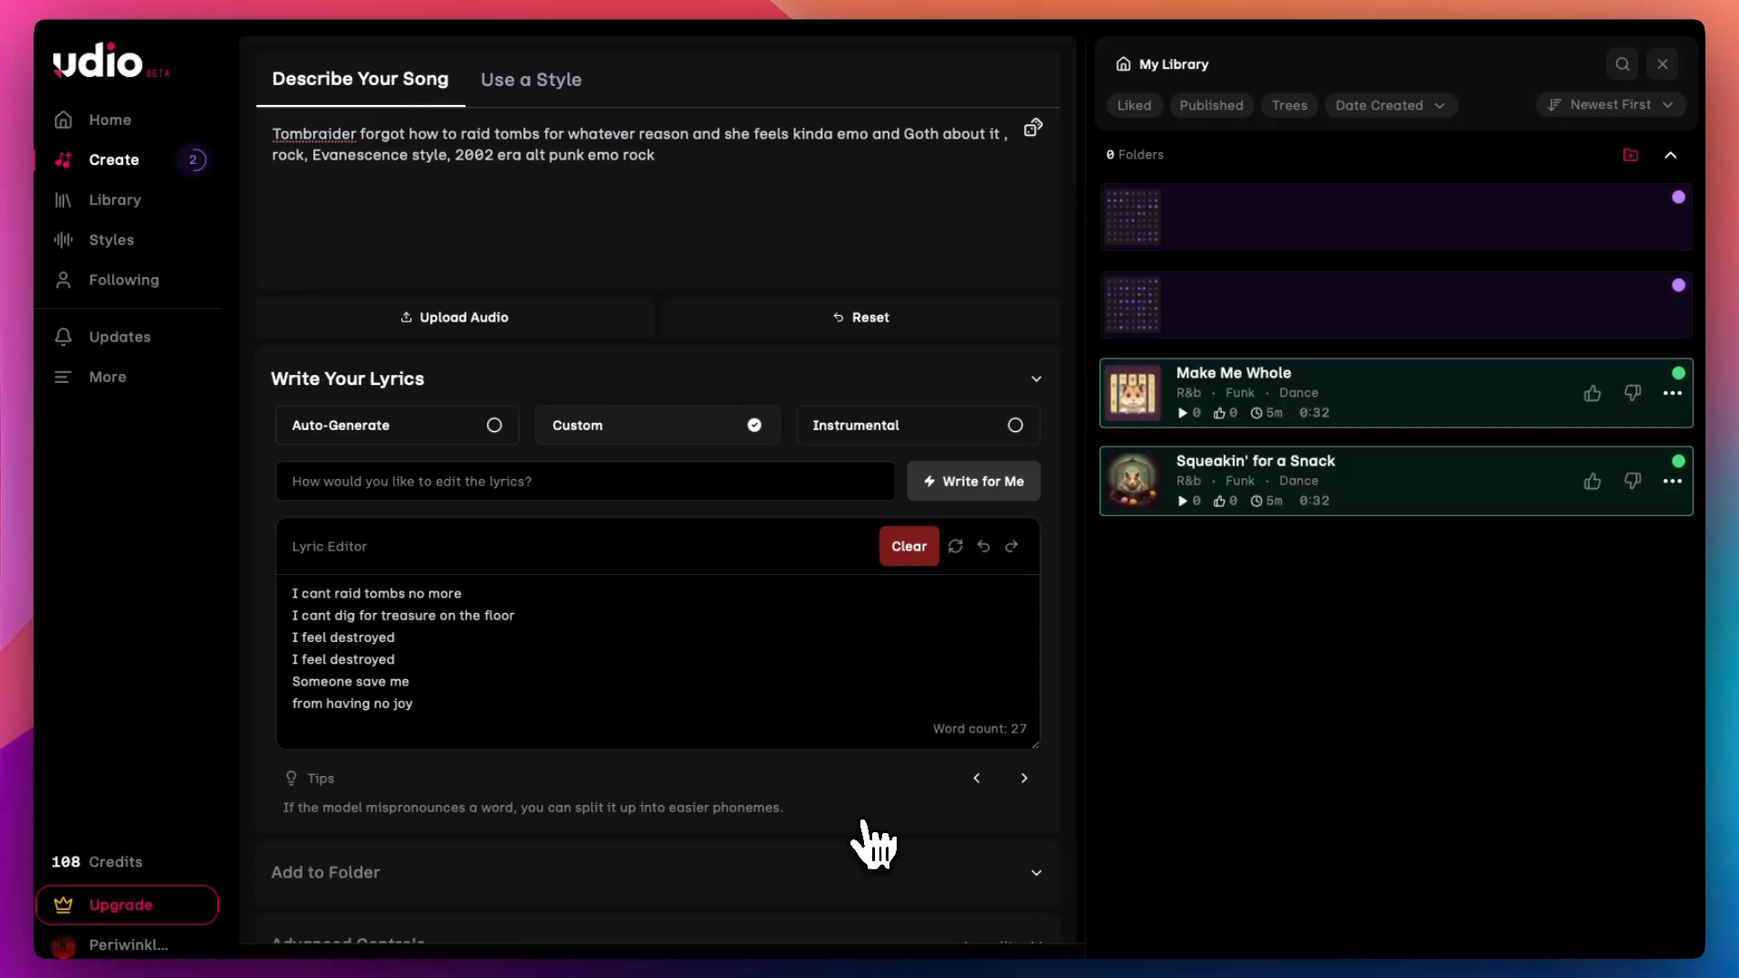
mouse_move(91, 869)
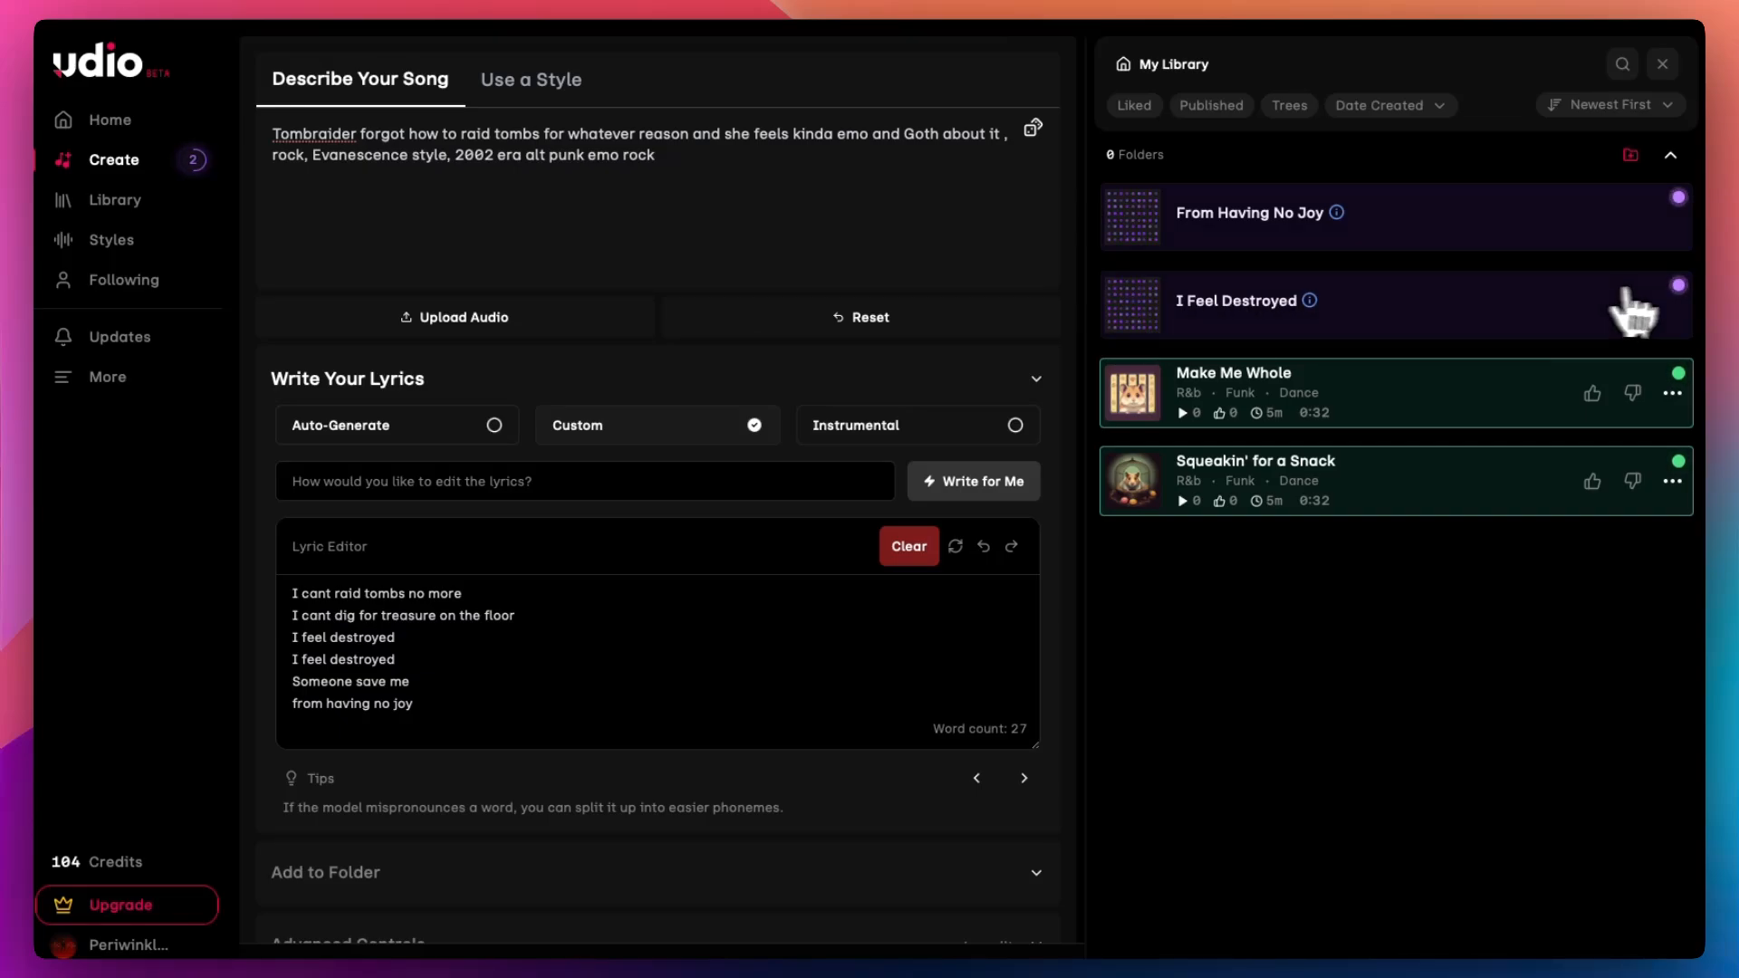
left_click(1672, 155)
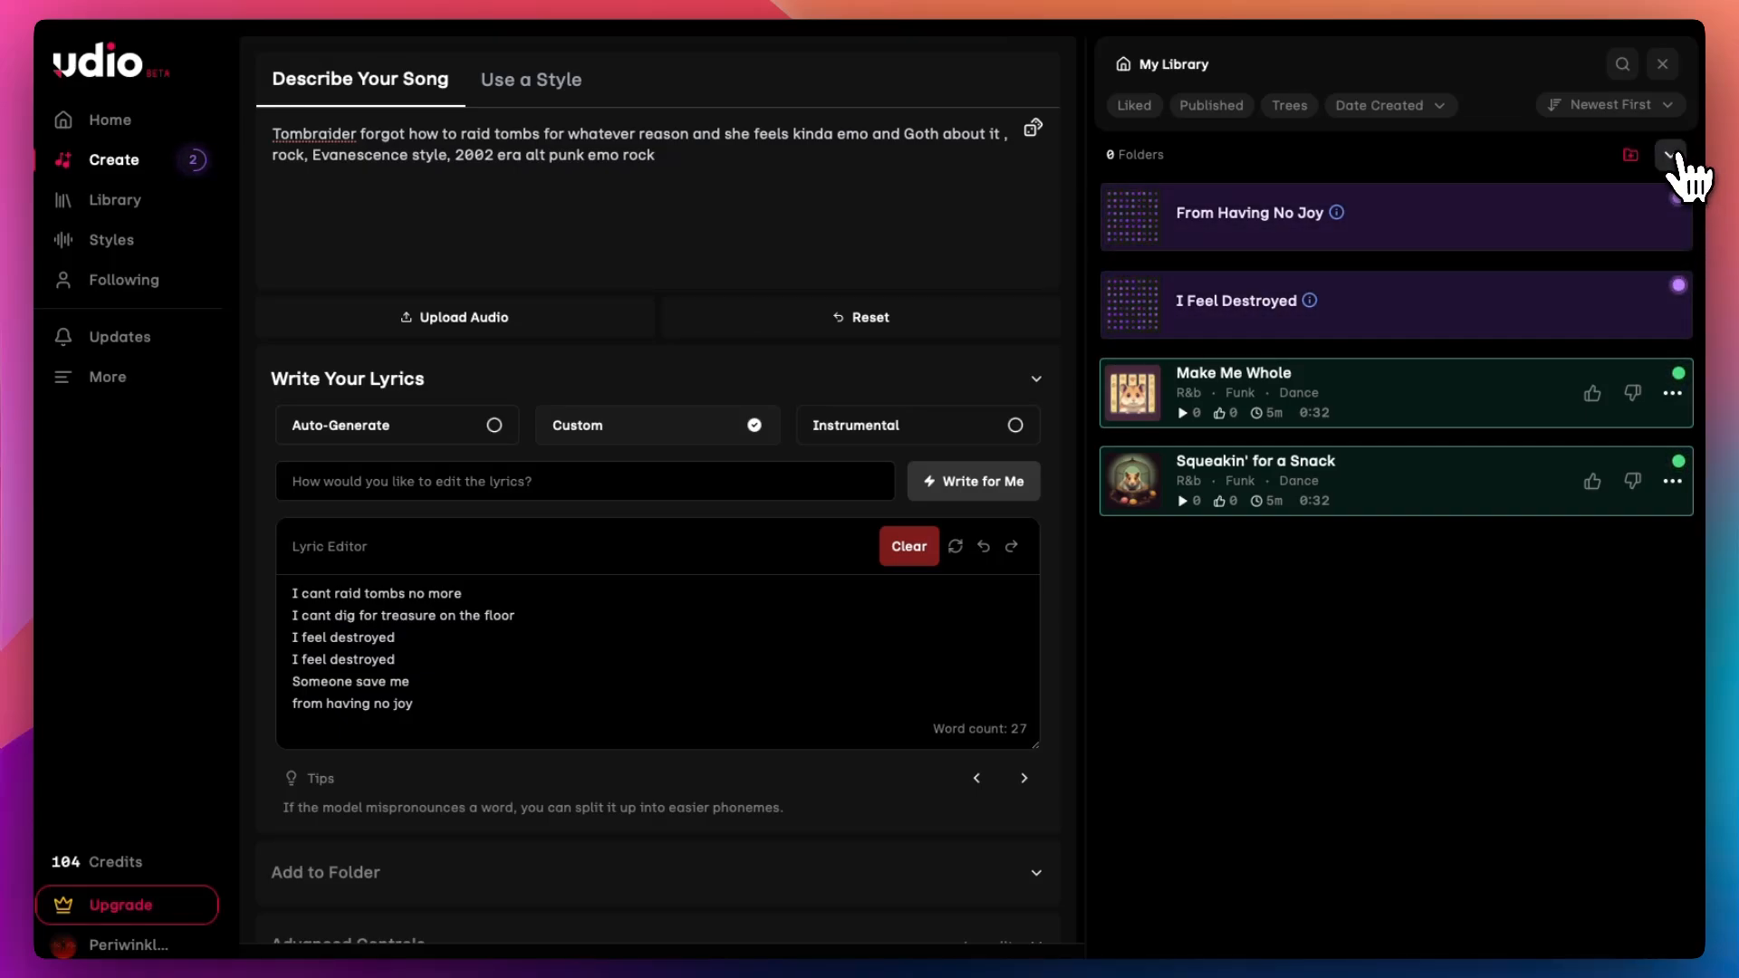
left_click(1130, 228)
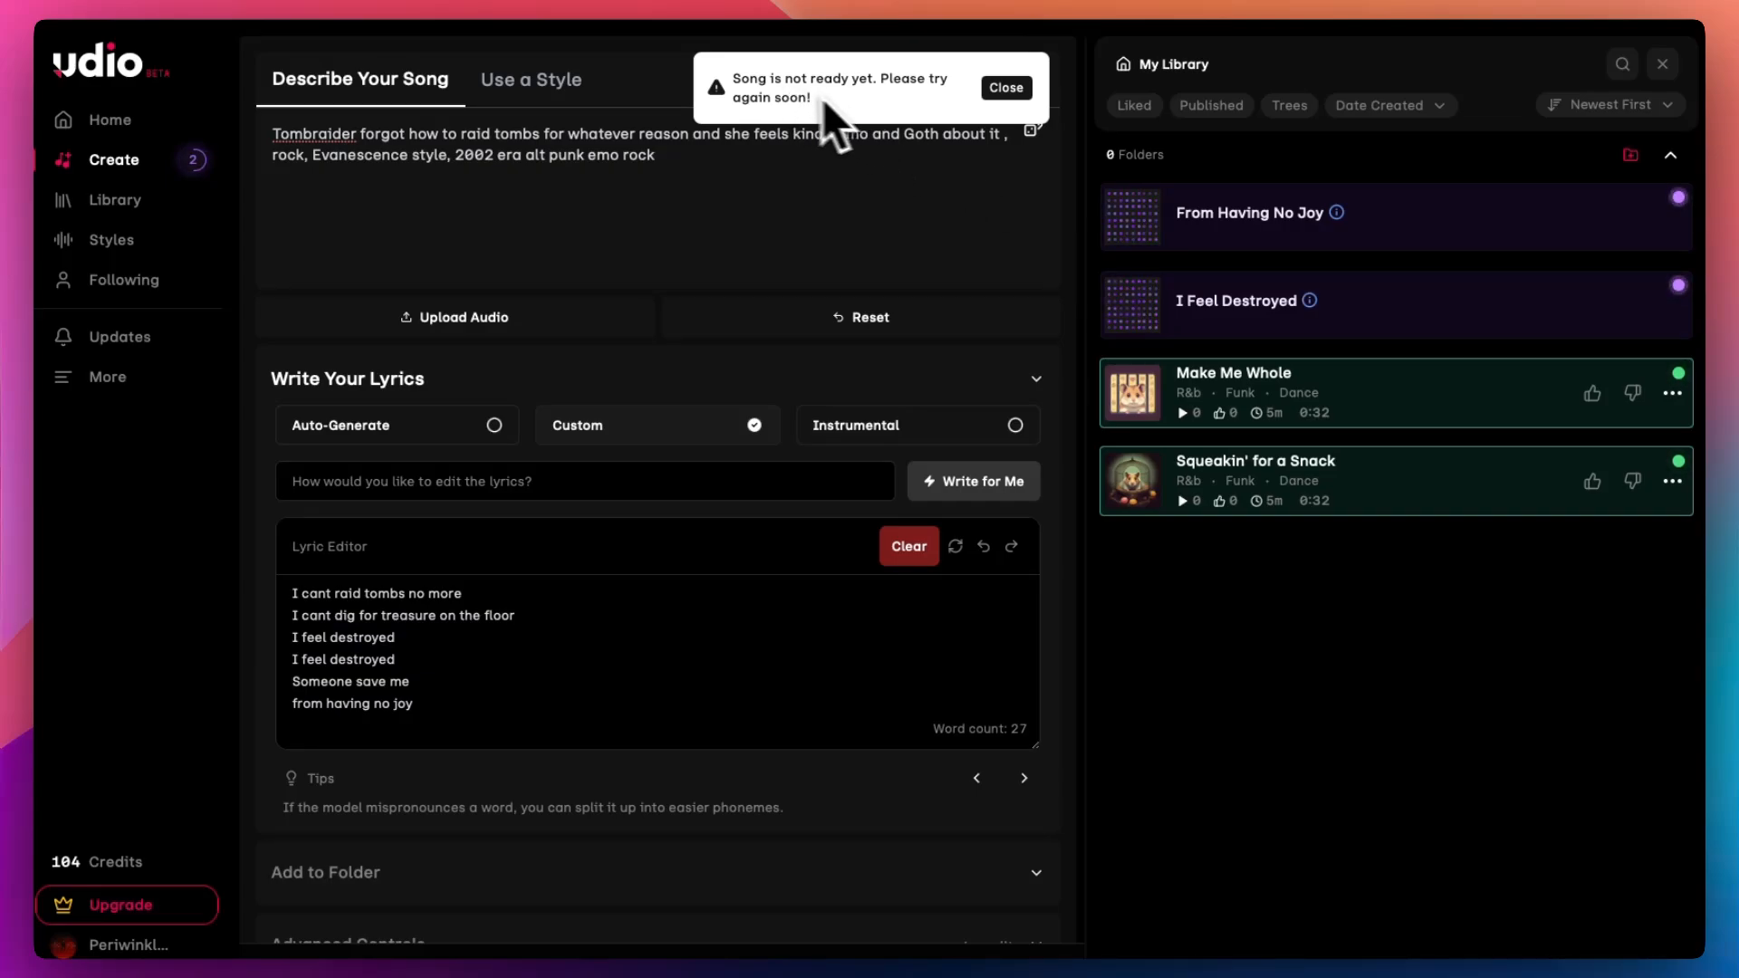
left_click(991, 90)
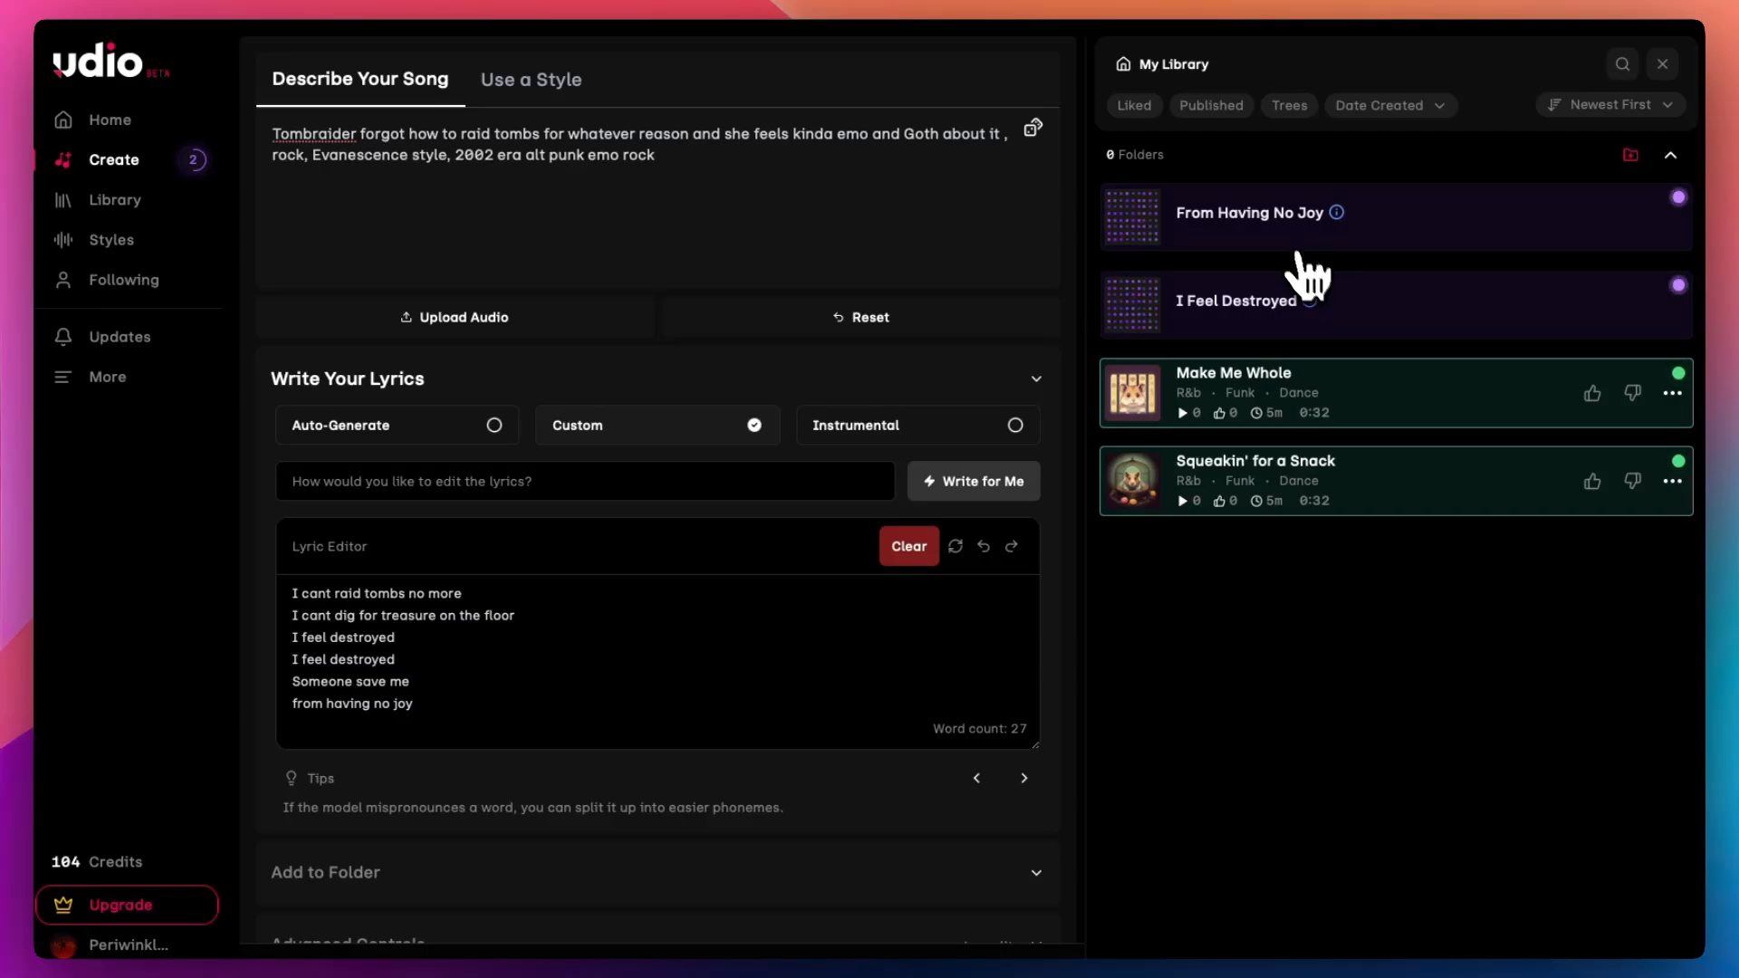
Step: Play the generated songs "I Feel Destroyed" and "From Having No Joy"
mouse_move(1702, 956)
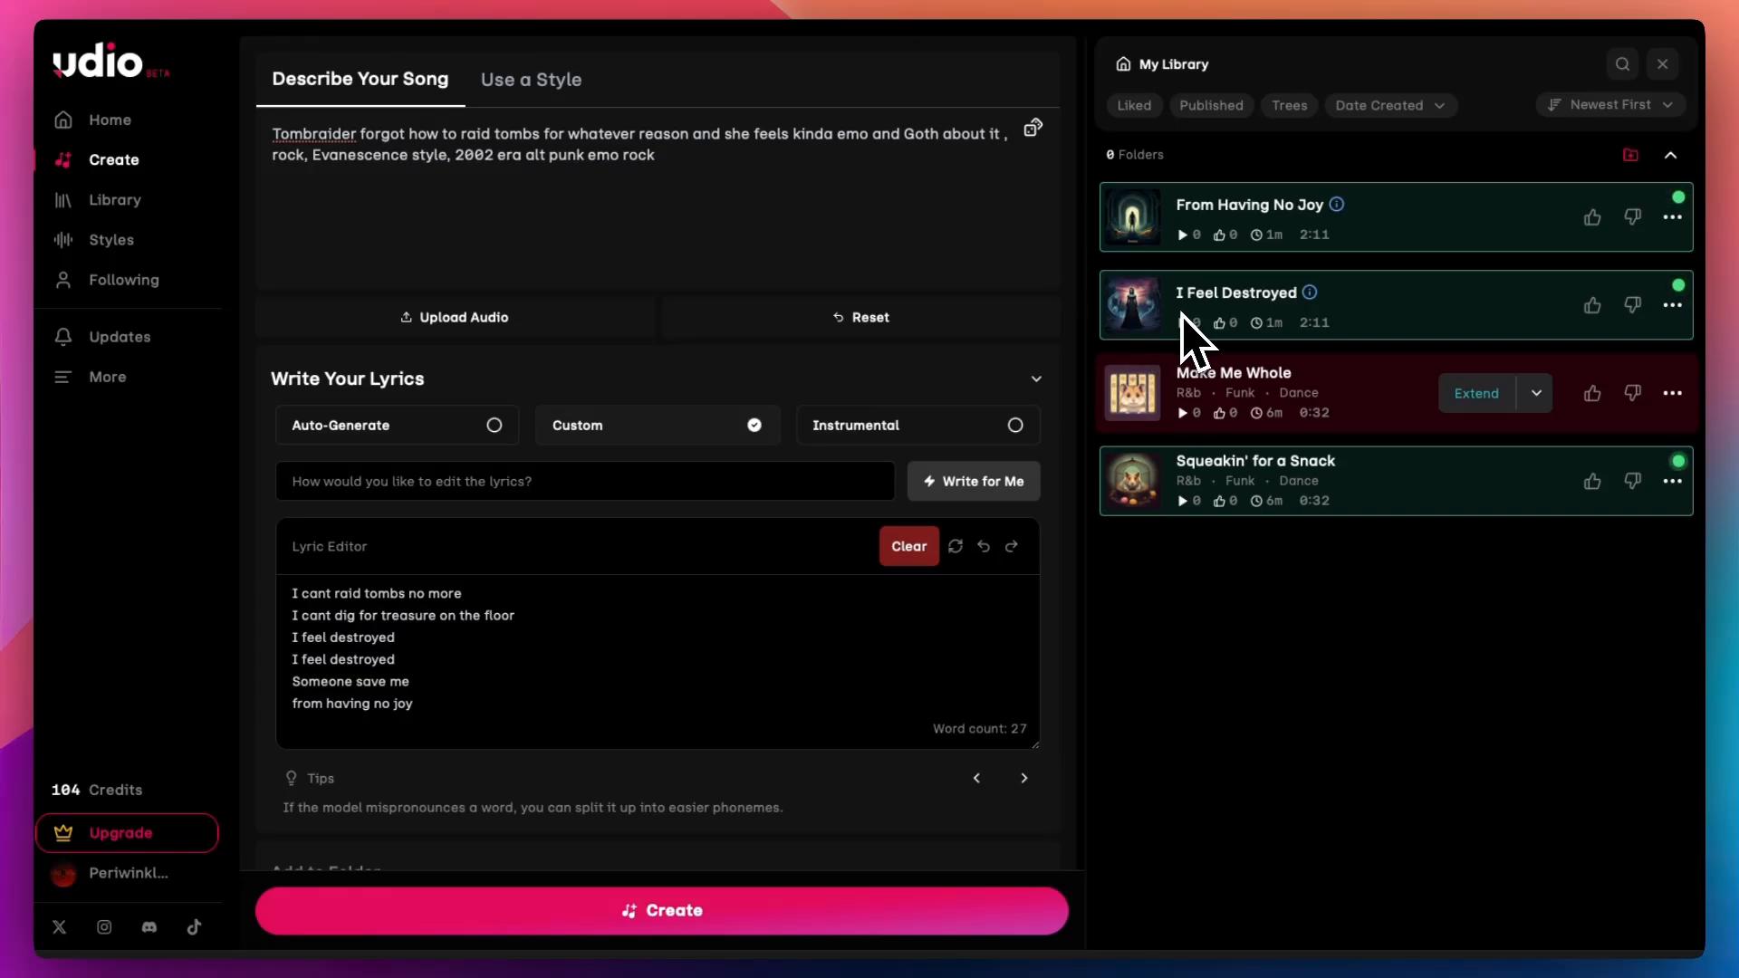
left_click(1133, 308)
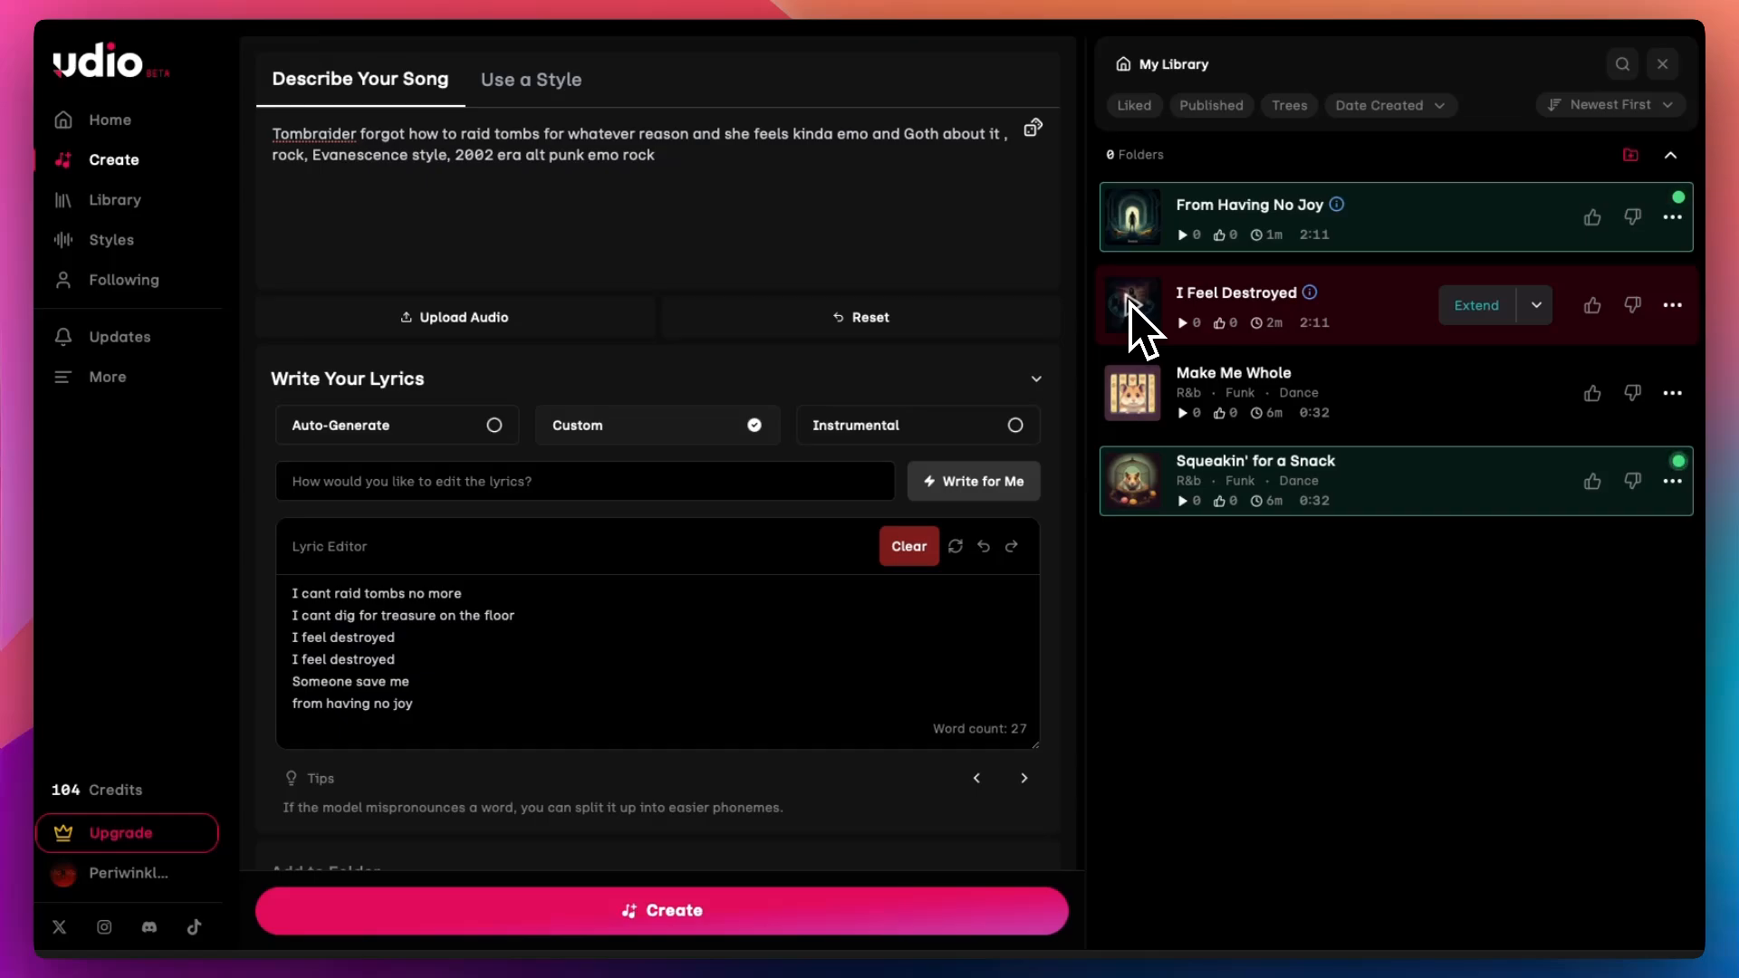
left_click(1132, 214)
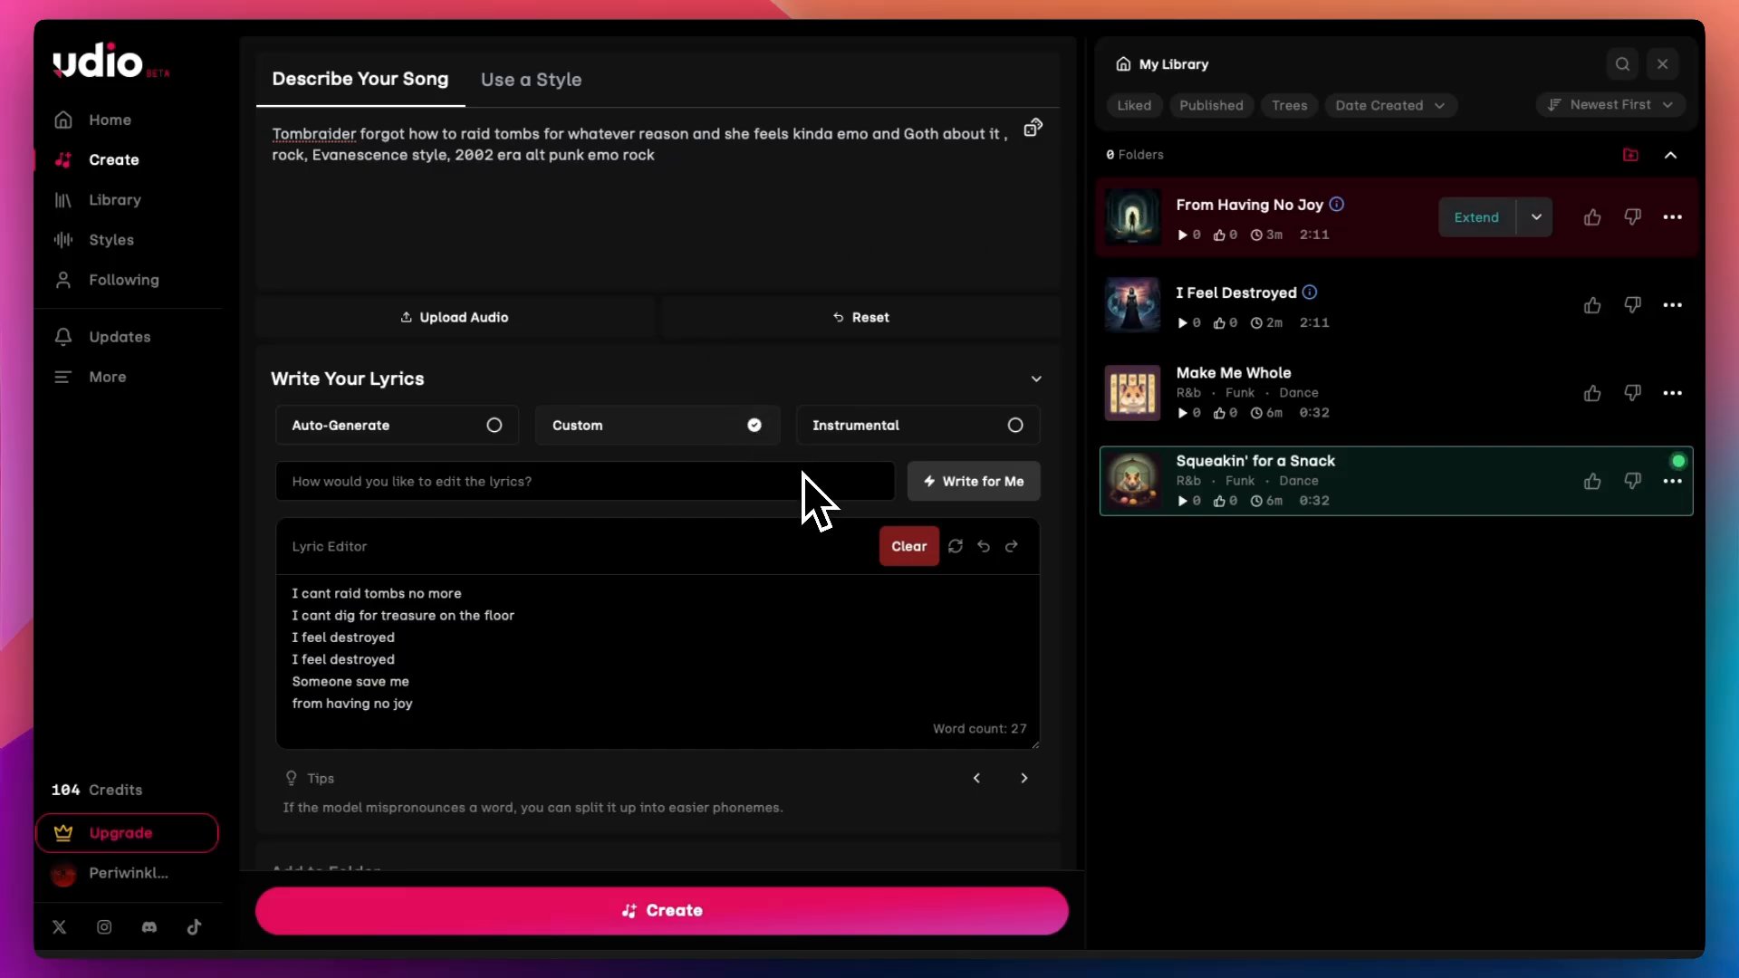
scroll(809, 500, "down", 10)
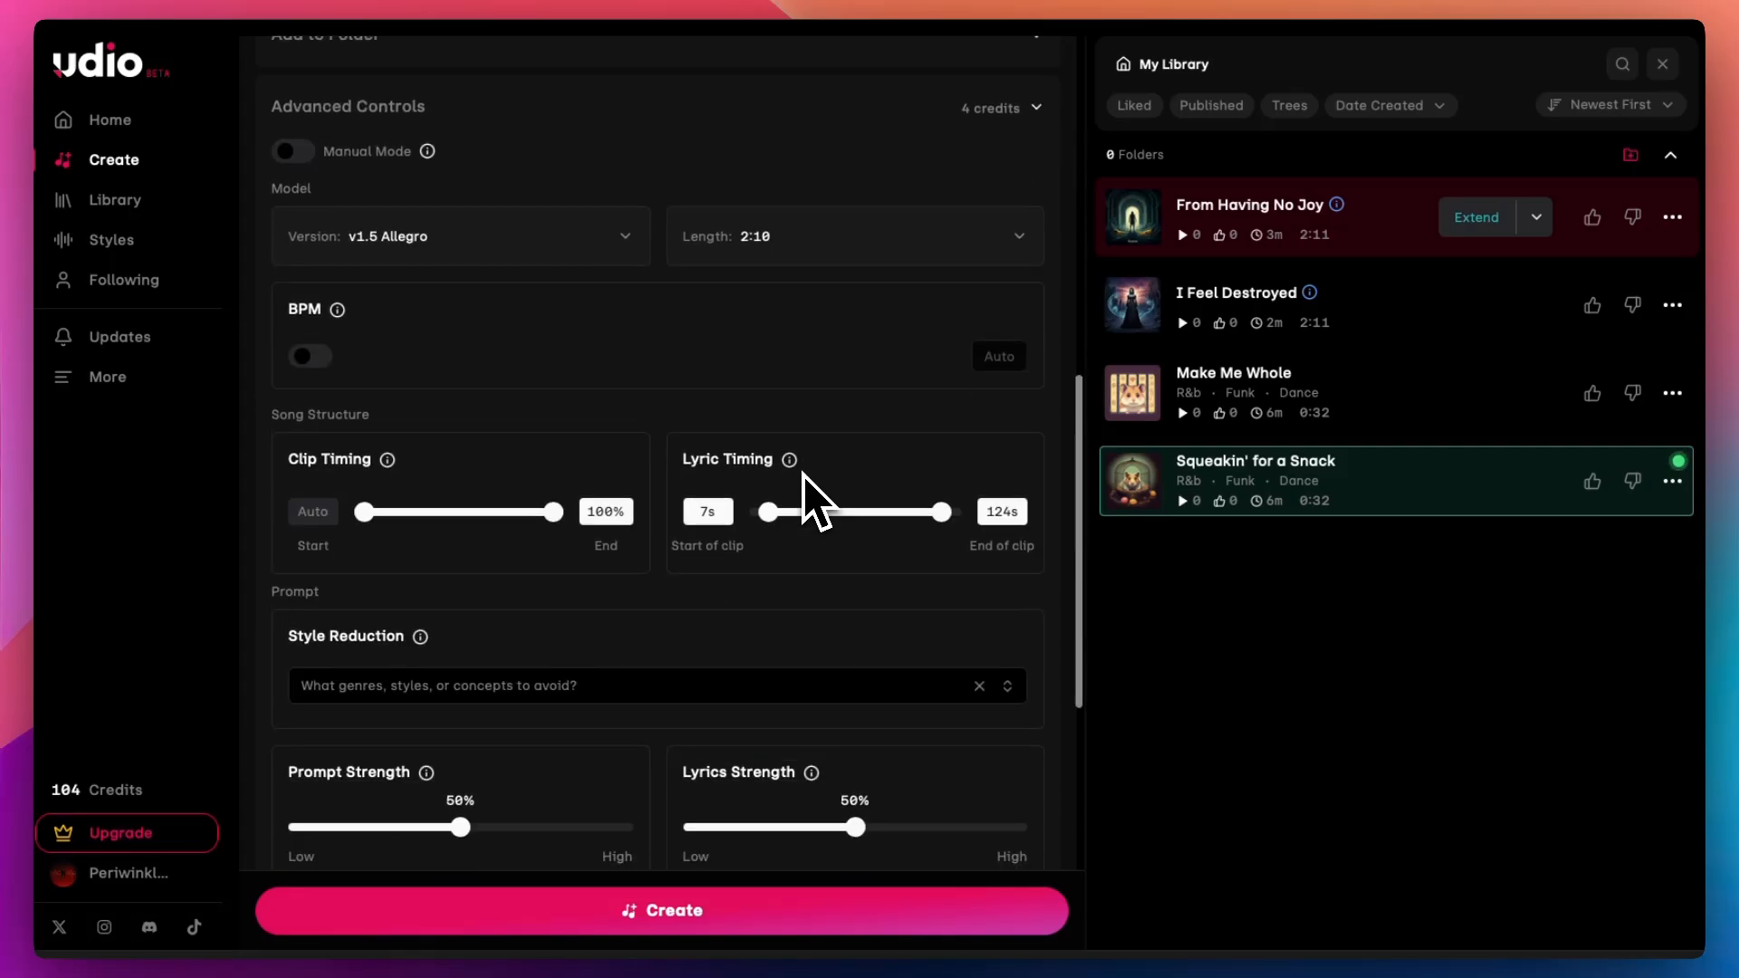
scroll(805, 485, "up", 10)
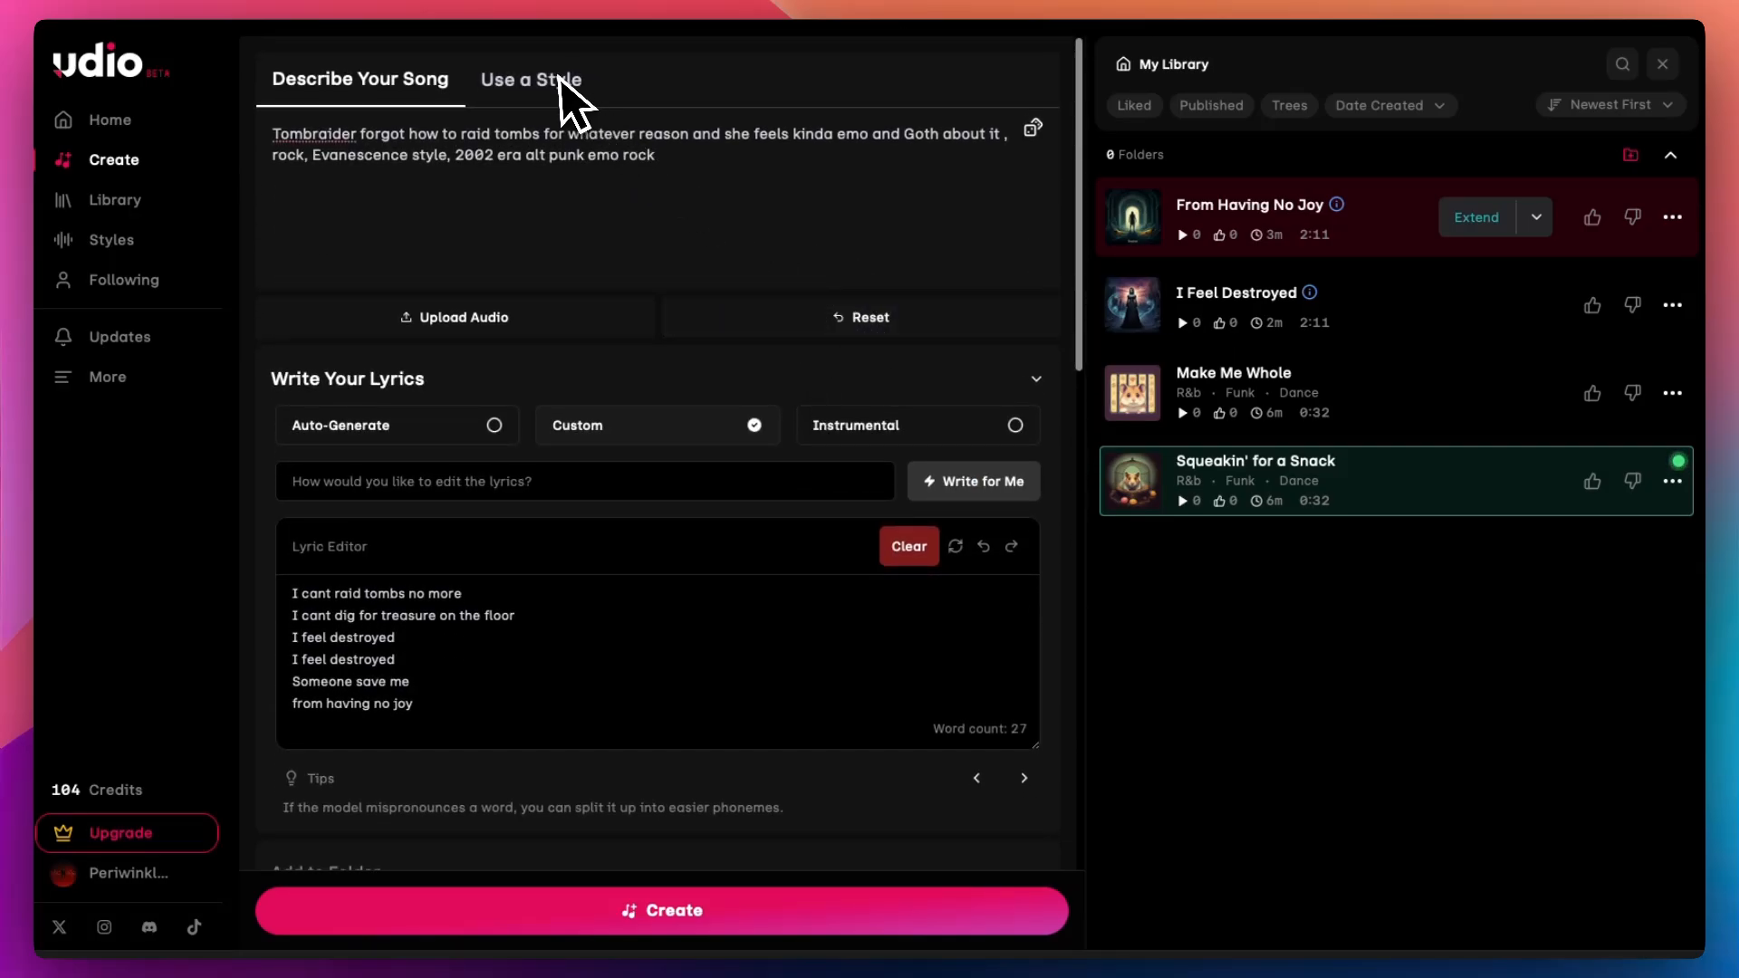
Step: Try to upload music as a style reference and close the subscription plans window that appears
scroll(535, 385, "down", 10)
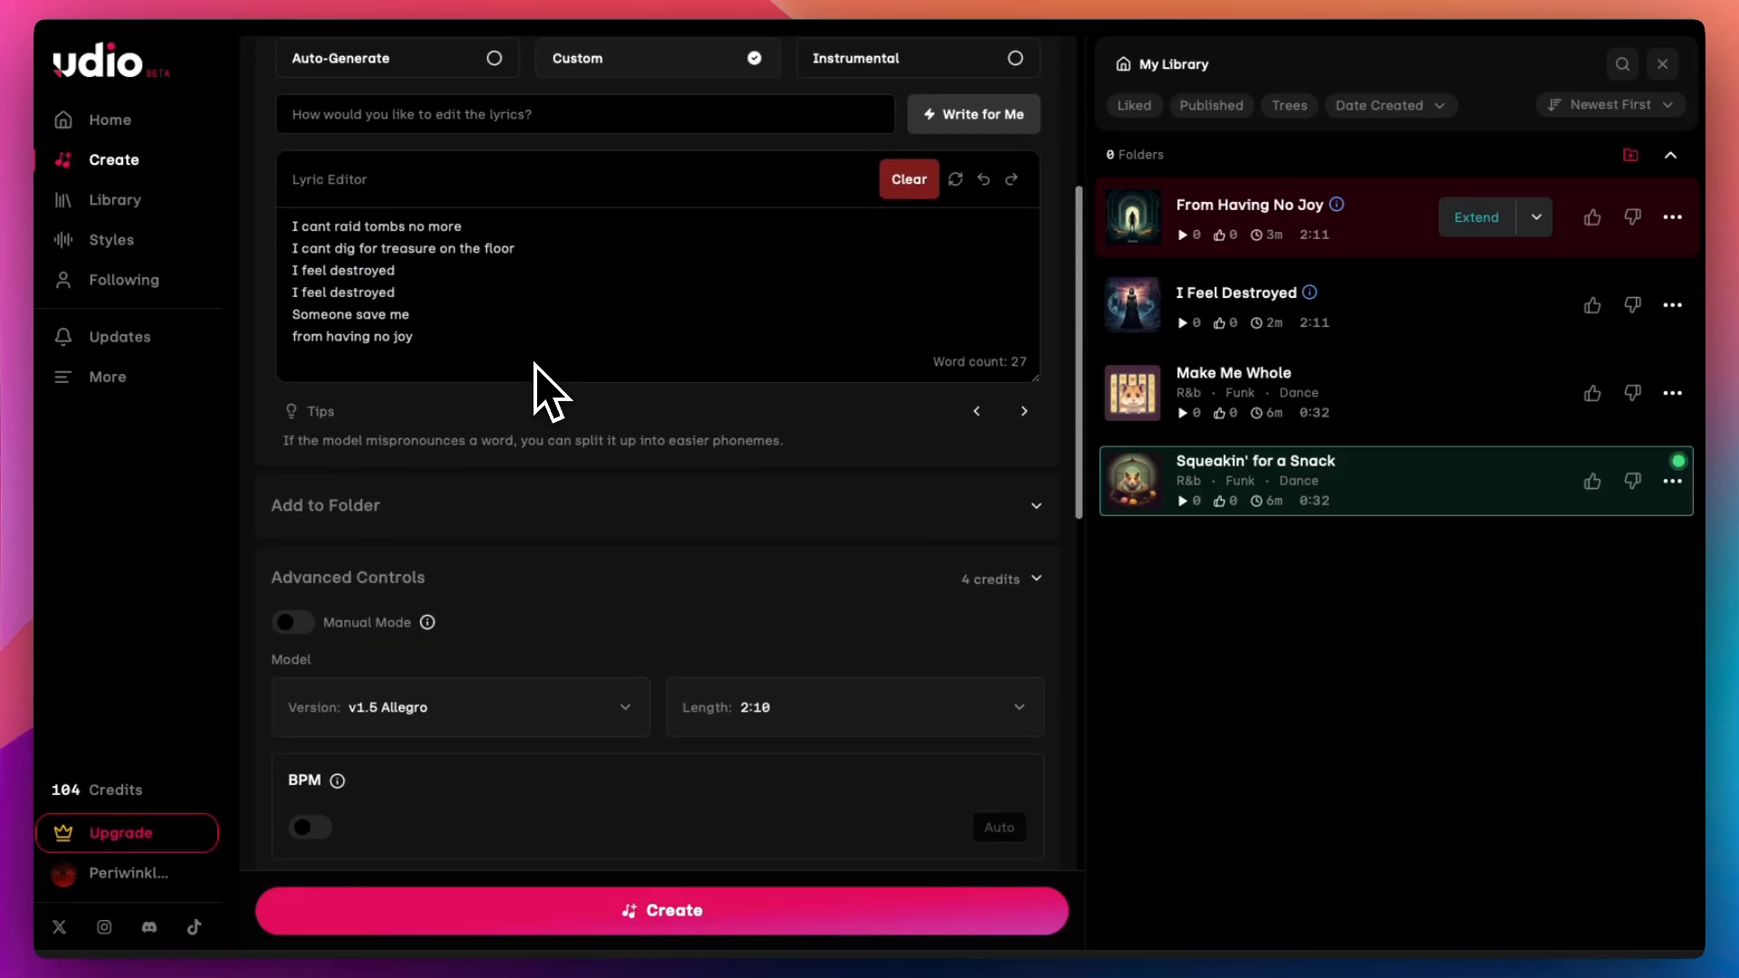
scroll(534, 364, "up", 10)
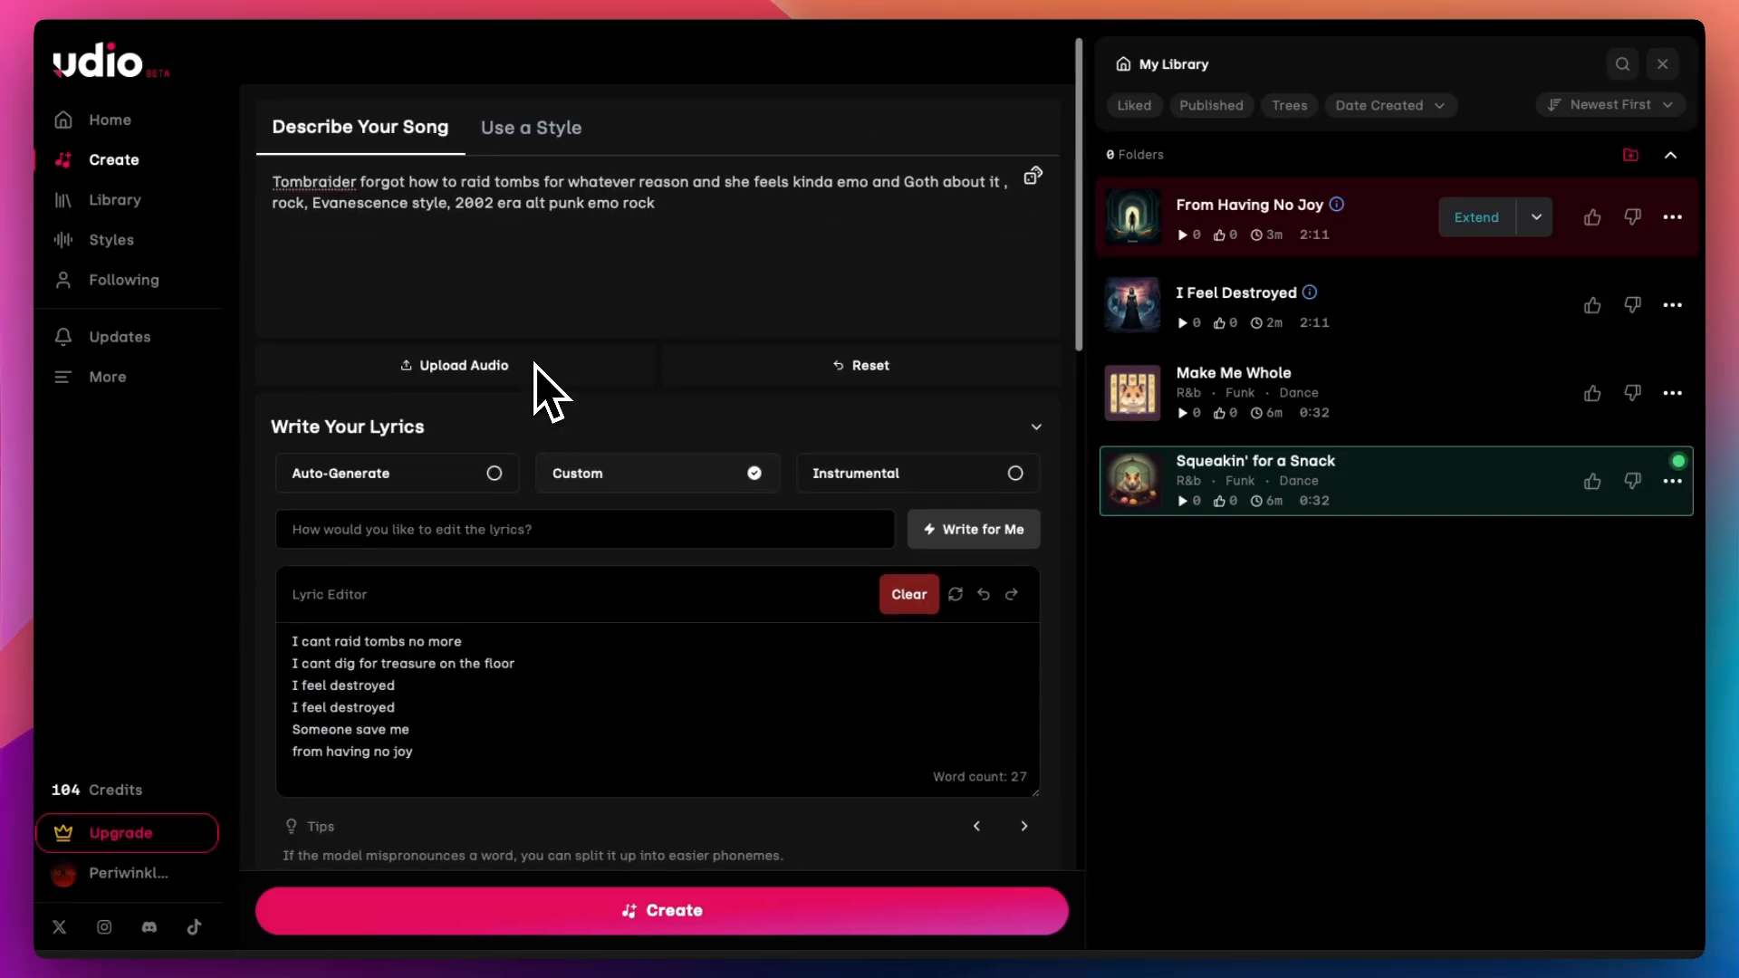
left_click(555, 90)
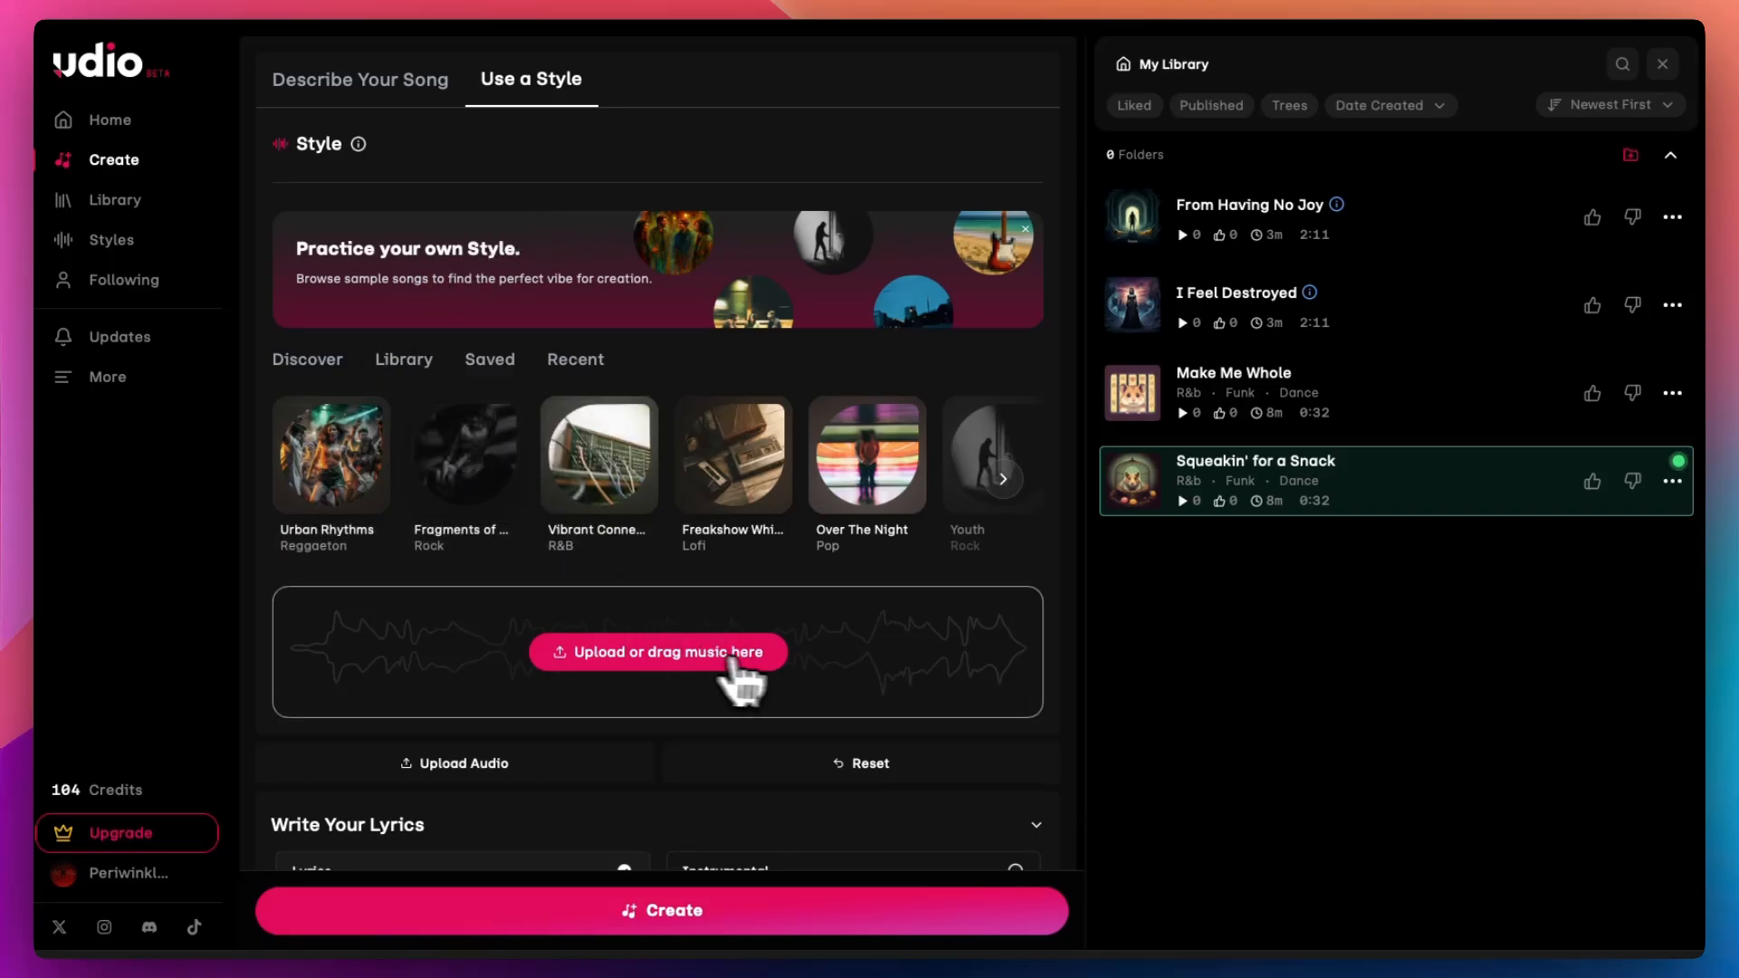
left_click(688, 661)
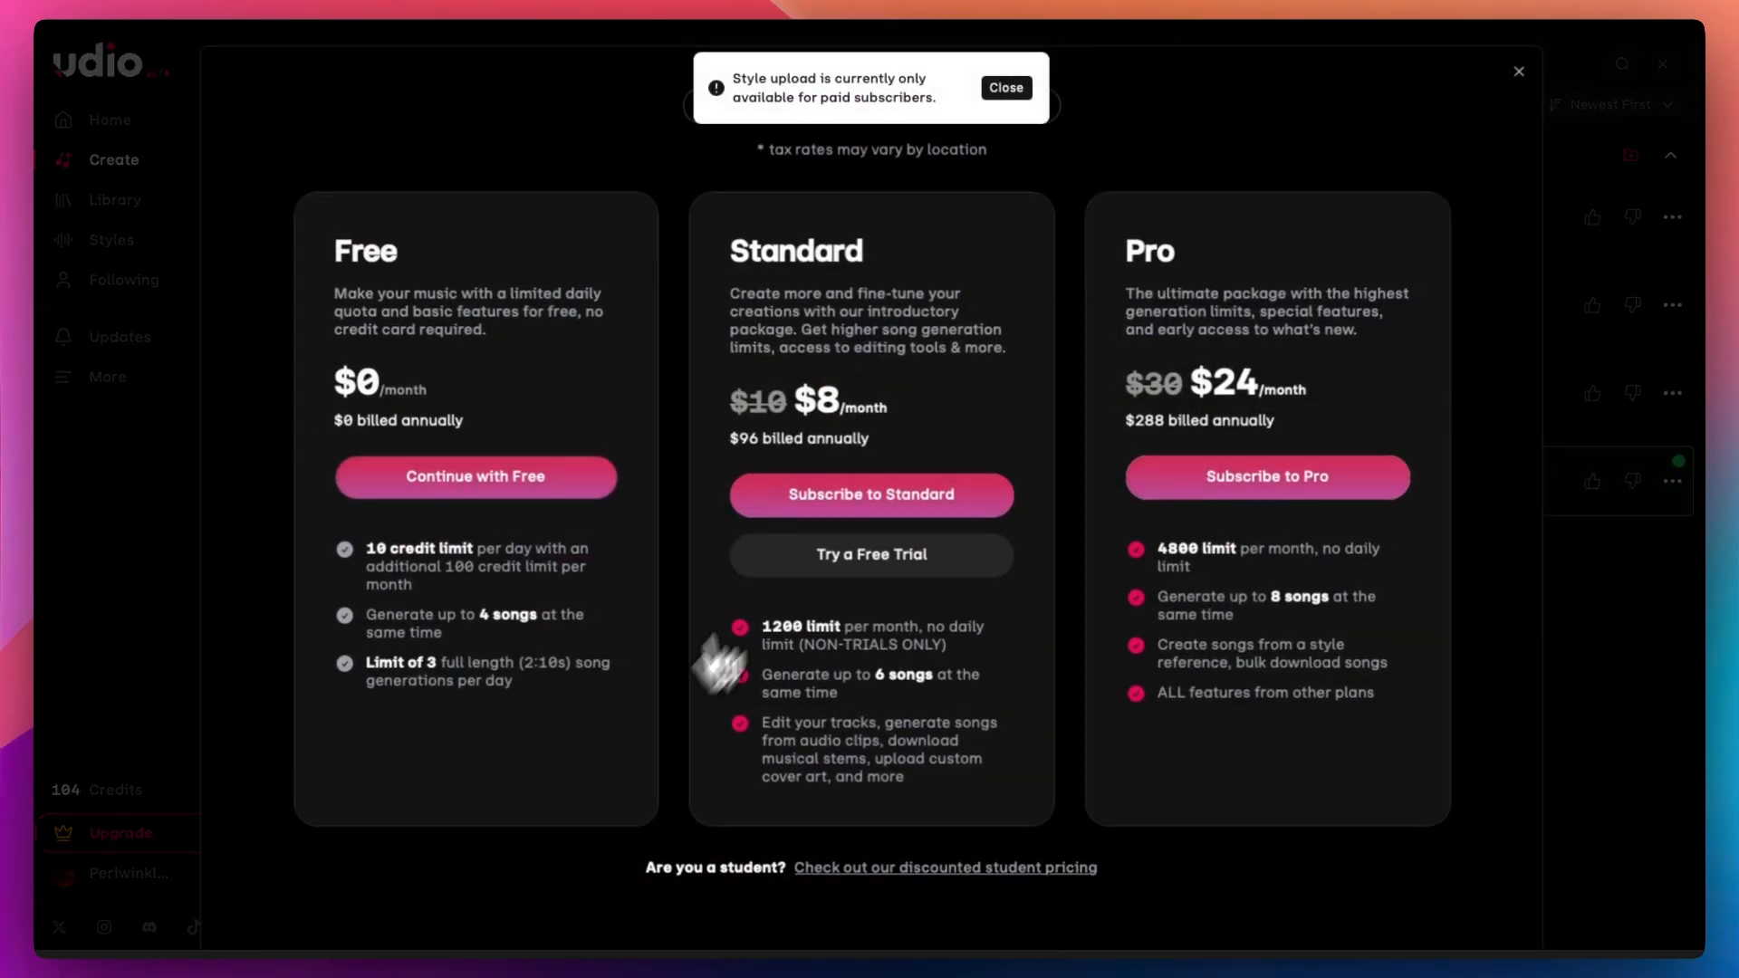
left_click(1518, 73)
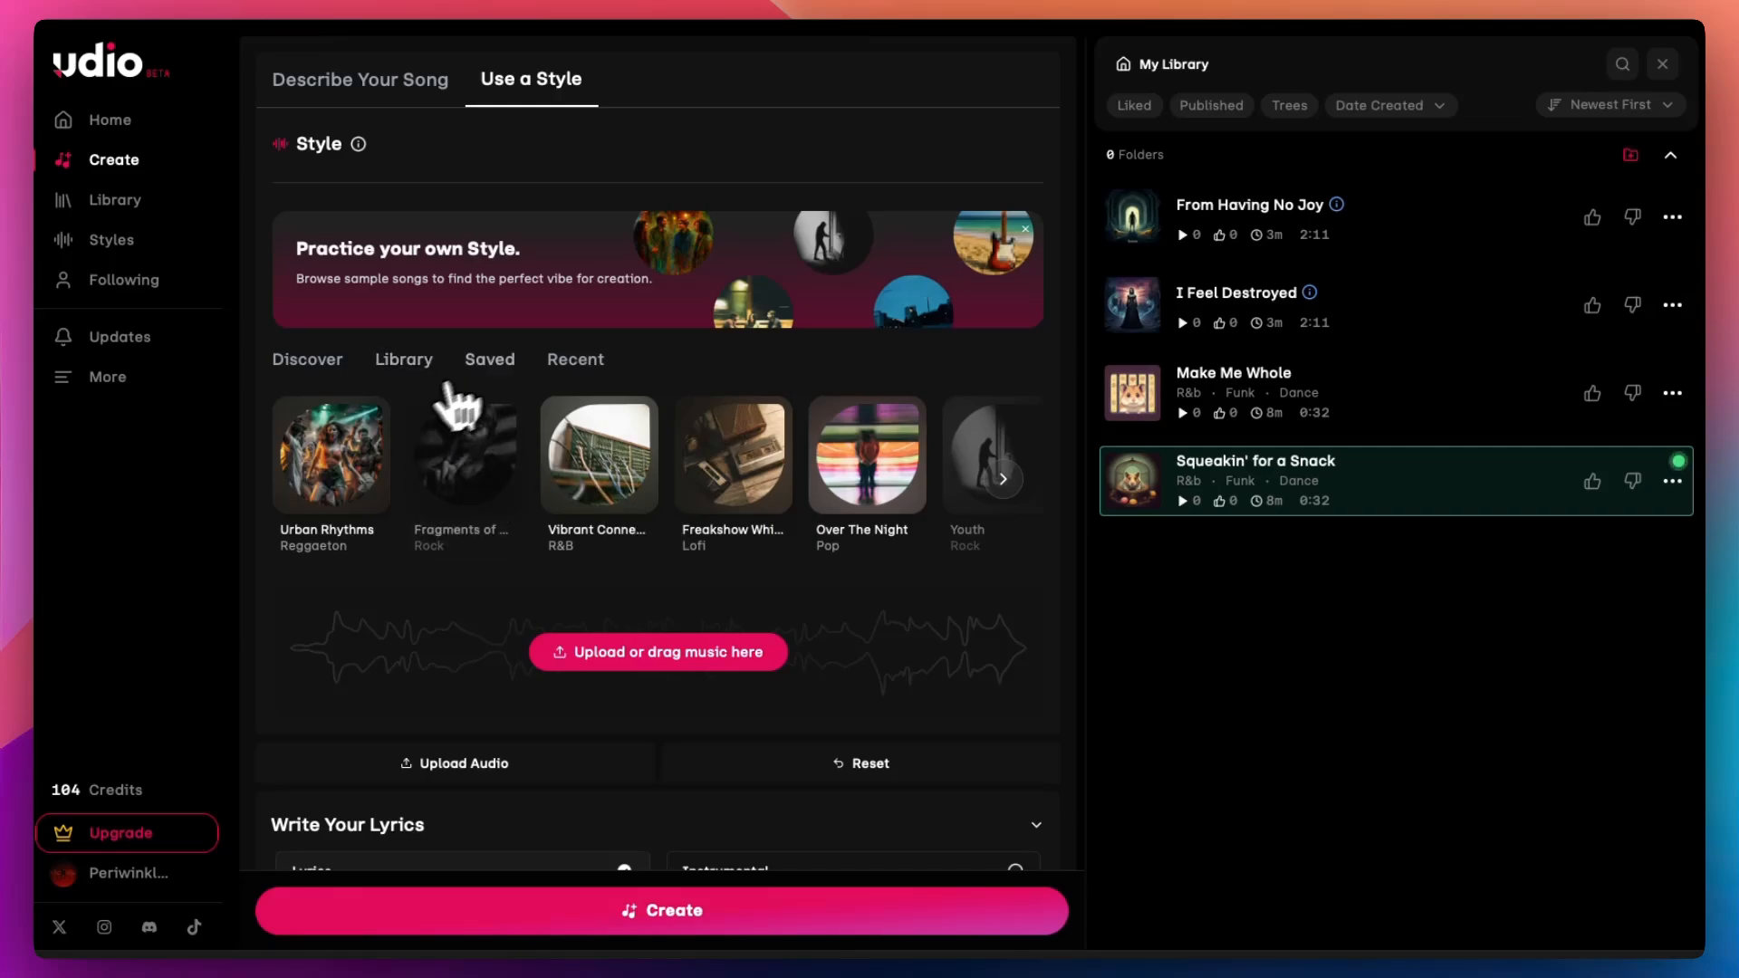
Step: Select and preview the Urban Rhythms sample style, then reload the page
left_click(347, 478)
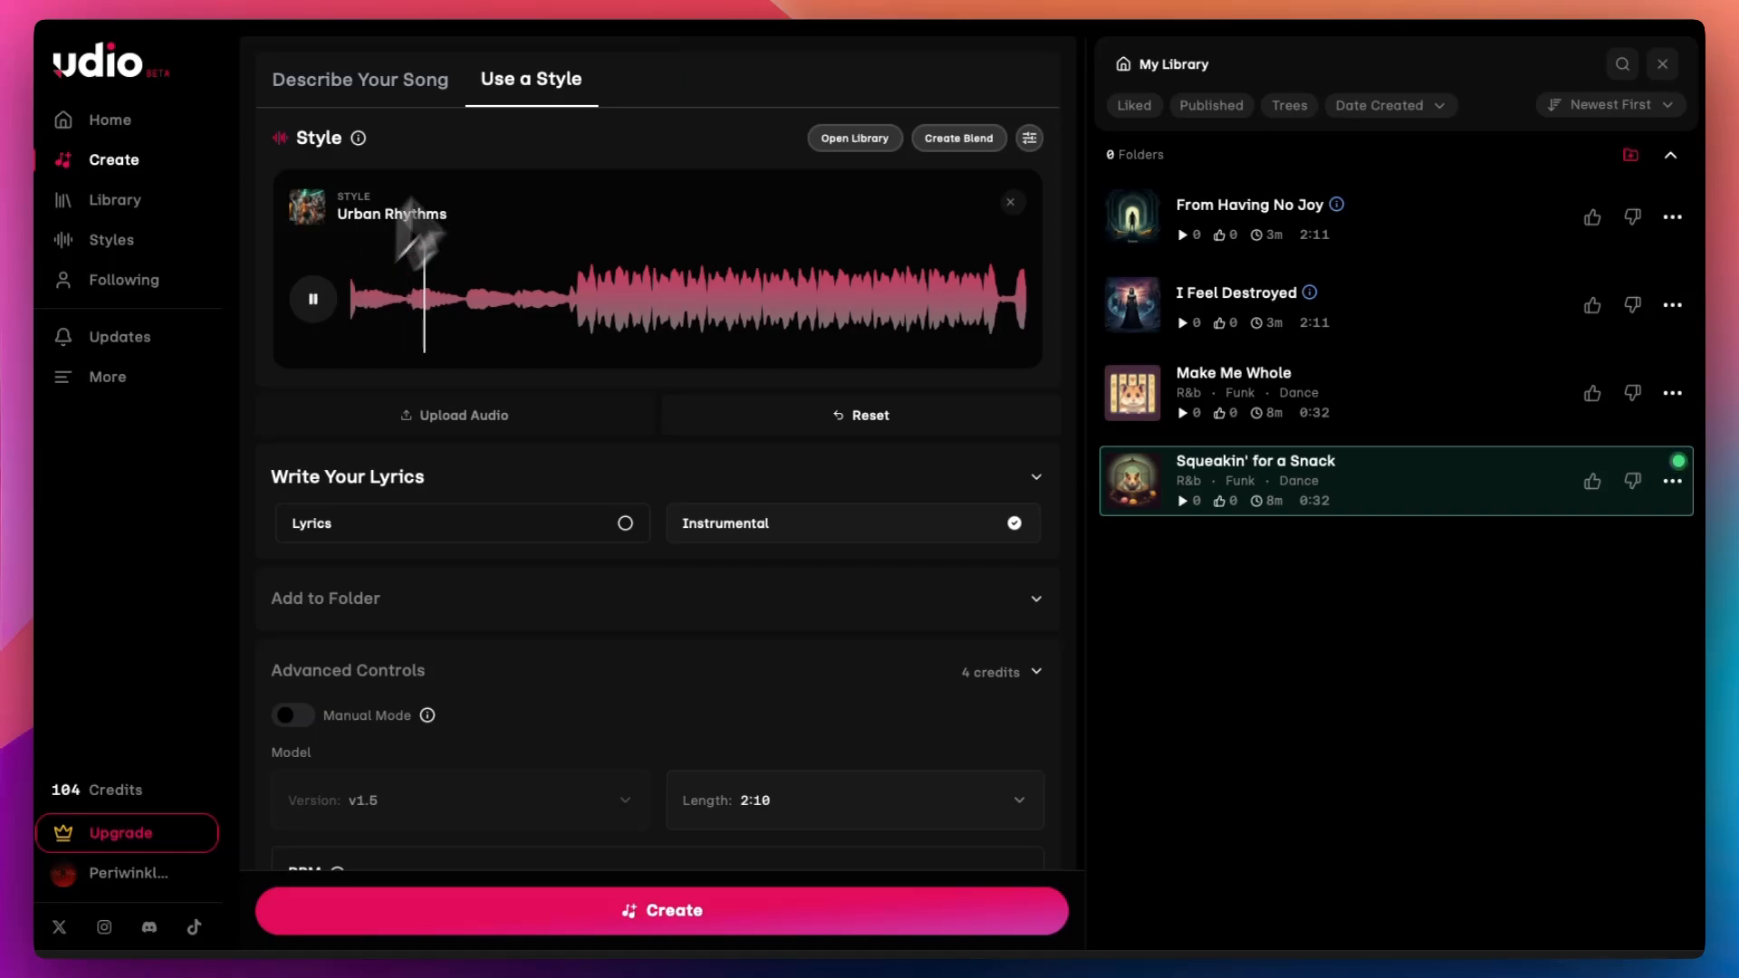
left_click(524, 70)
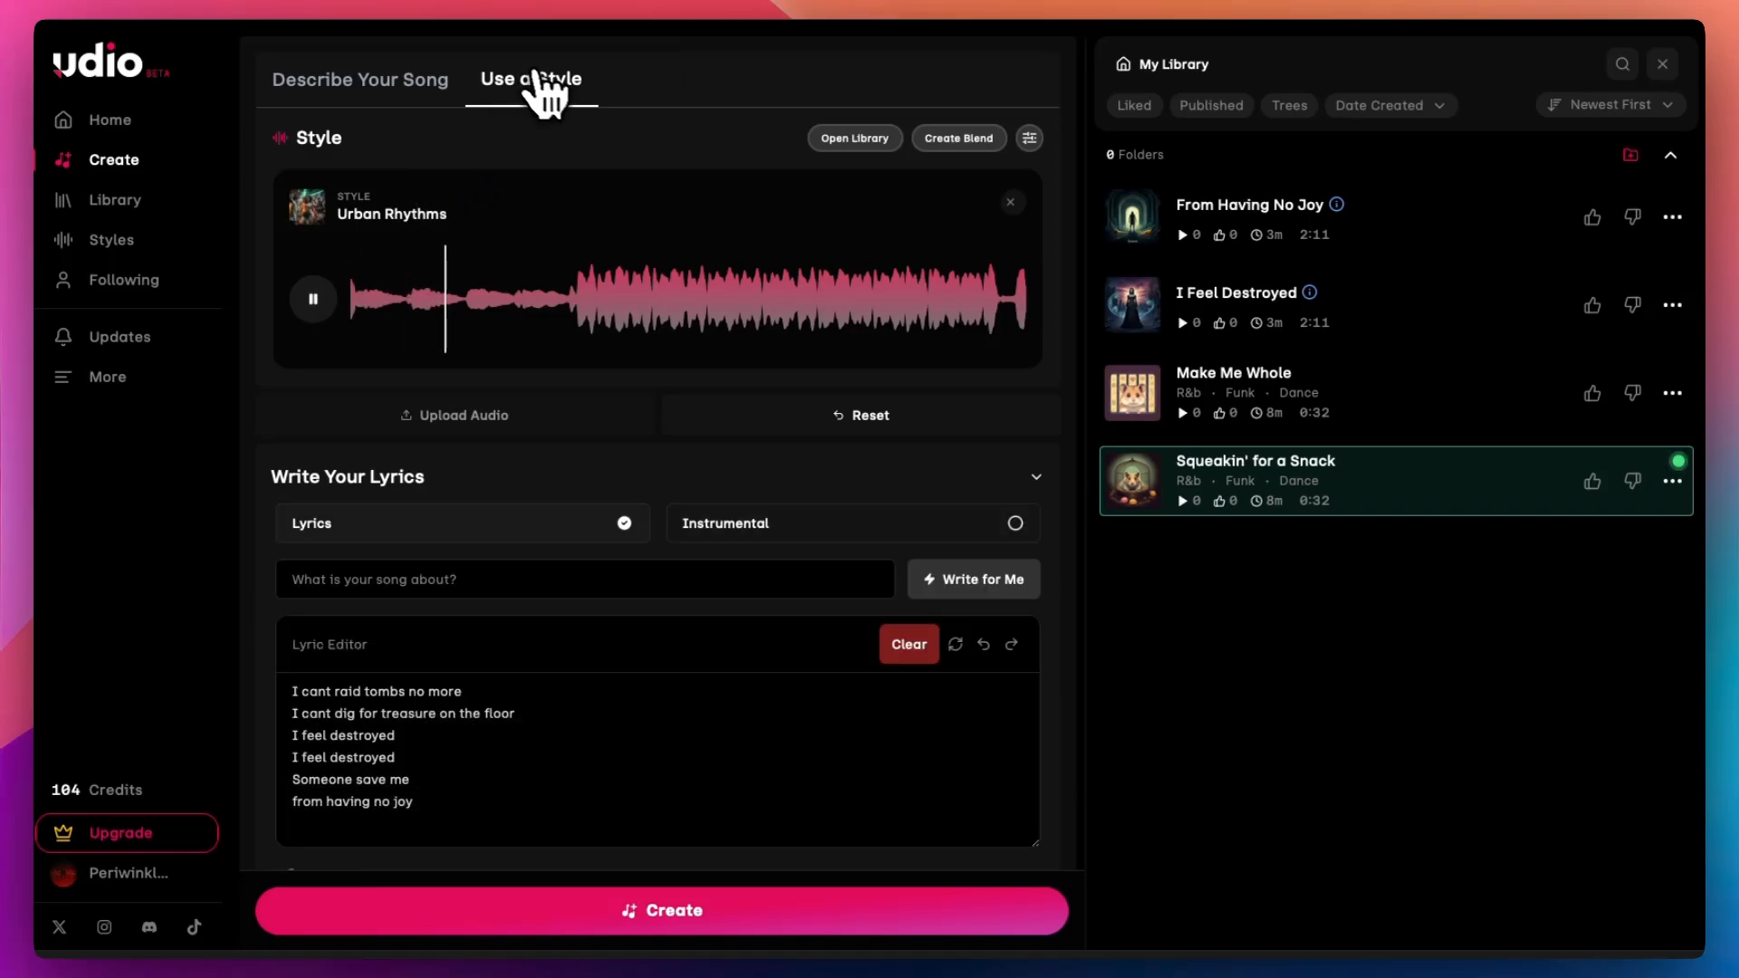
left_click(208, 8)
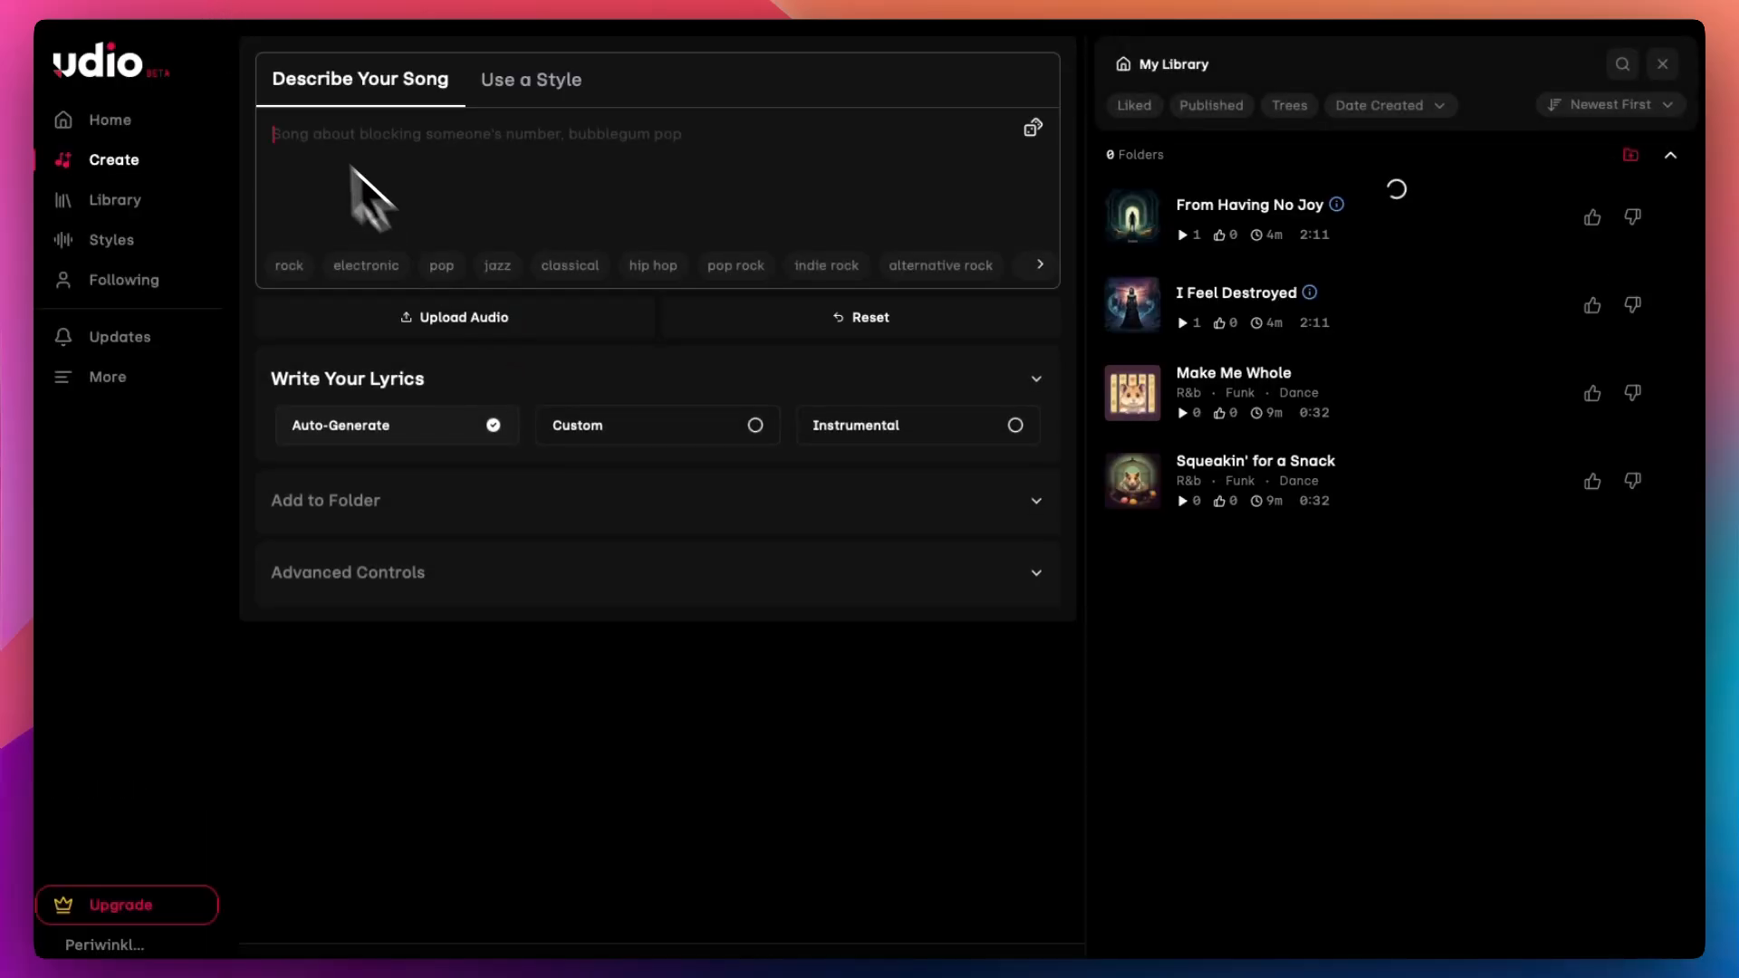
Step: Reopen the style tab and review its lyrics options and the advanced control settings
left_click(574, 80)
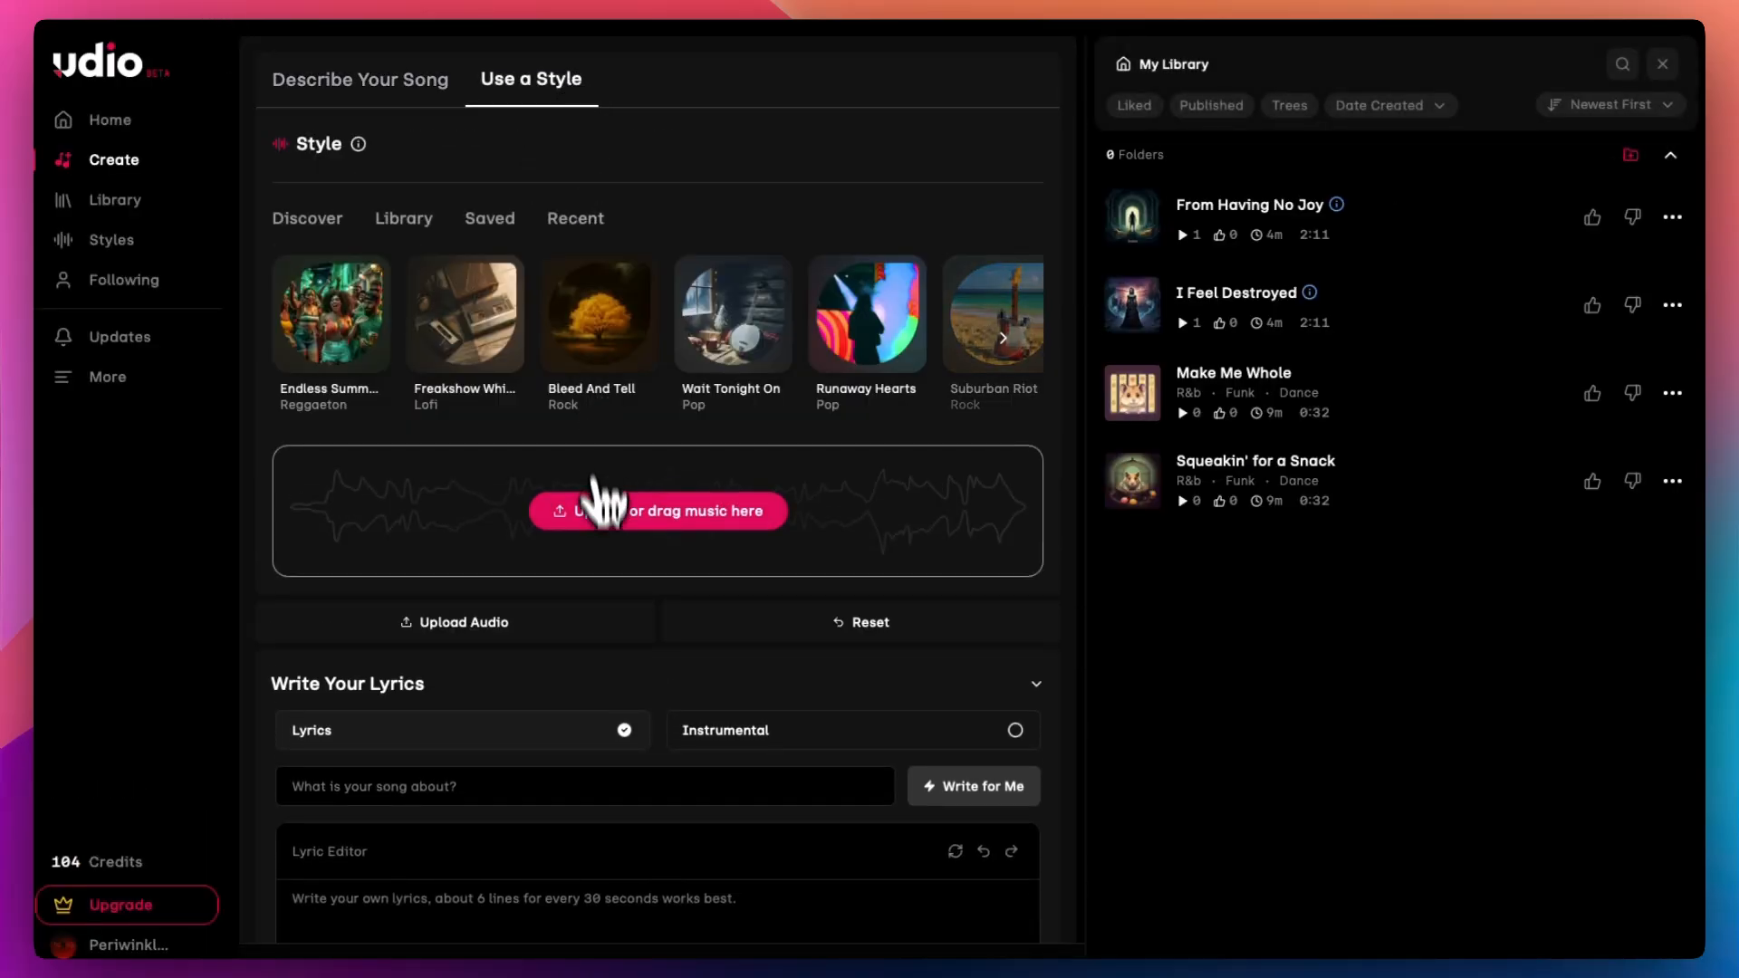
scroll(602, 525, "down", 3)
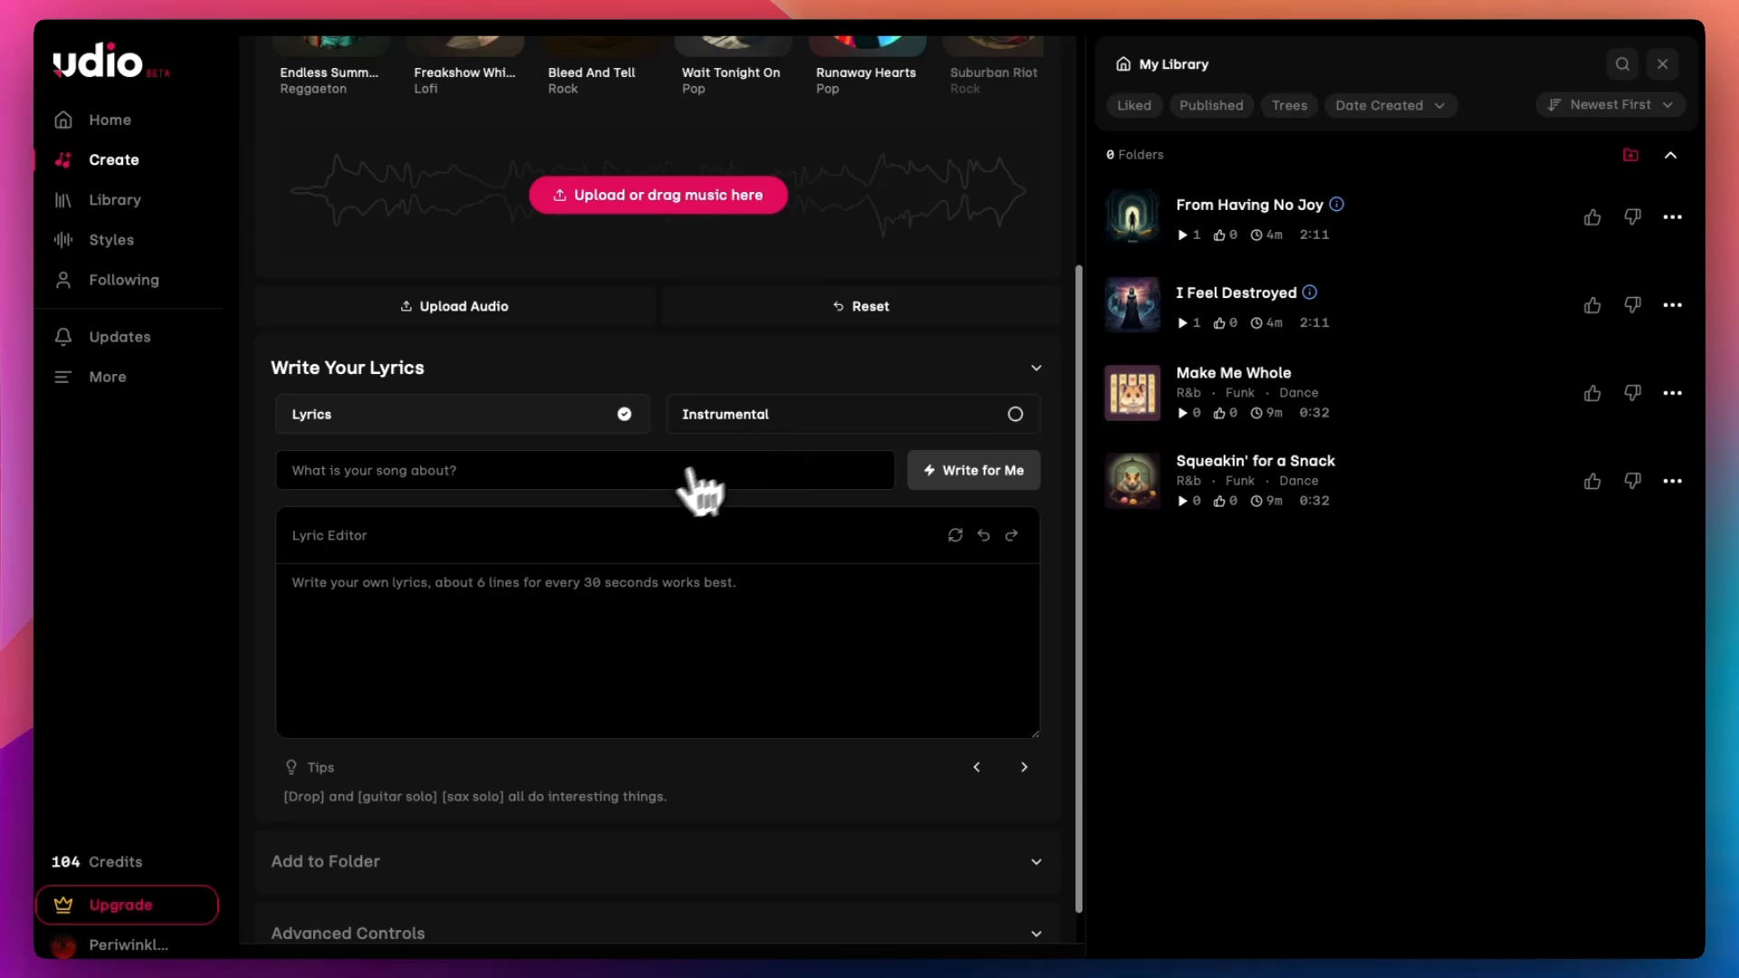
scroll(660, 474, "up", 2)
scroll(670, 471, "down", 3)
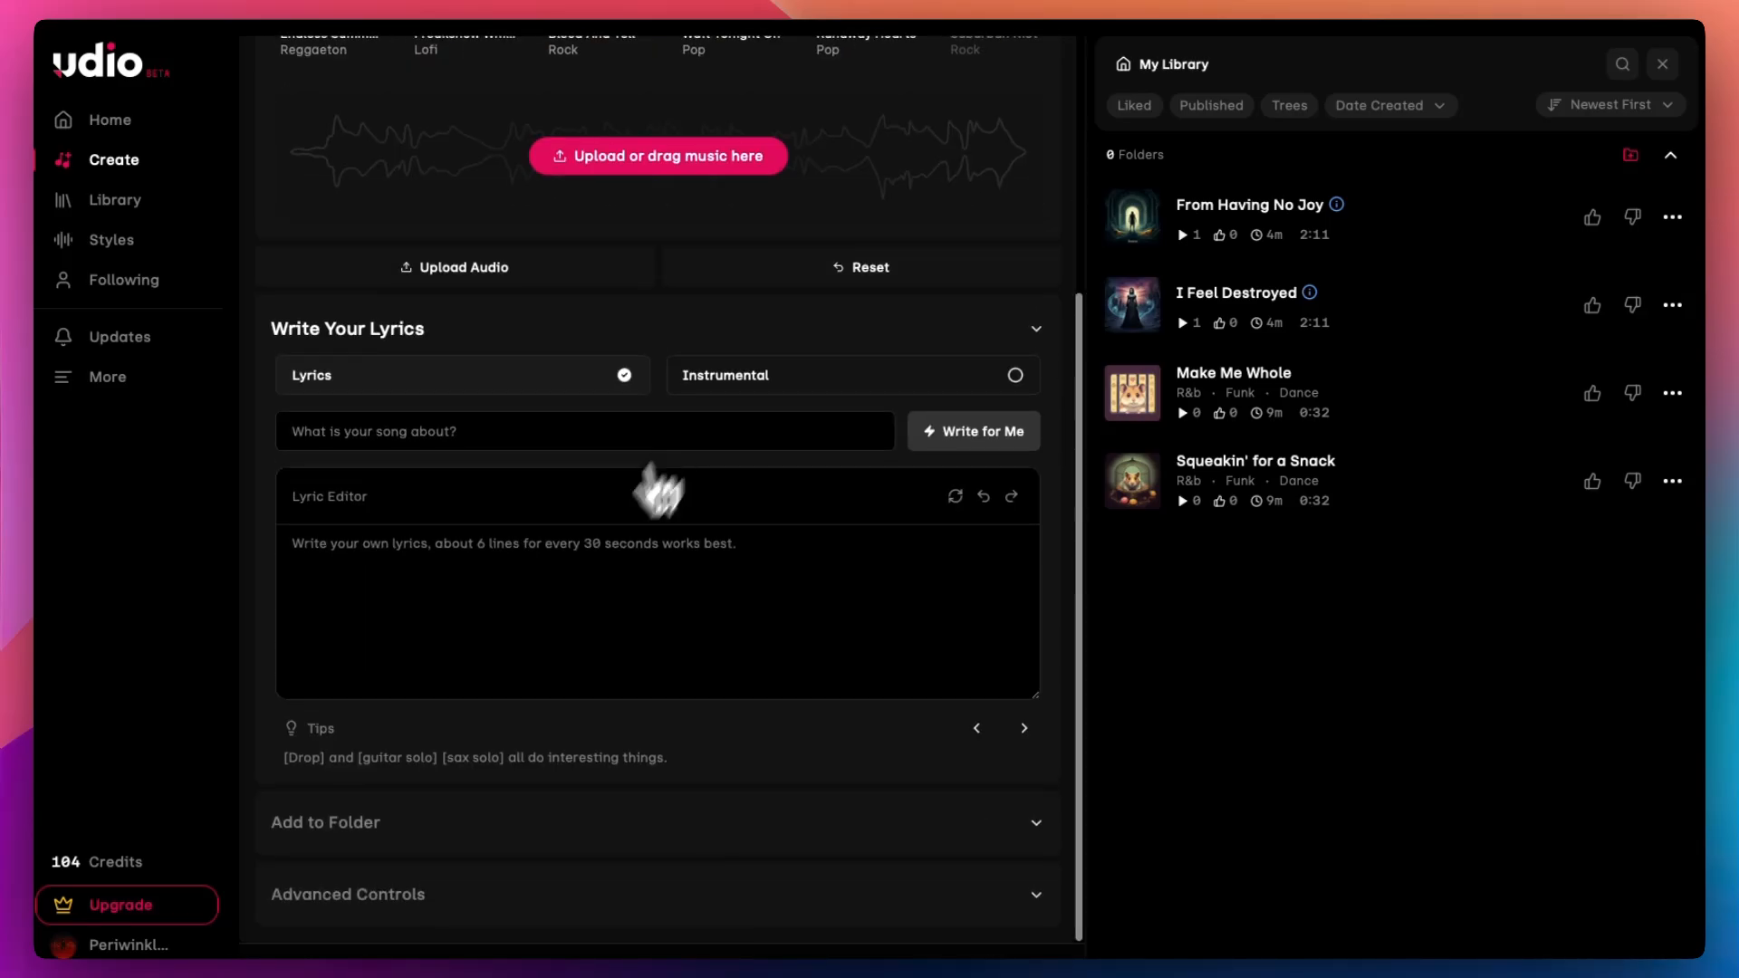
left_click(942, 901)
scroll(801, 846, "down", 8)
scroll(797, 847, "down", 1)
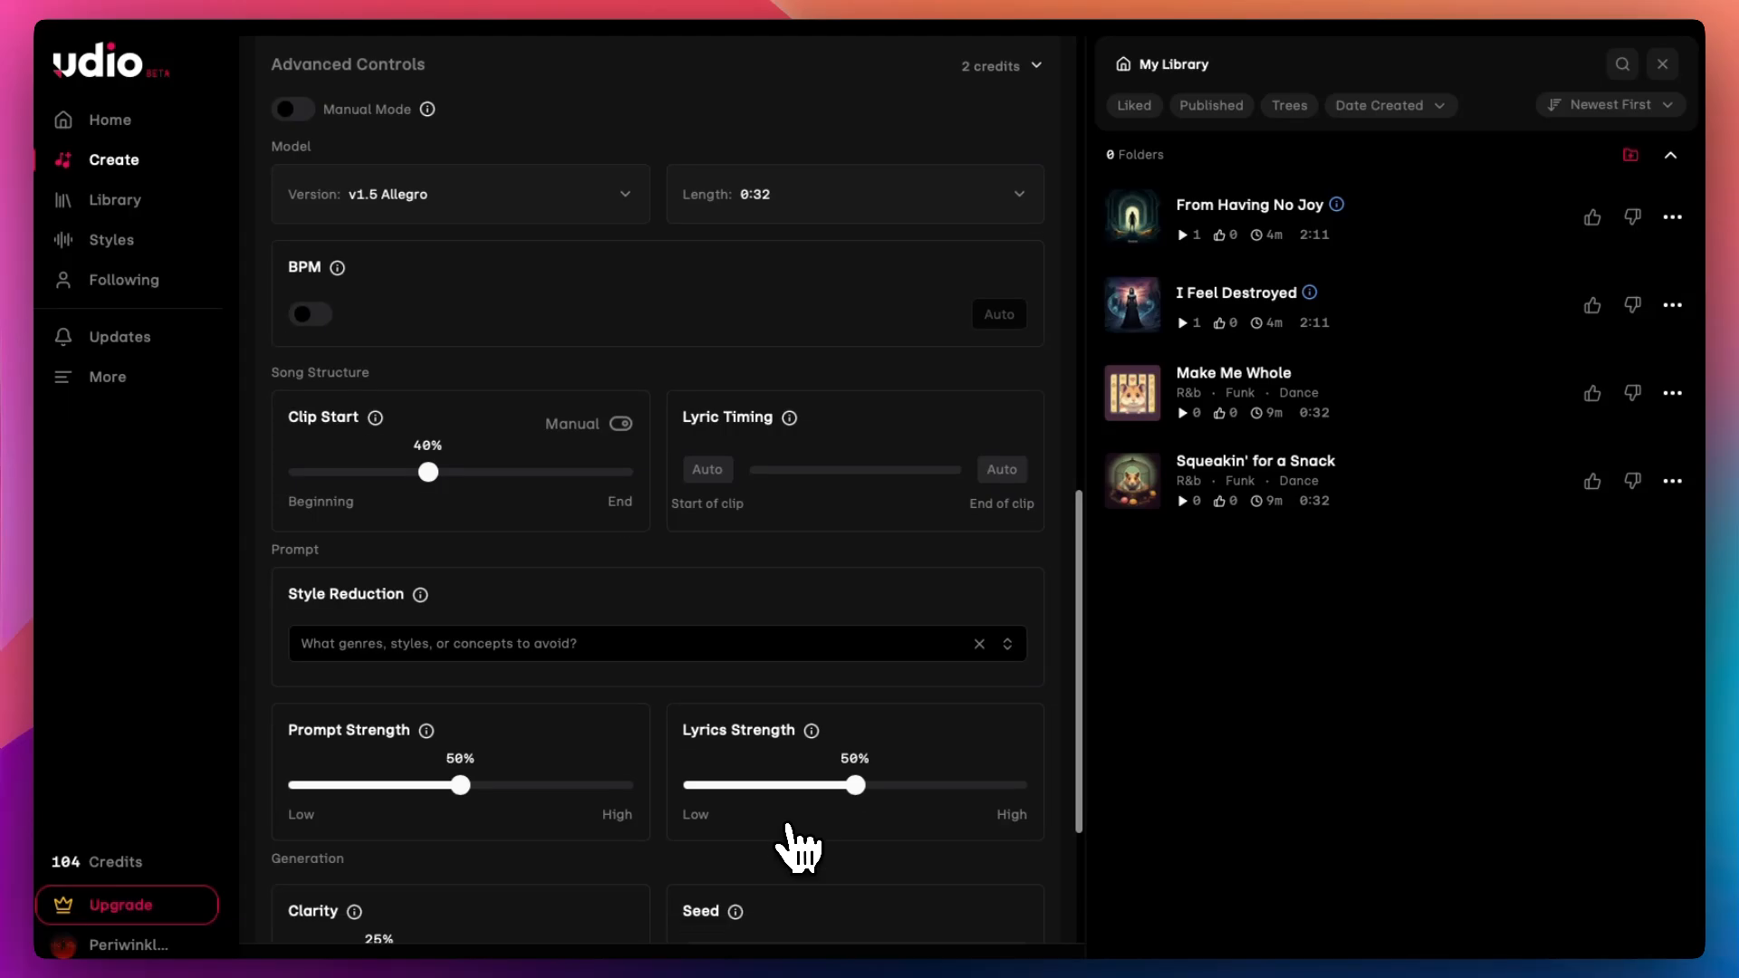
scroll(797, 847, "down", 5)
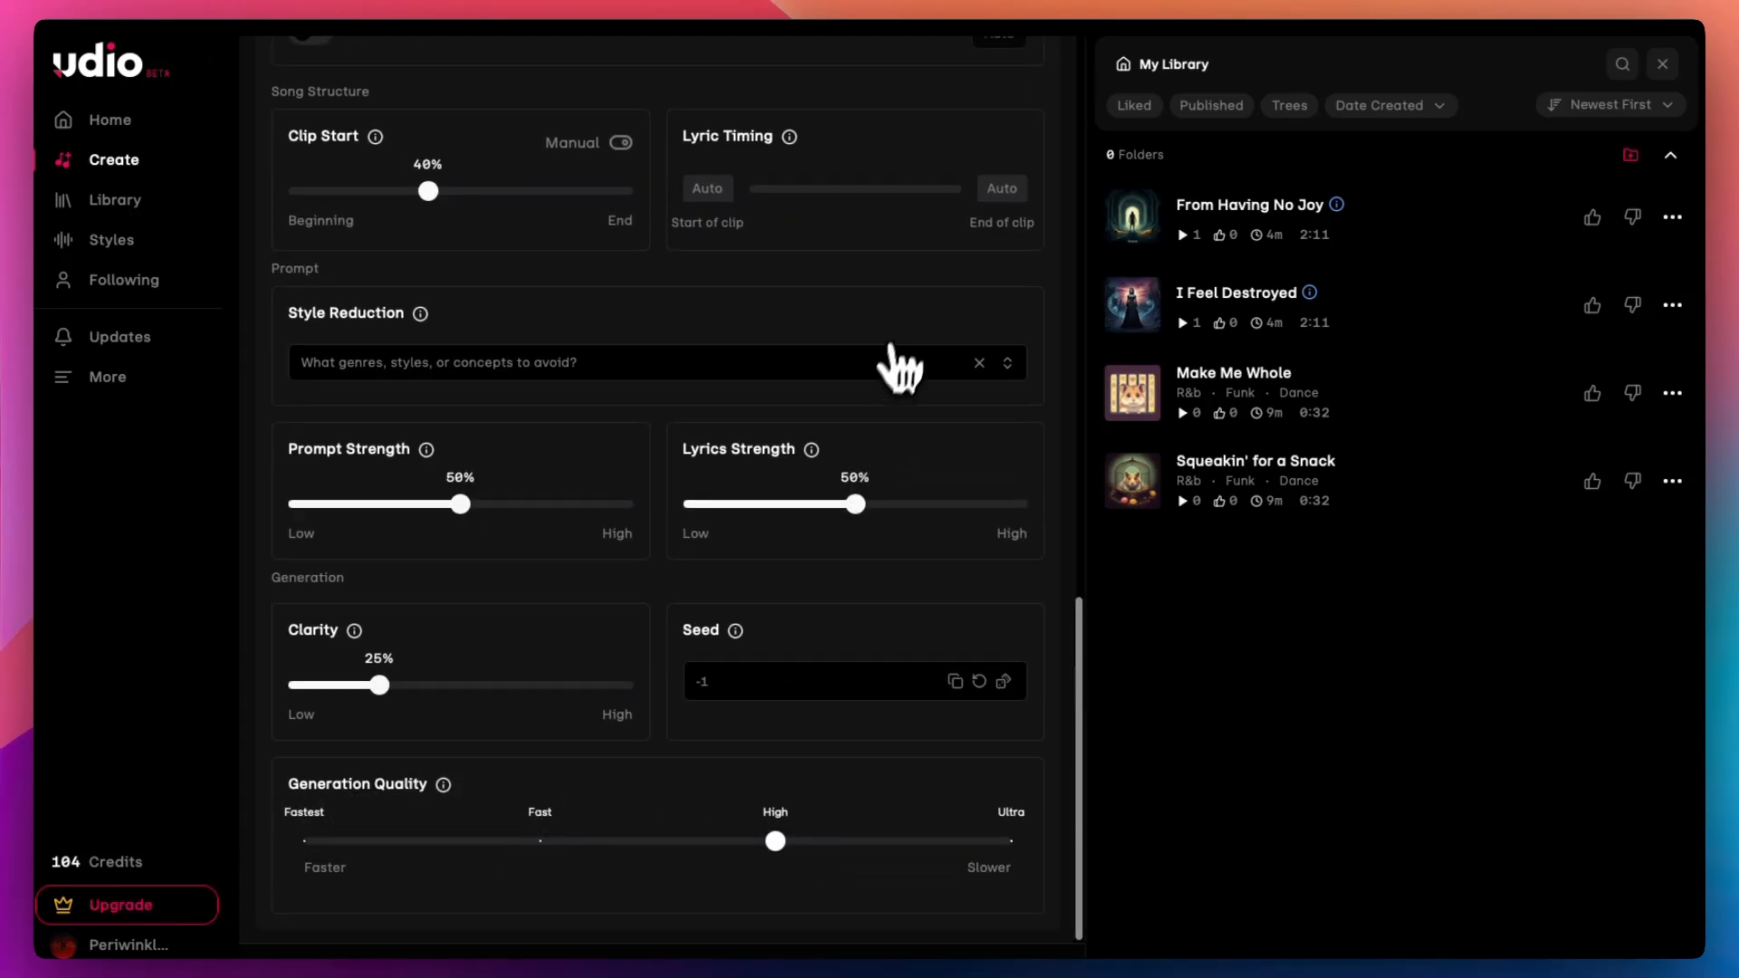
scroll(901, 363, "up", 15)
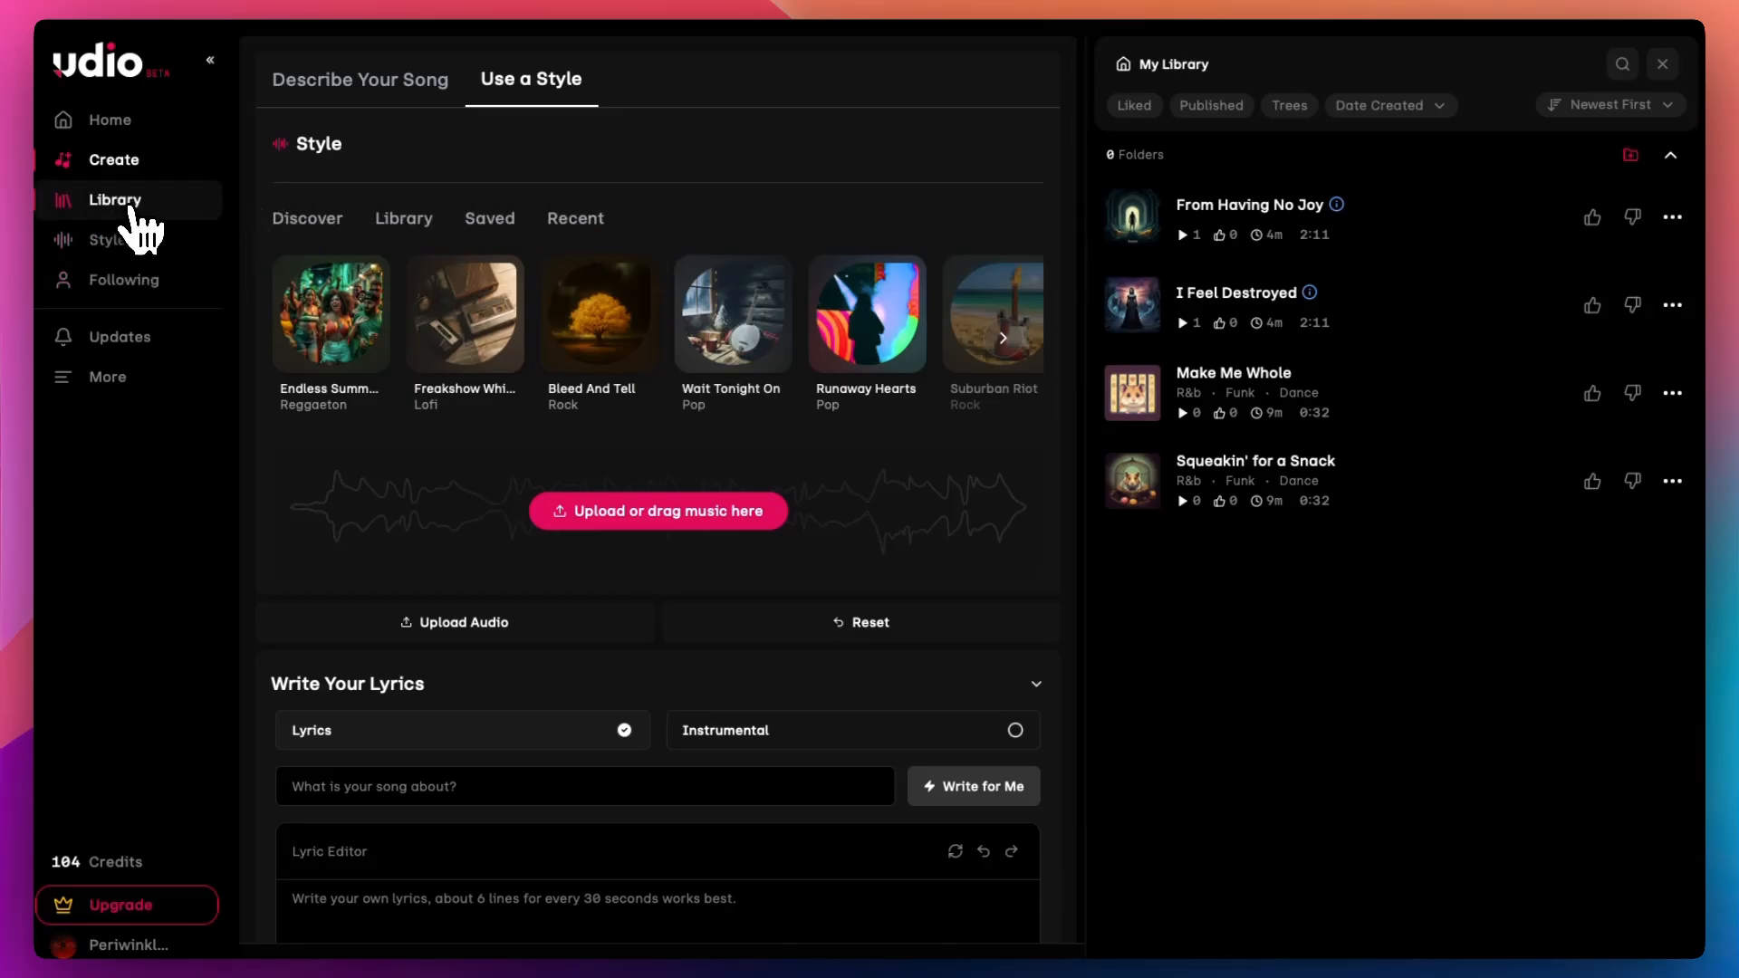
Step: Go to the home page and open the details of several Spotlight songs
left_click(127, 125)
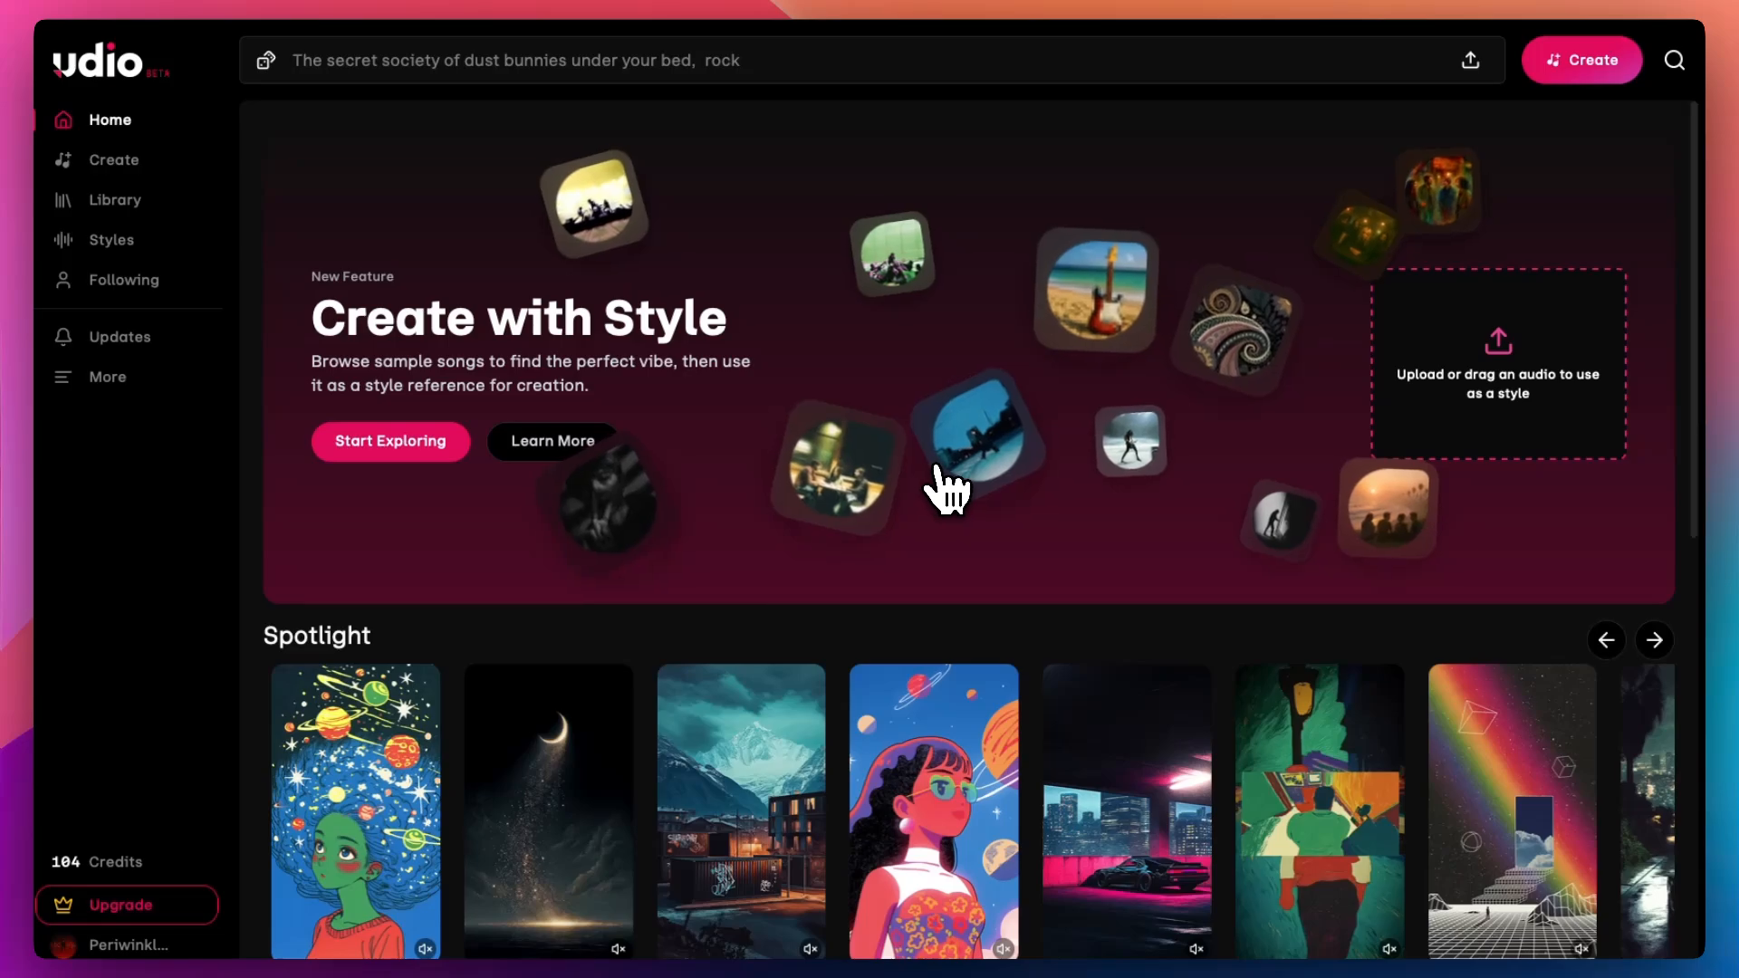
scroll(942, 485, "down", 5)
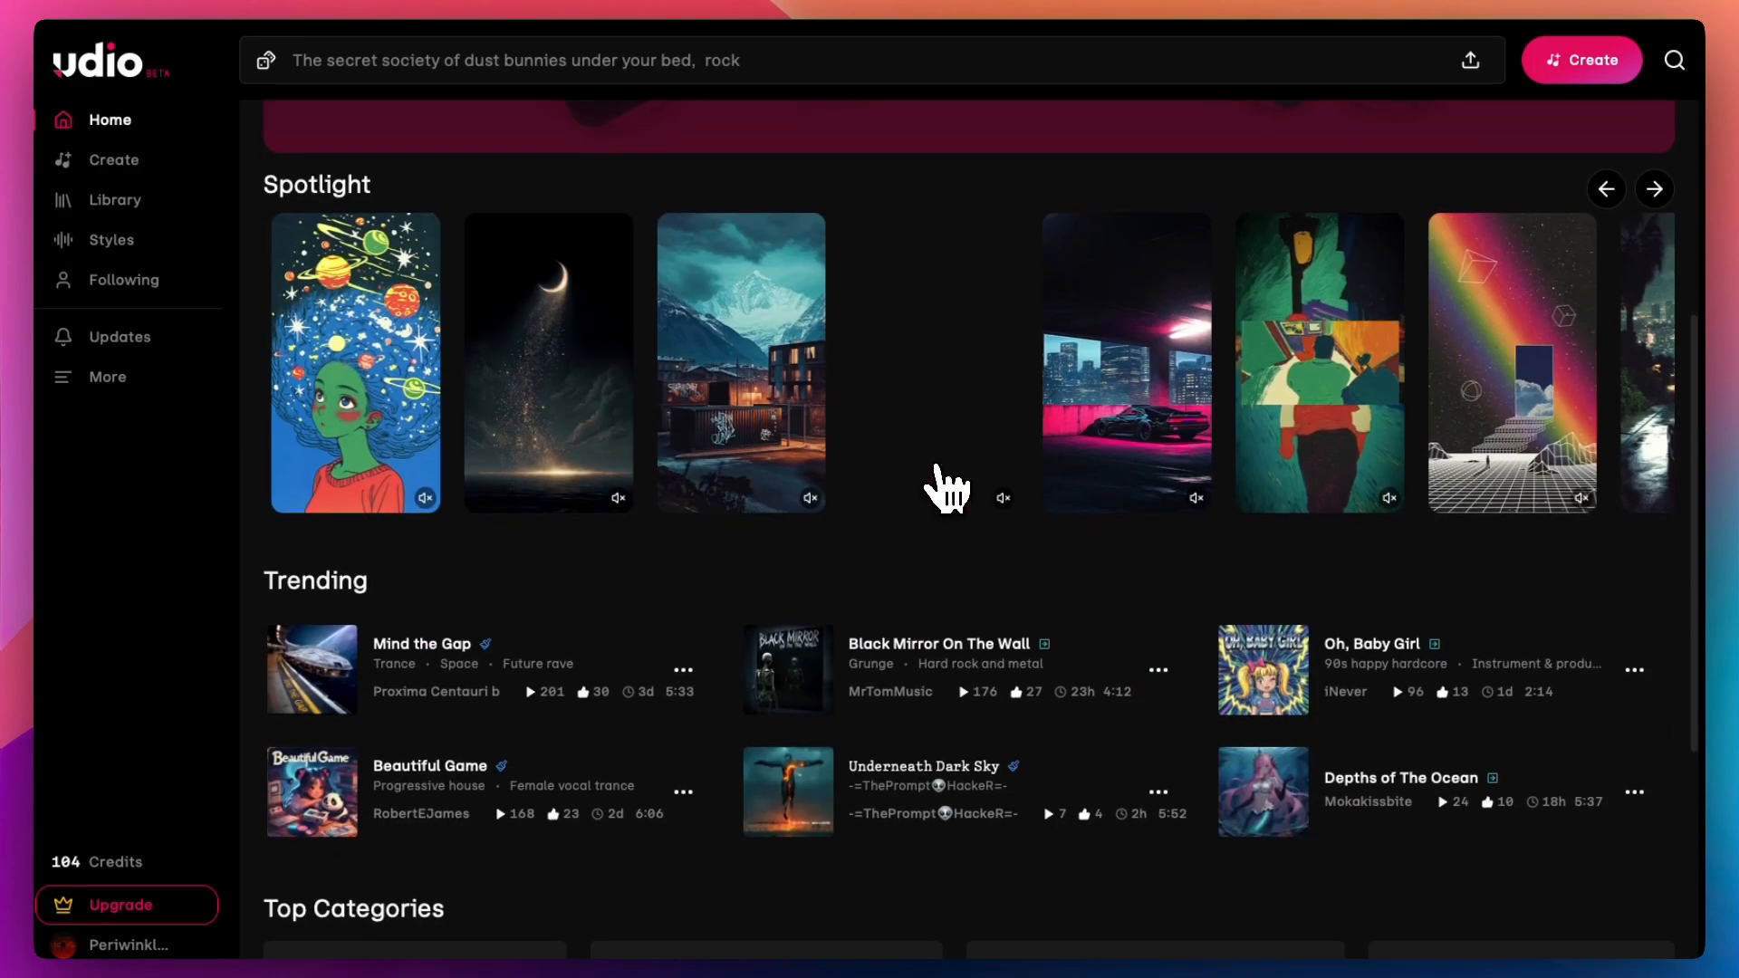
left_click(389, 443)
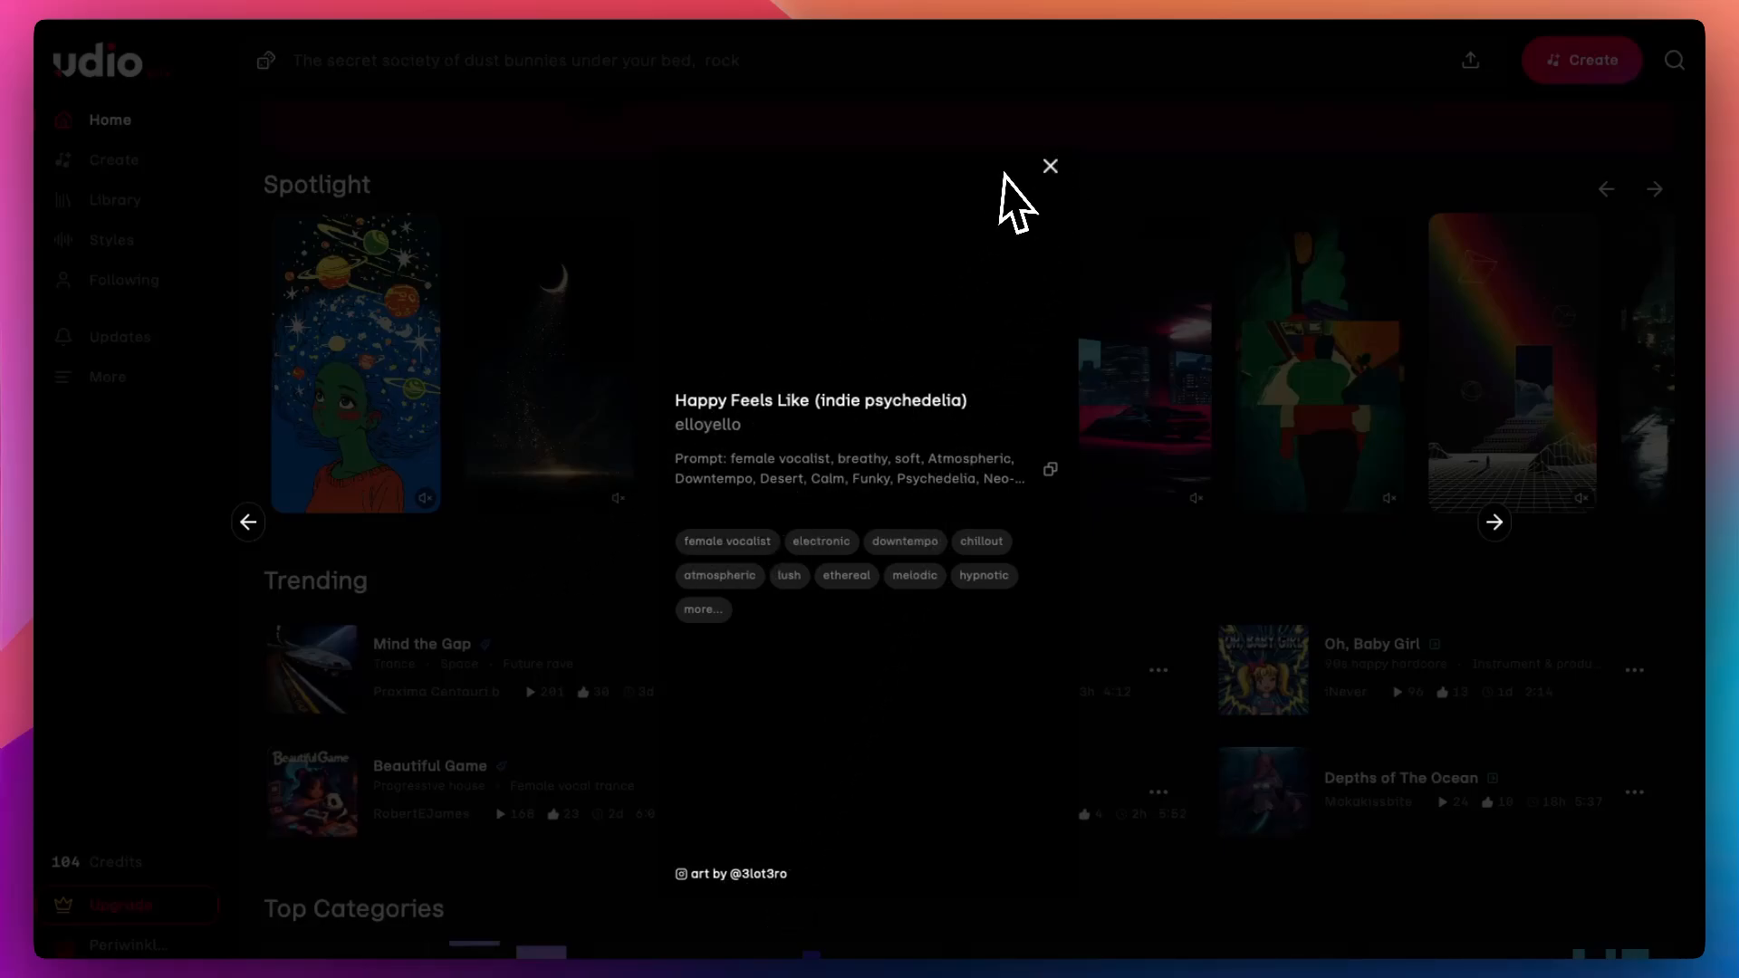
left_click(1048, 167)
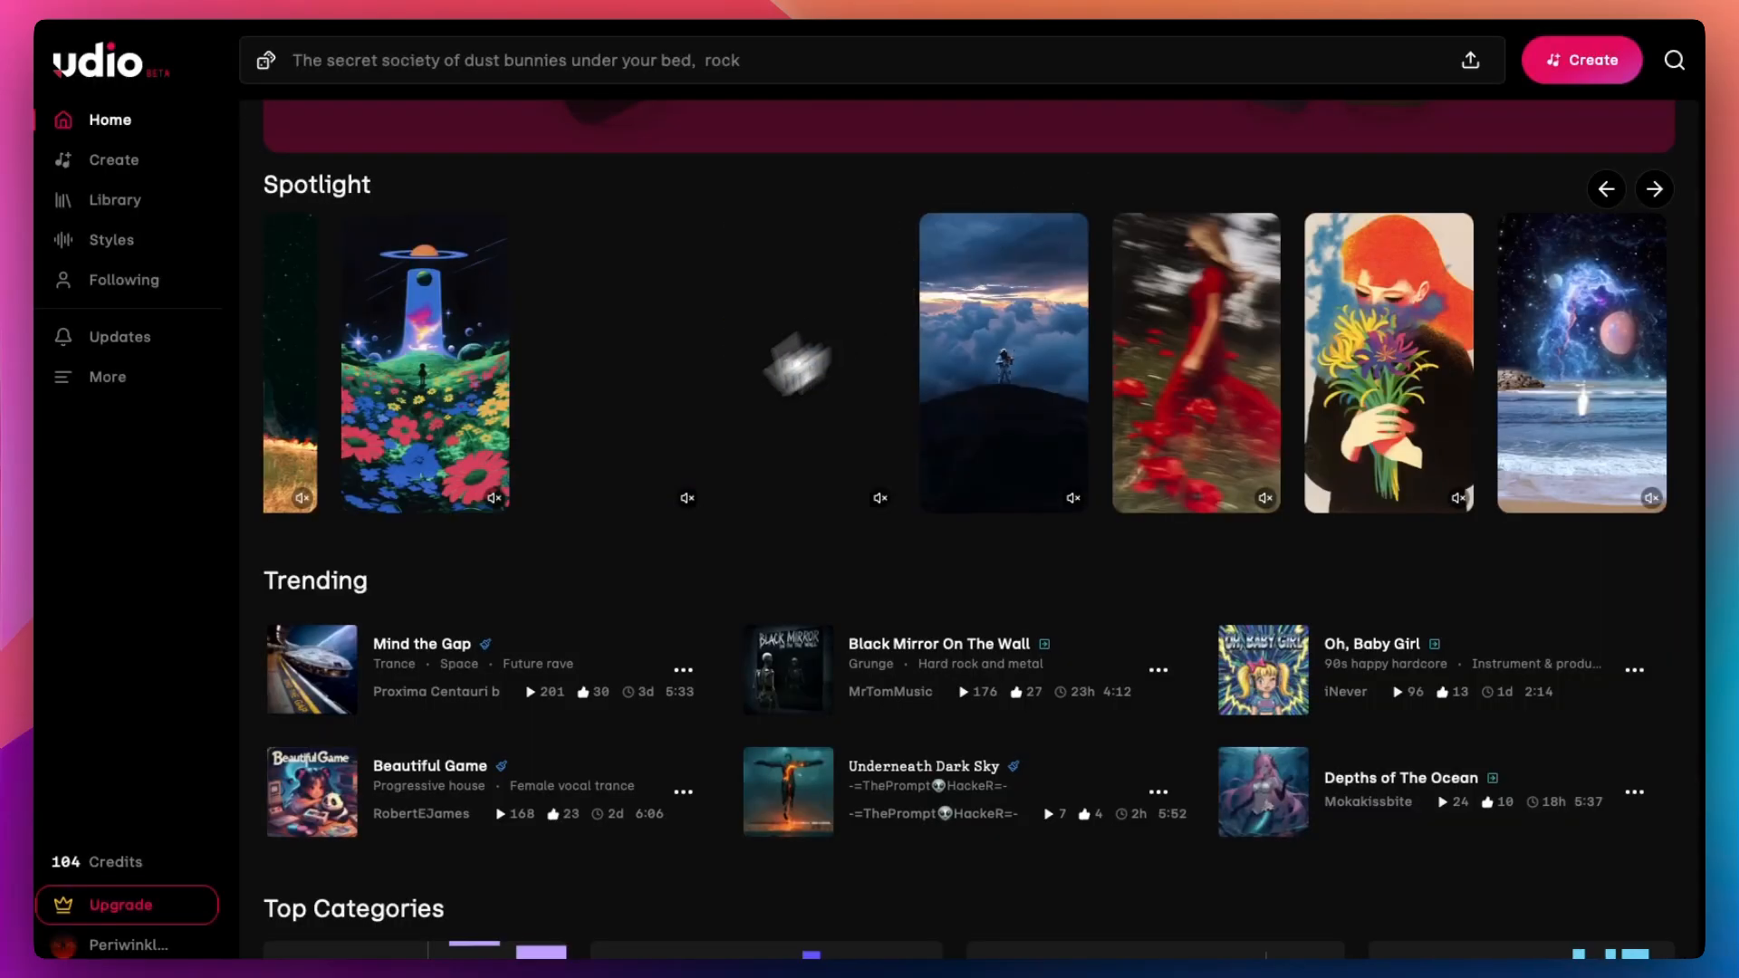
left_click(453, 502)
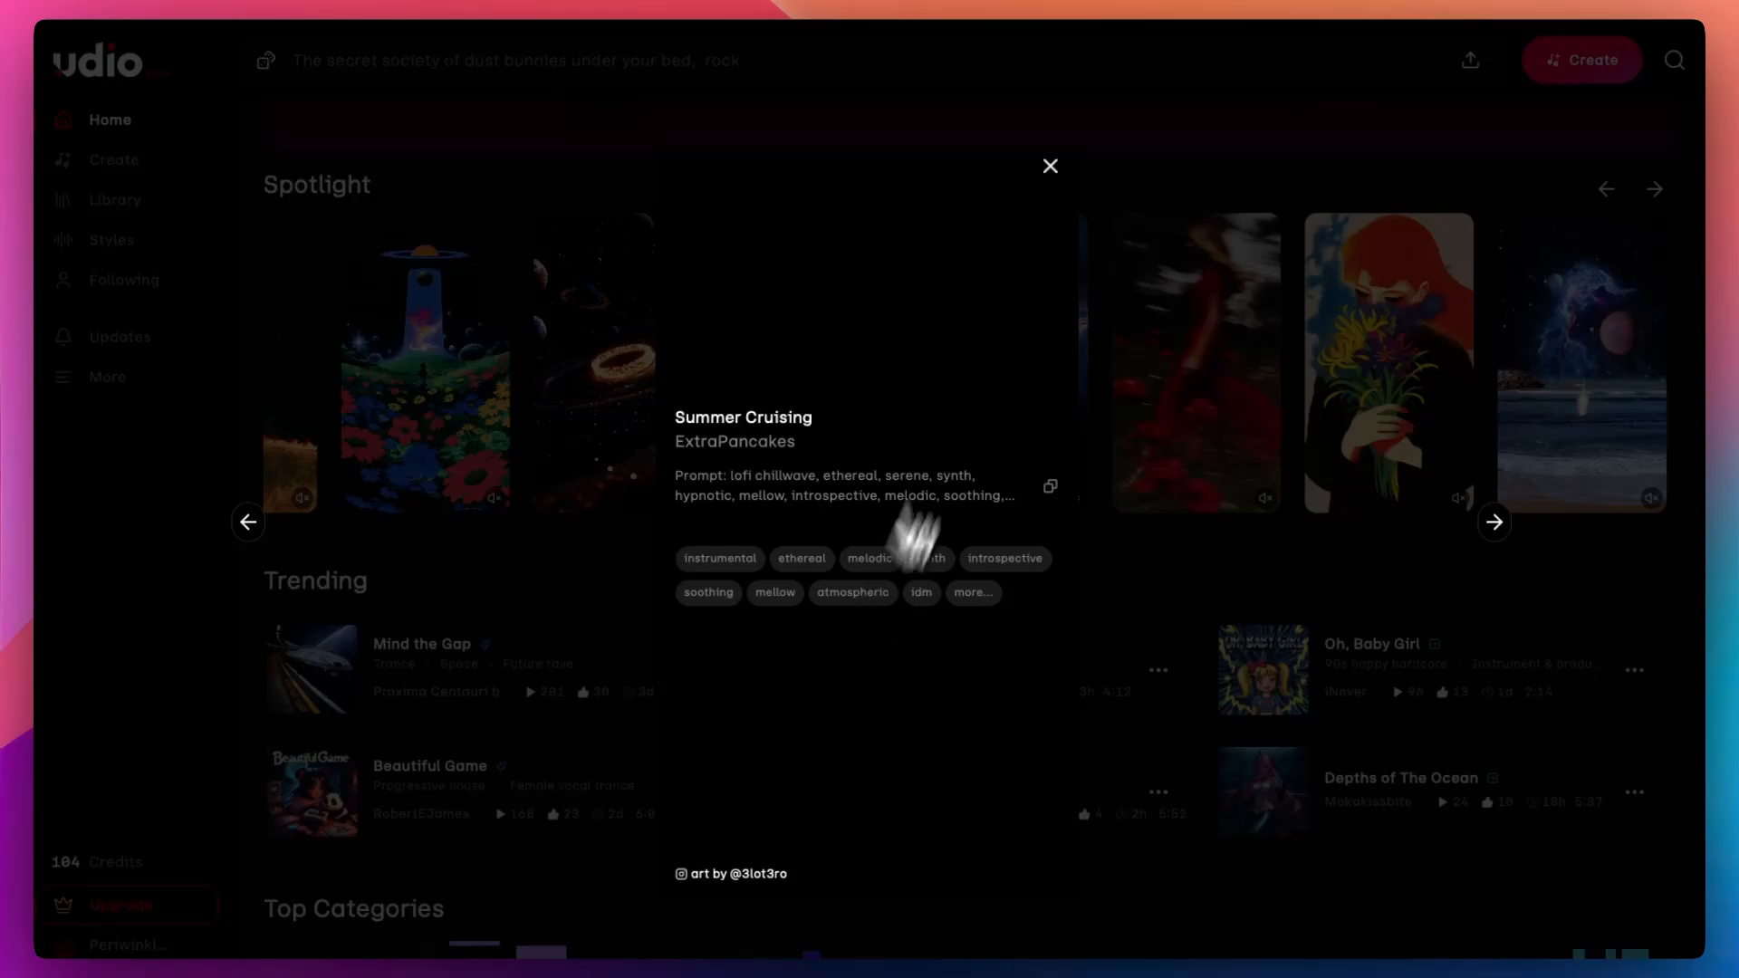
left_click(1049, 166)
left_click(1018, 452)
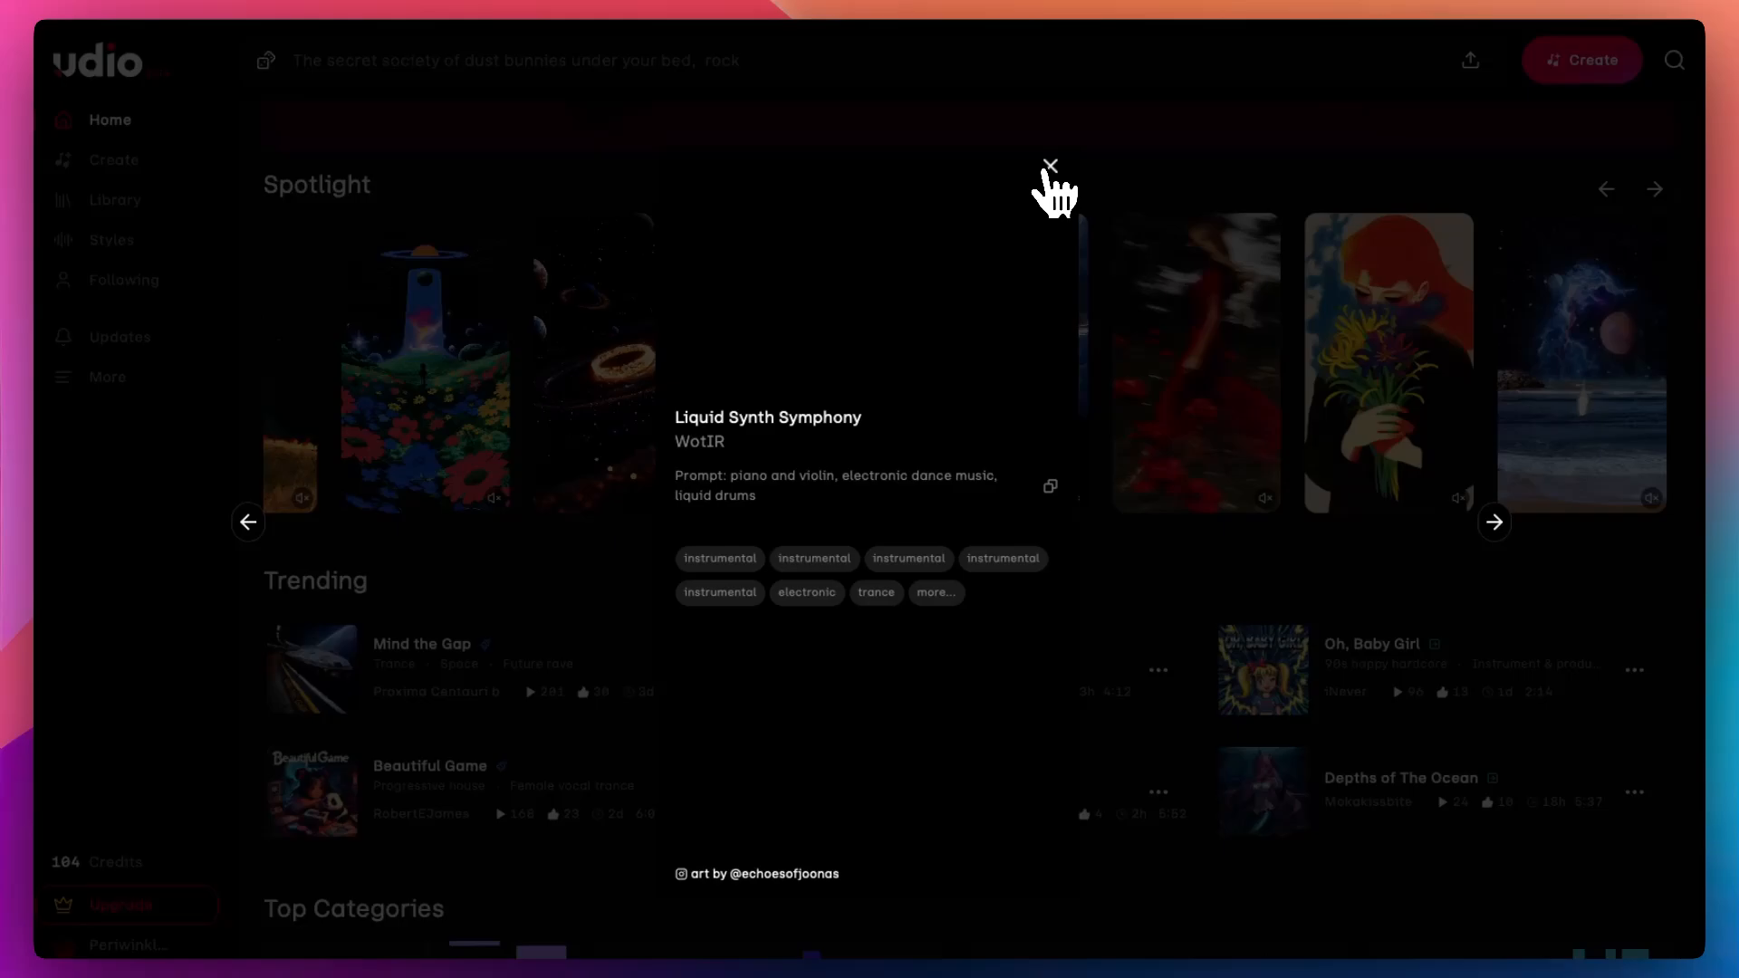
left_click(1051, 167)
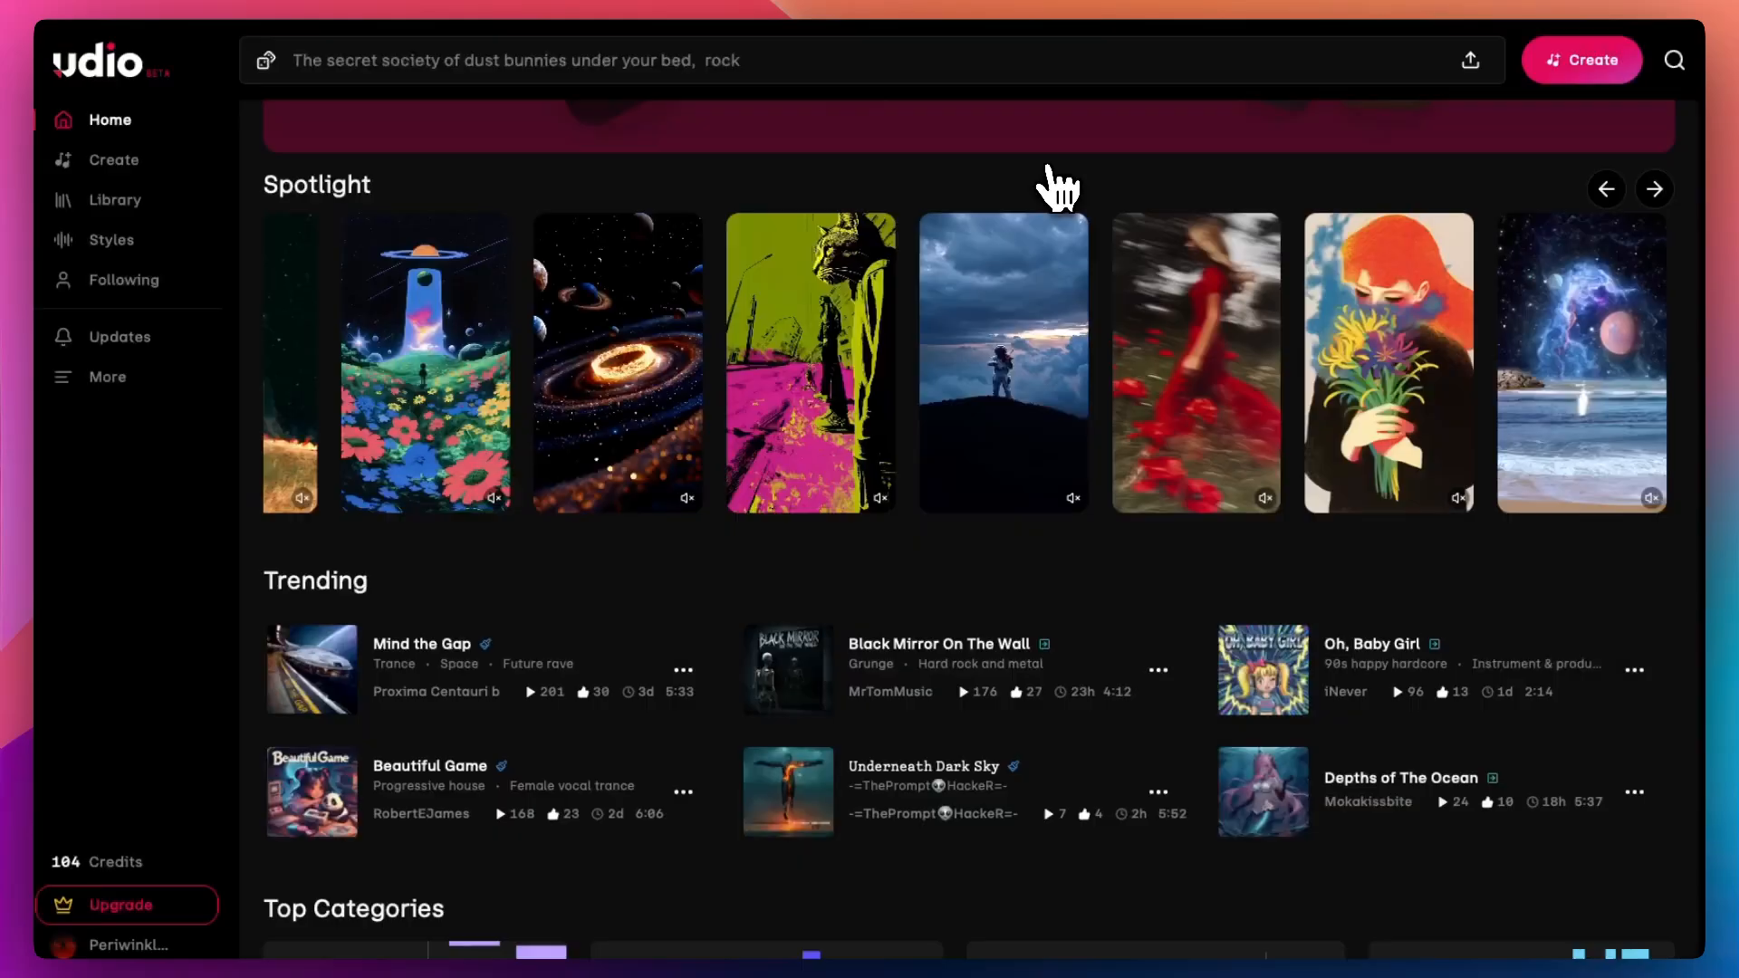
Step: Unmute Spotlight song previews and play the trending song Mind the Gap
left_click(1076, 499)
left_click(1265, 499)
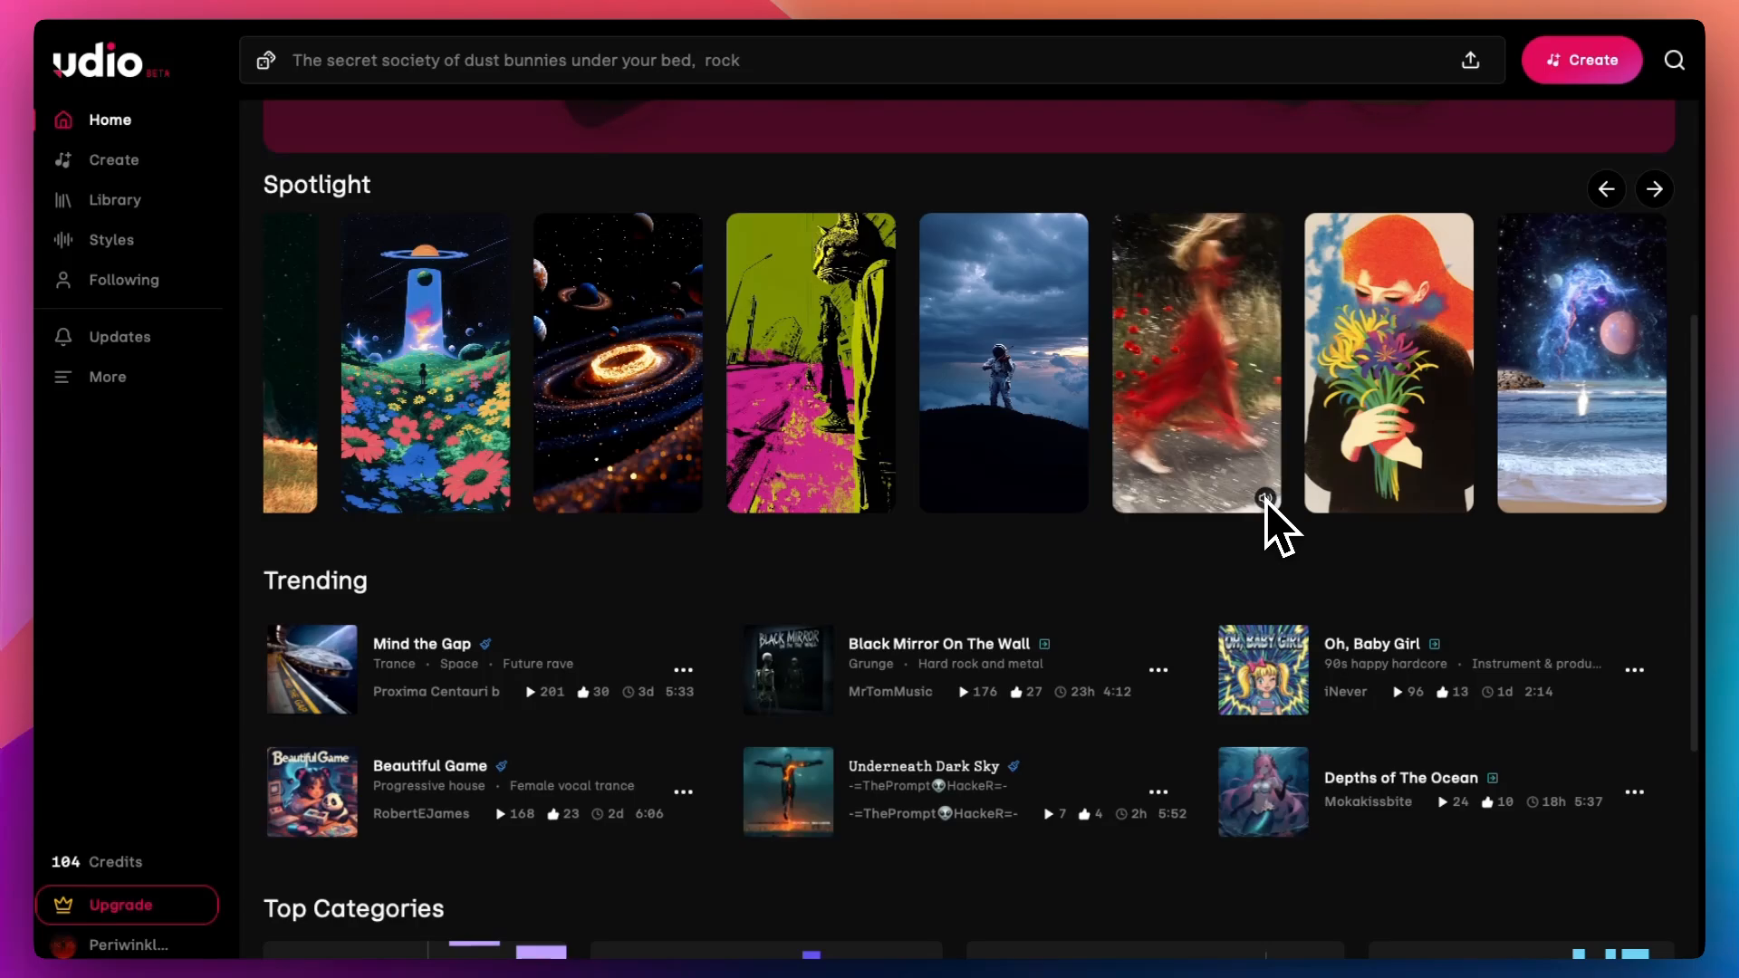
left_click(1265, 499)
scroll(1017, 629, "down", 2)
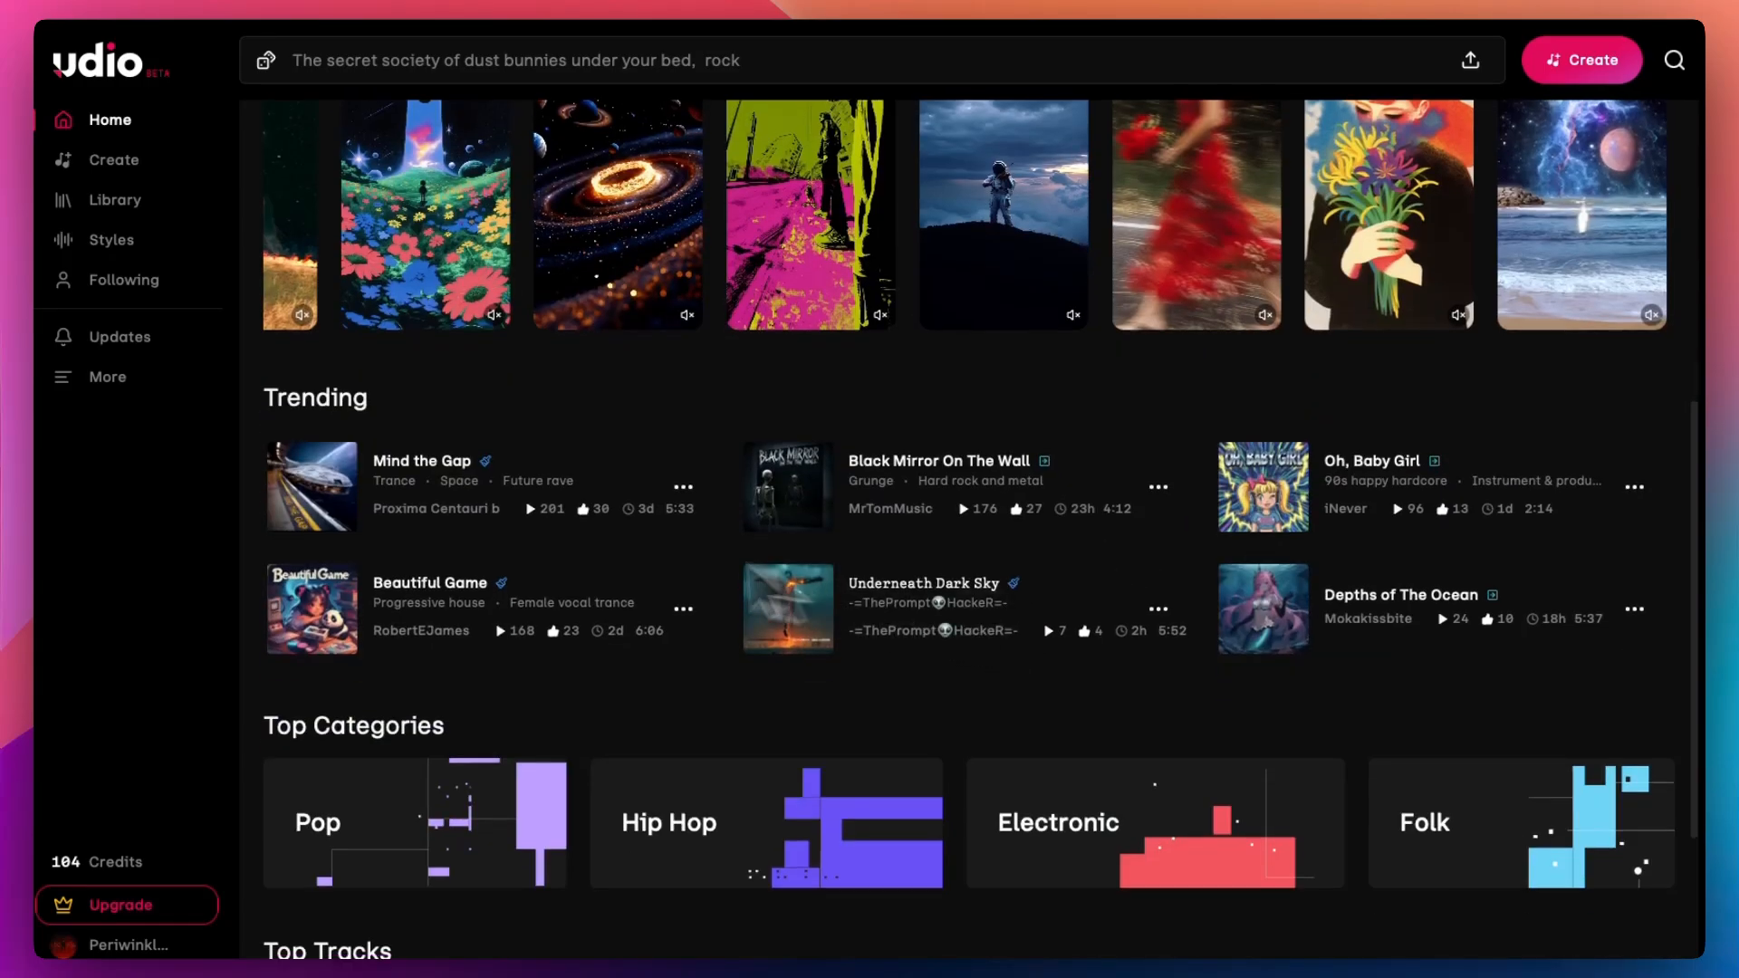
left_click(315, 489)
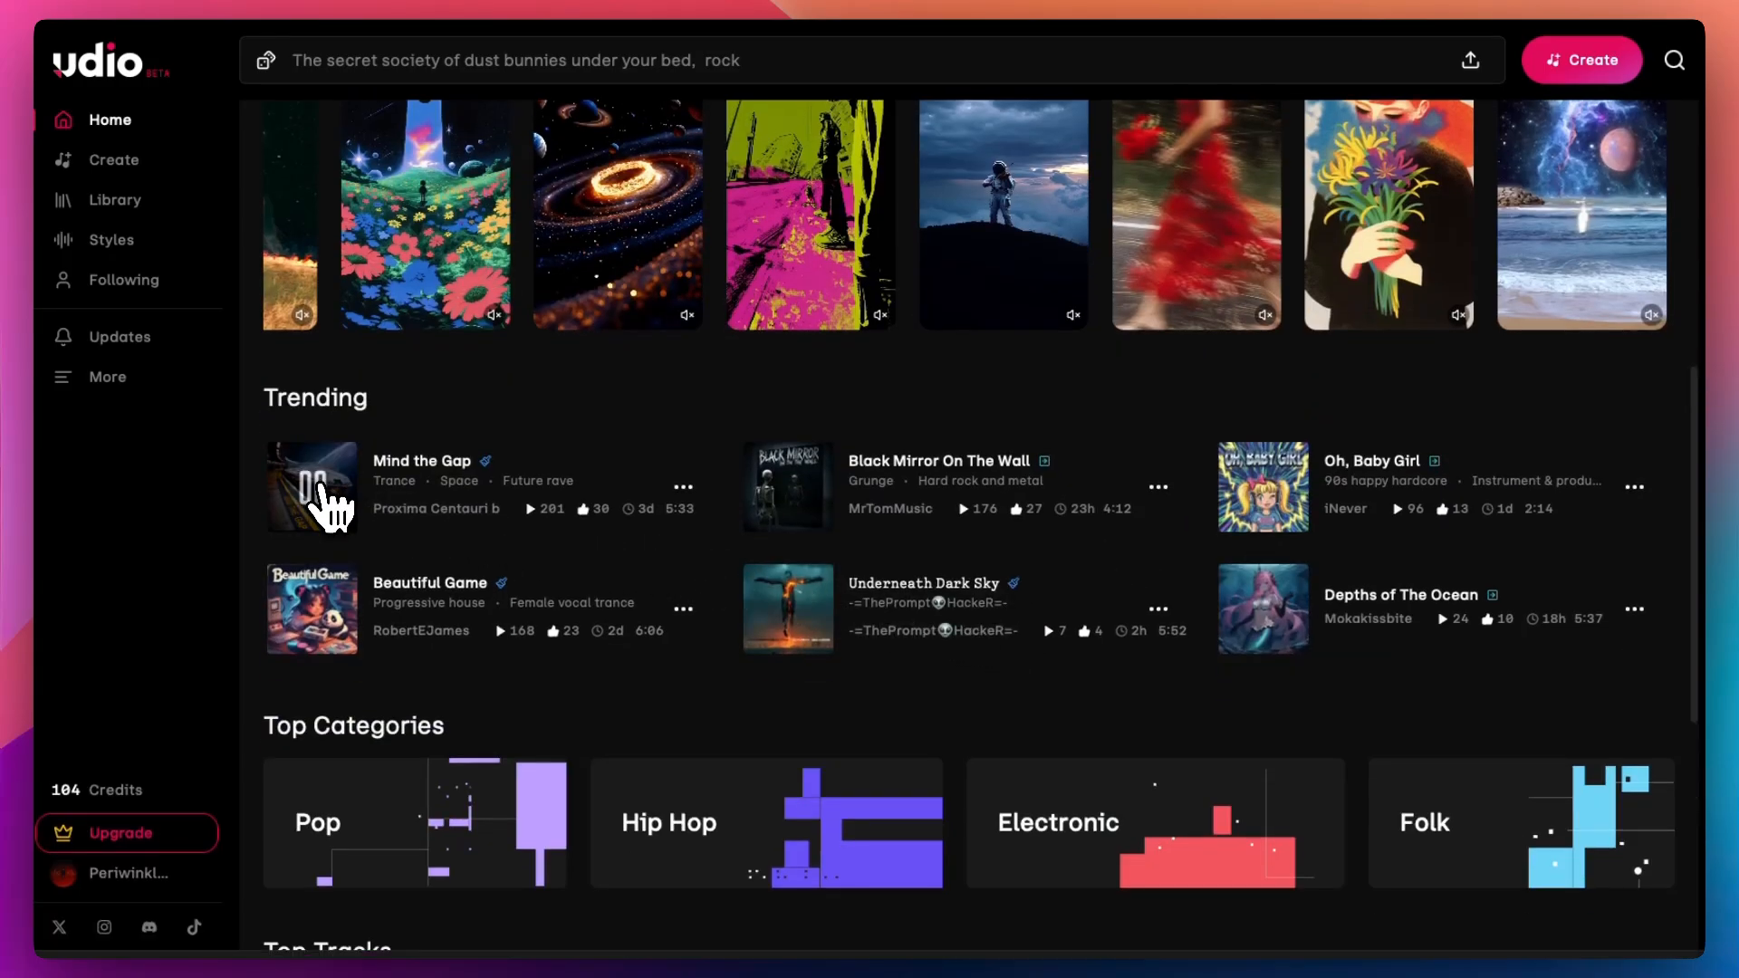
Step: Scroll through the home page's trending, category and track listings
scroll(318, 498, "down", 6)
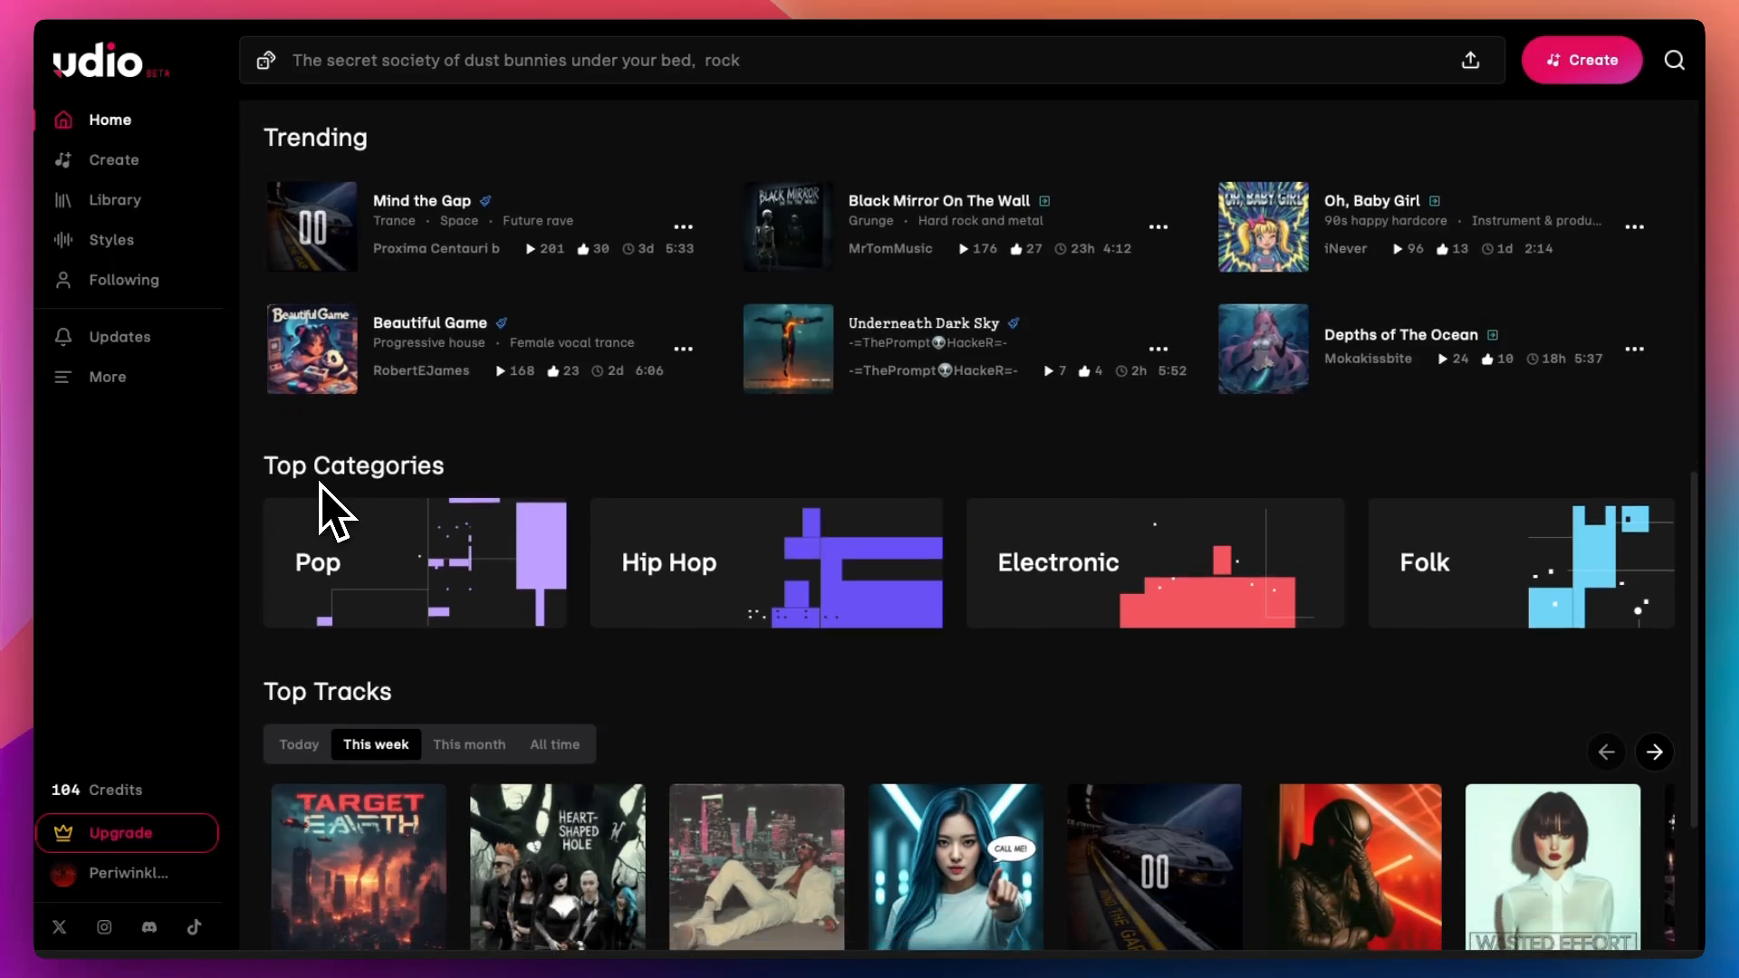
scroll(318, 494, "up", 4)
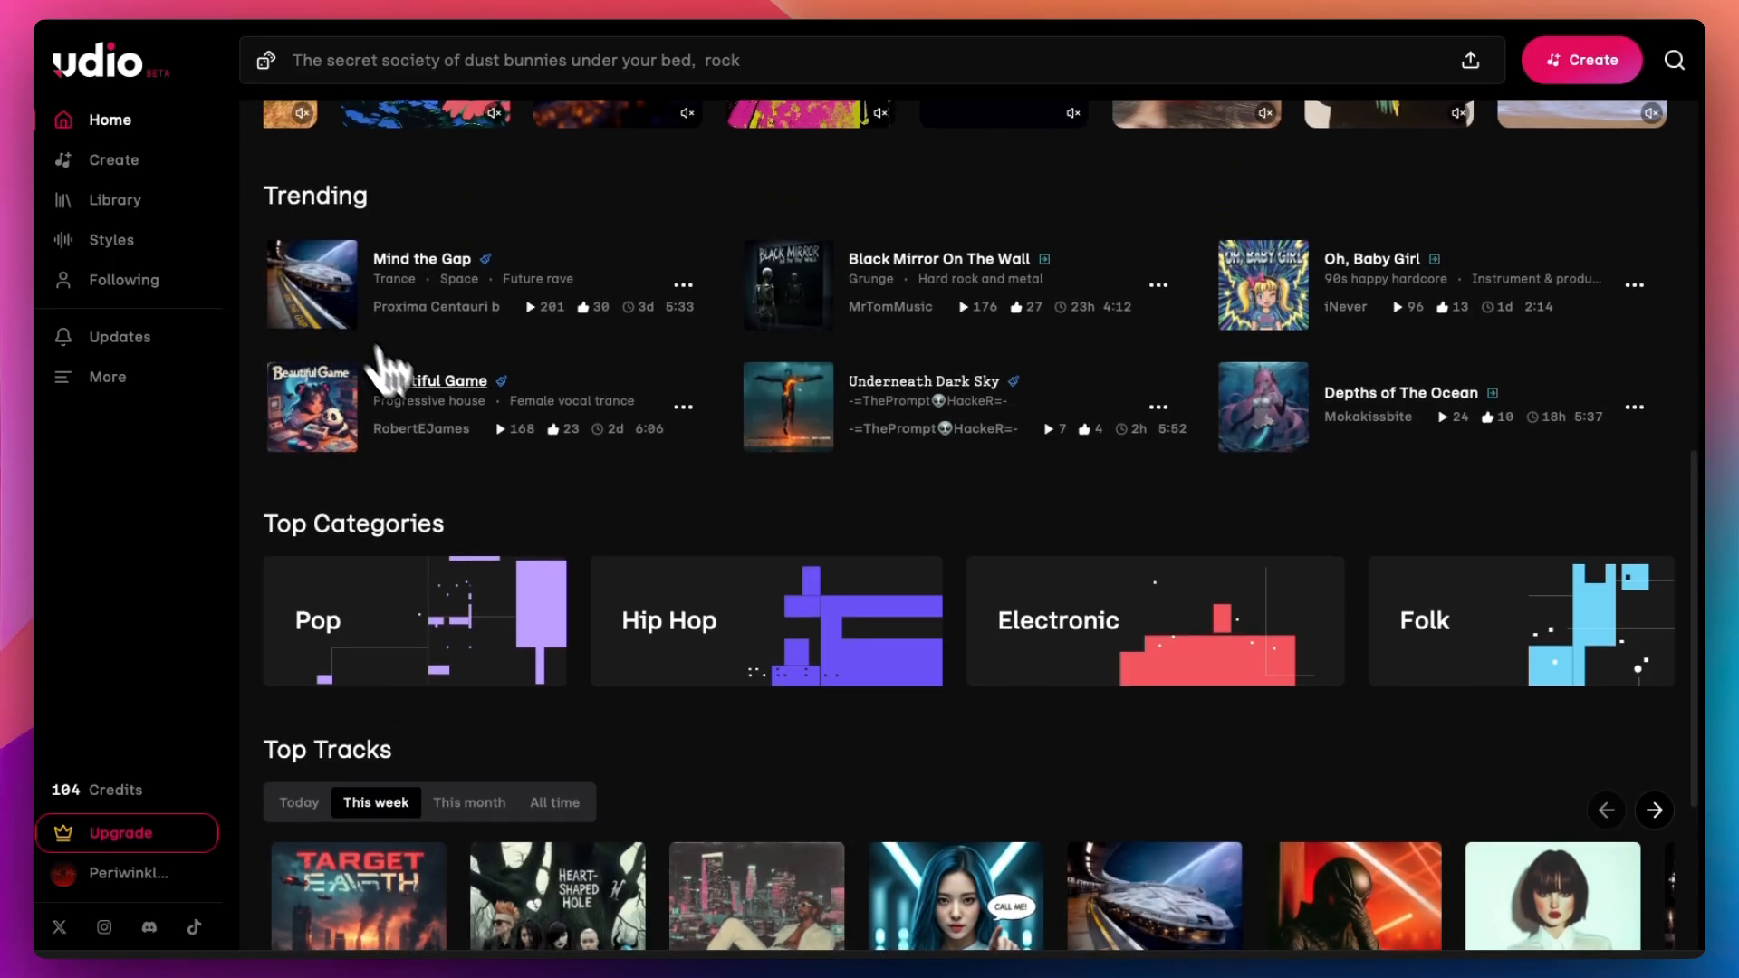
scroll(760, 388, "down", 8)
scroll(768, 392, "down", 10)
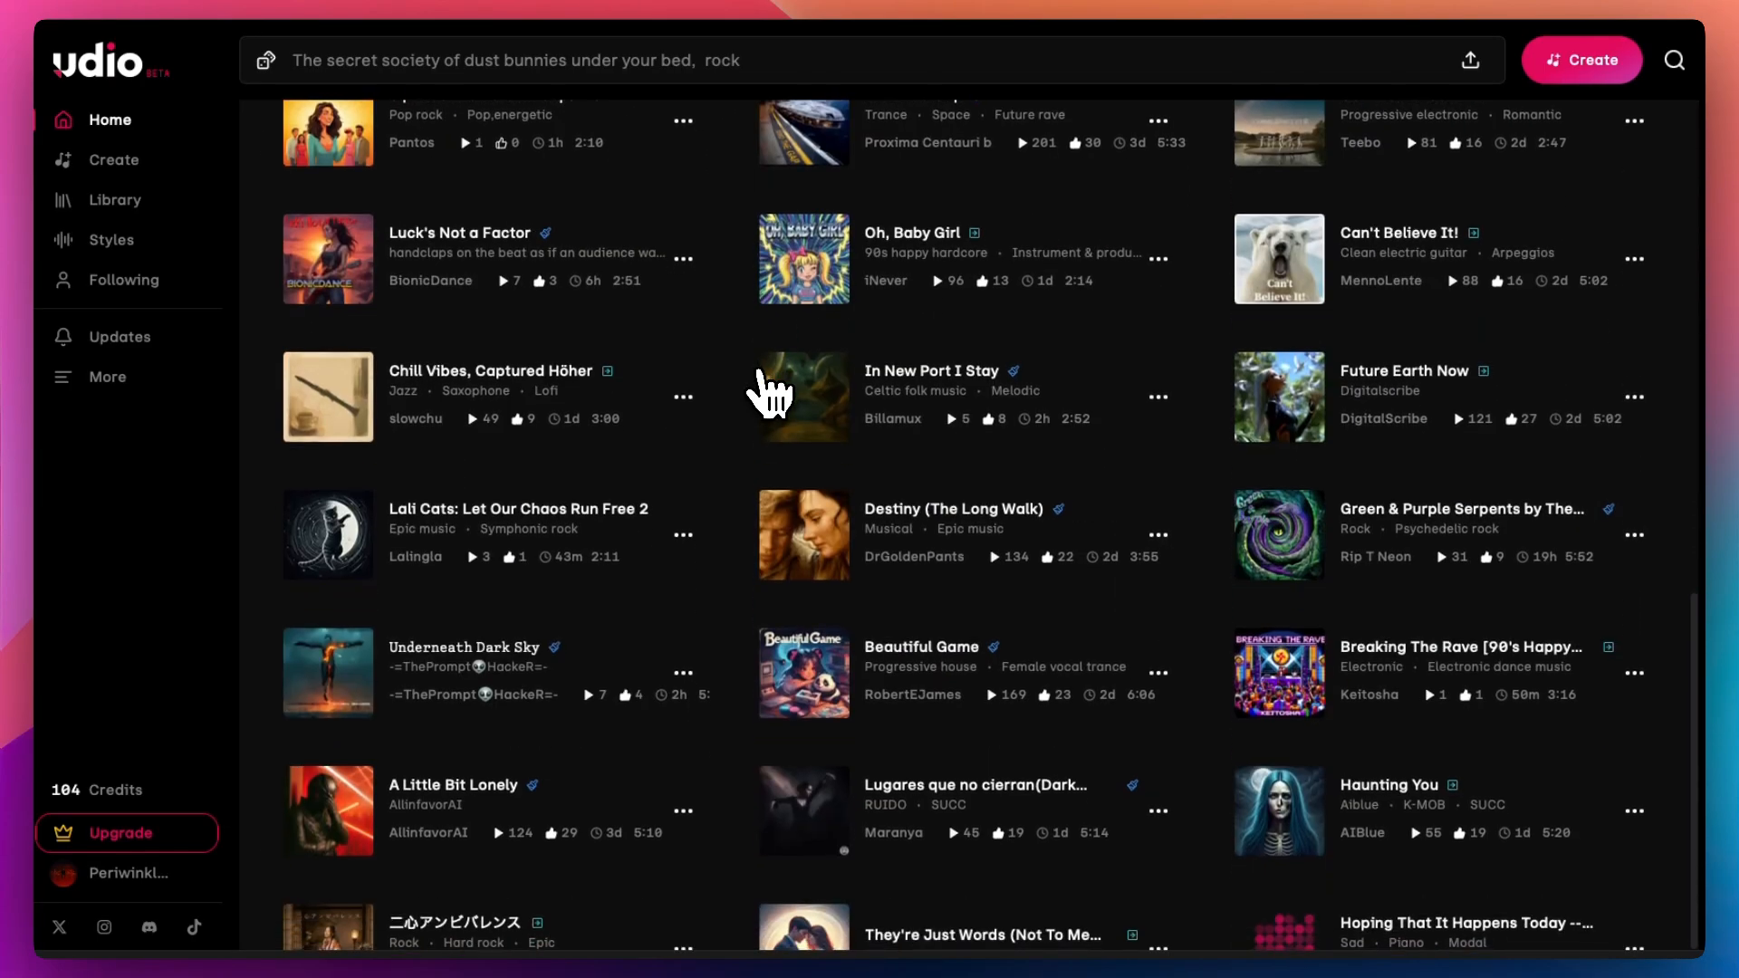
scroll(768, 392, "down", 5)
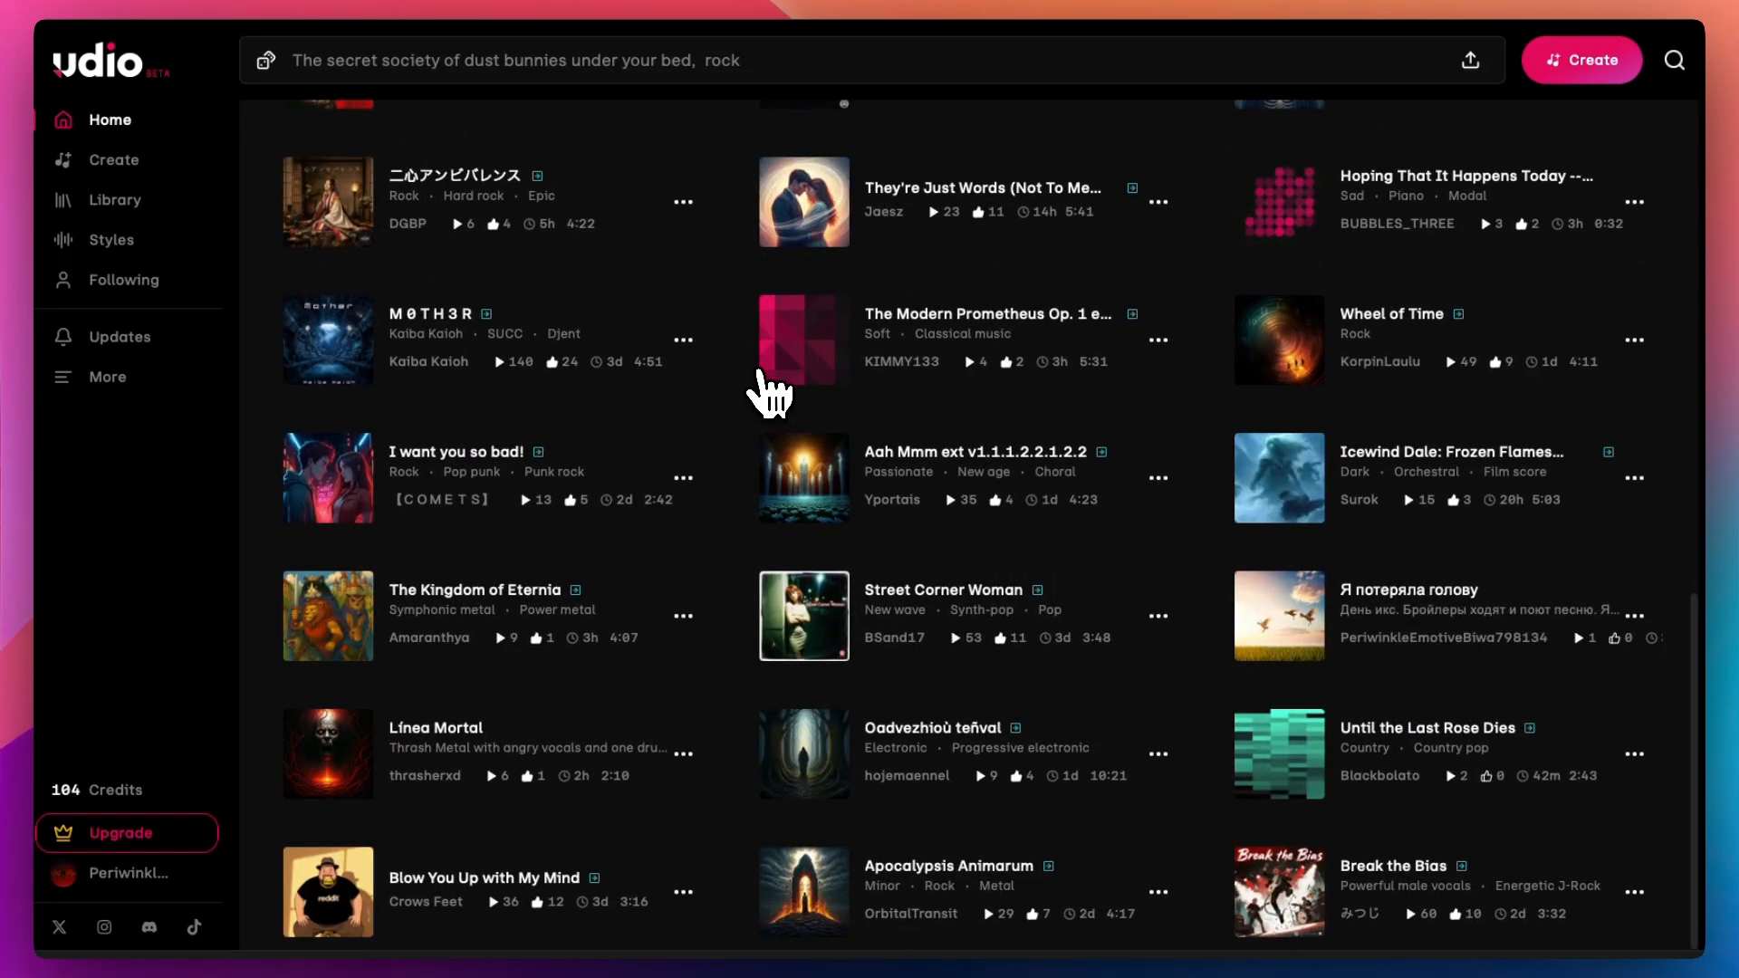
scroll(768, 392, "down", 10)
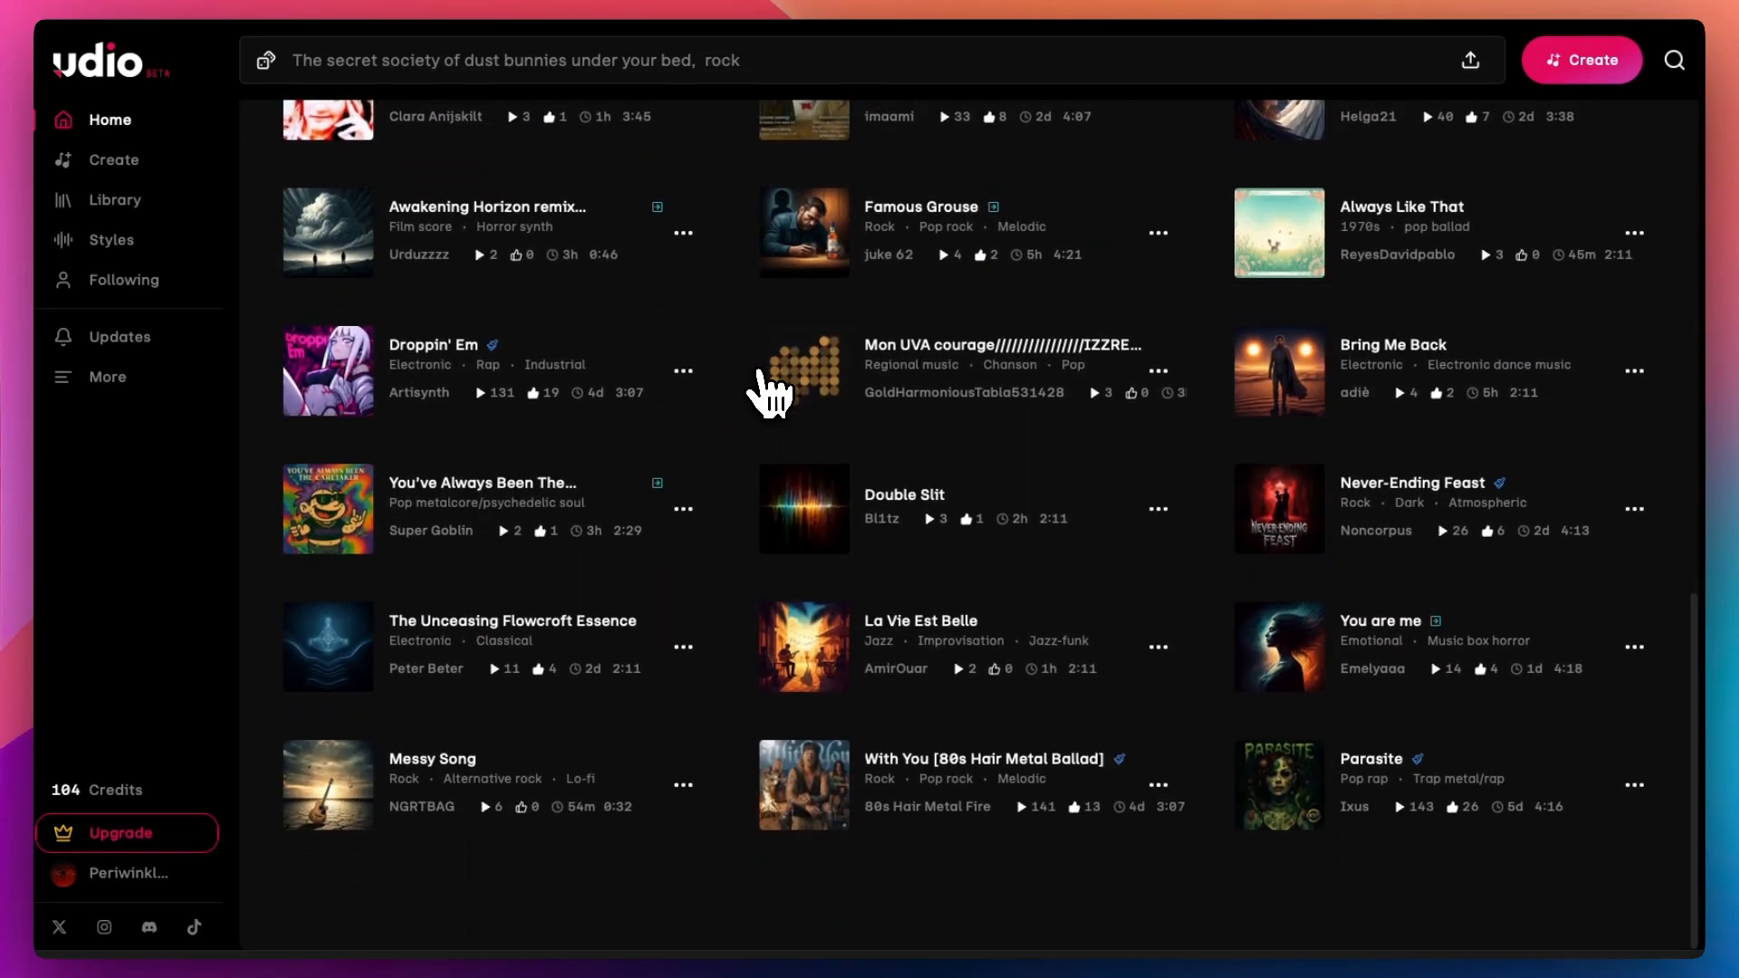
scroll(768, 392, "down", 2)
scroll(768, 392, "down", 8)
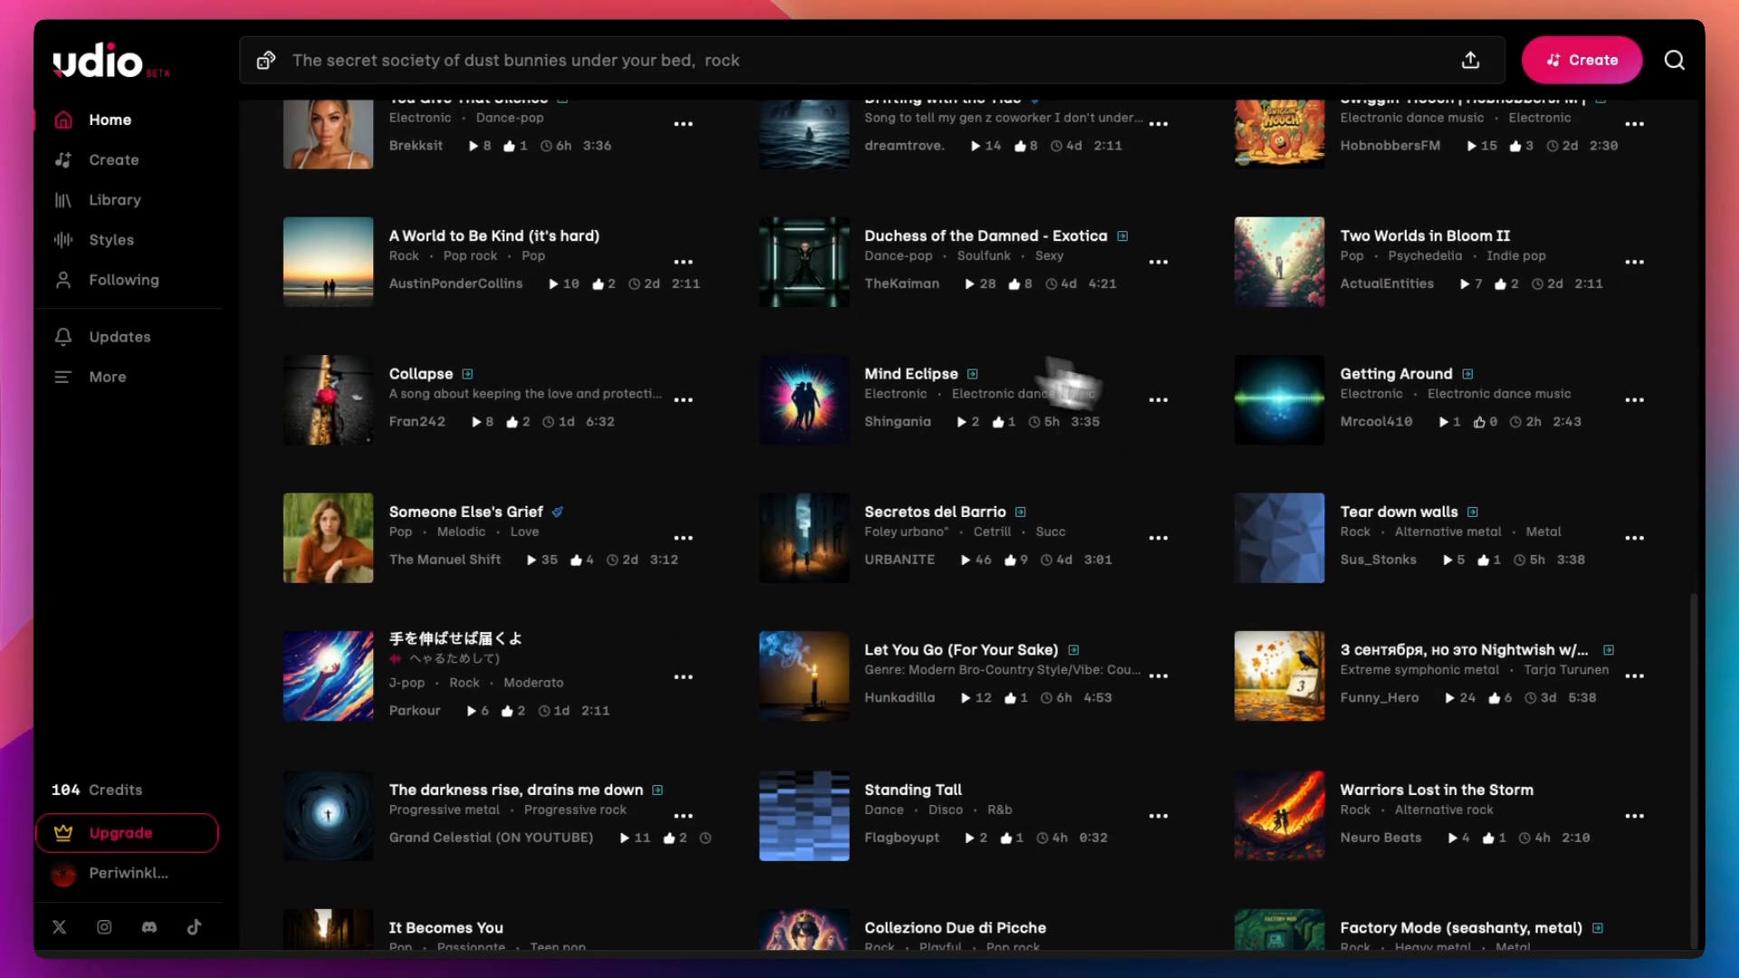
scroll(1057, 580, "down", 6)
scroll(1055, 579, "up", 20)
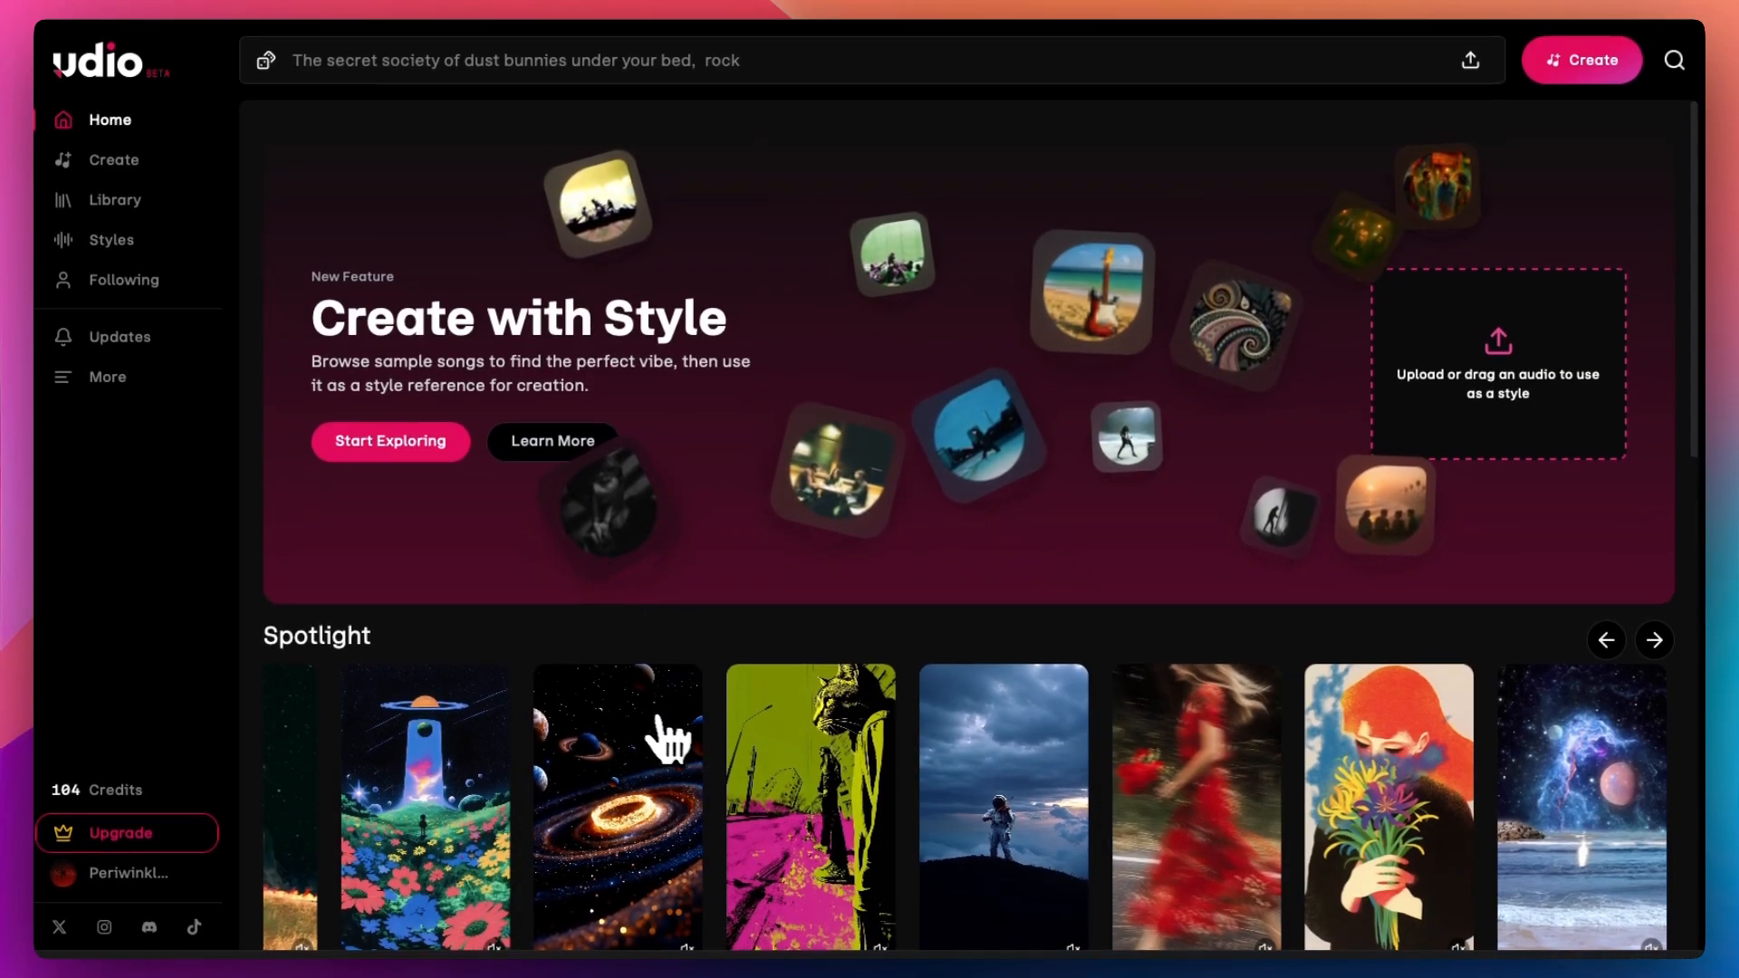
scroll(1036, 835, "down", 6)
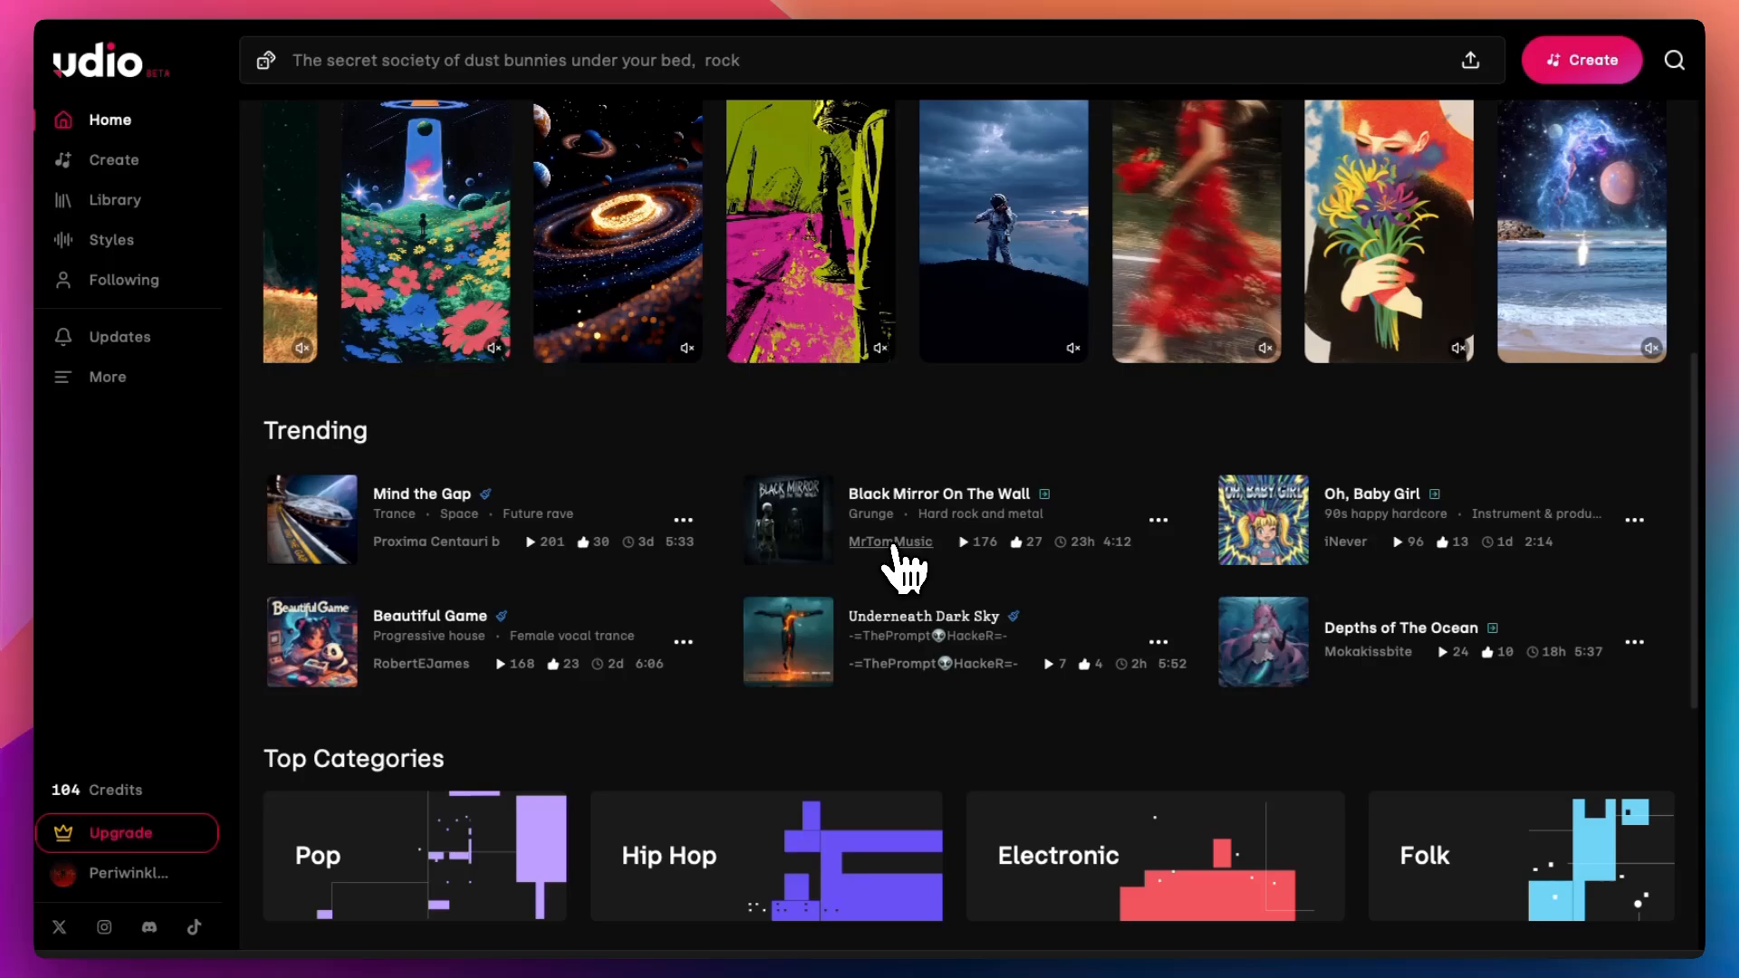
Step: Open the MrTomMusic creator profile and follow the creator
left_click(892, 543)
scroll(906, 507, "down", 2)
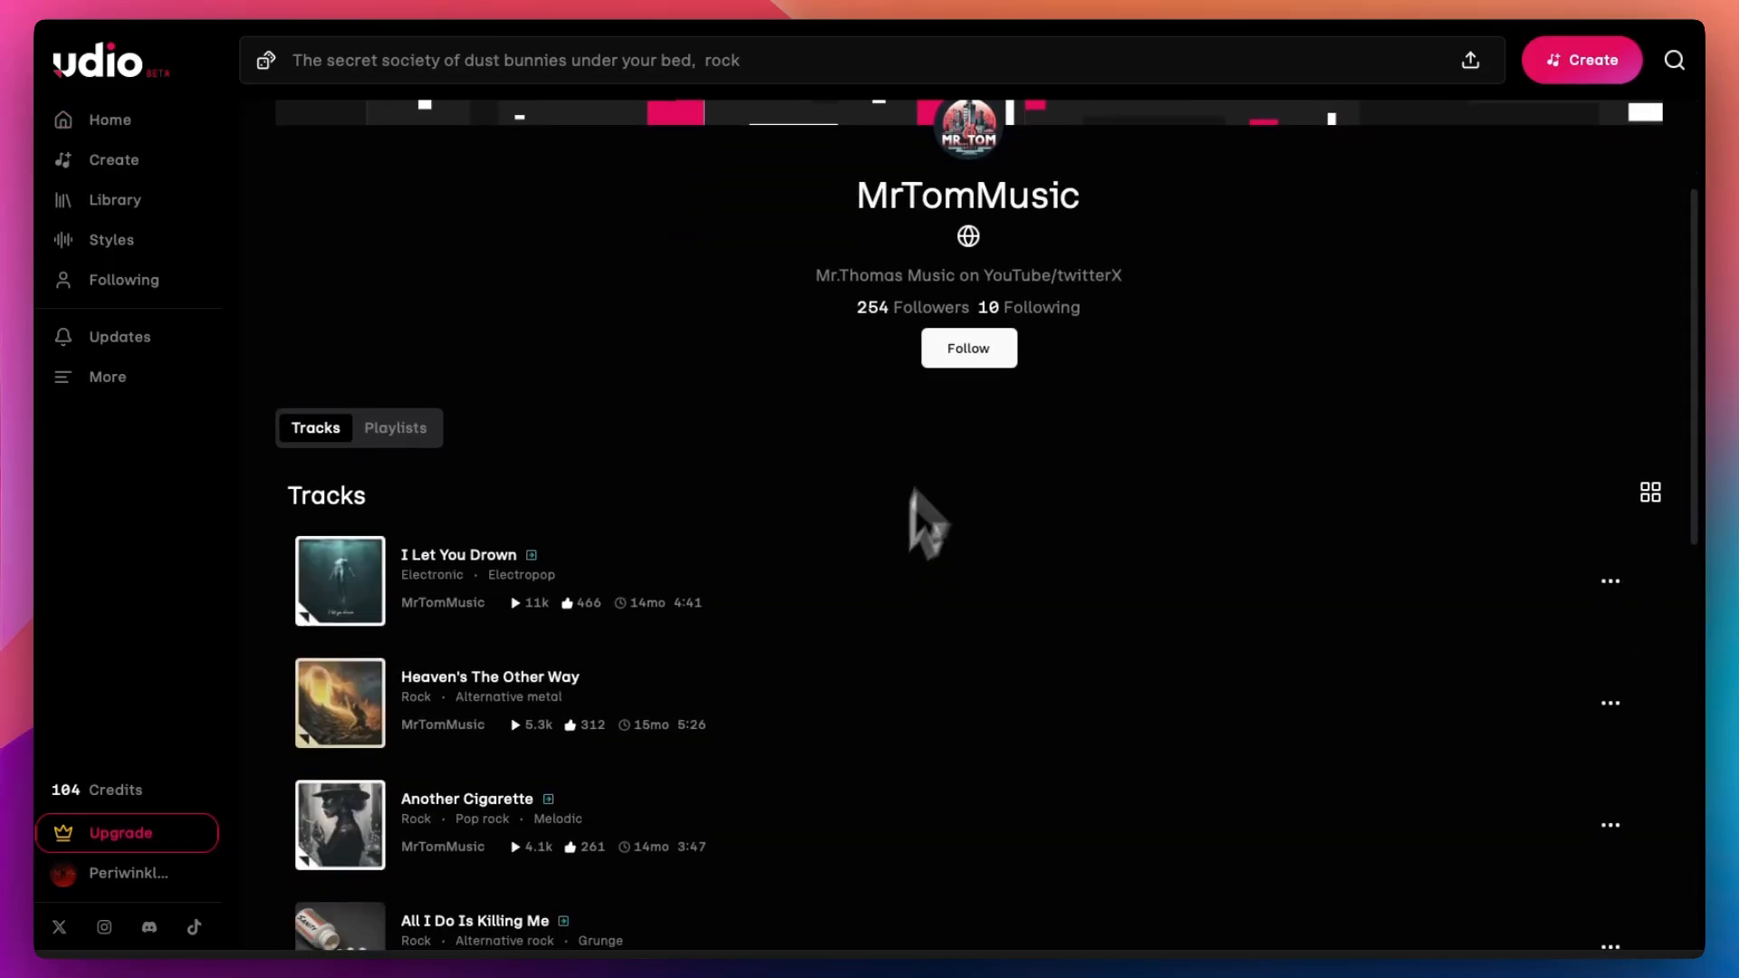
left_click(968, 349)
Step: Open the options menu of the track I Let You Drown and browse its Share, Style and Create submenus
left_click(1610, 581)
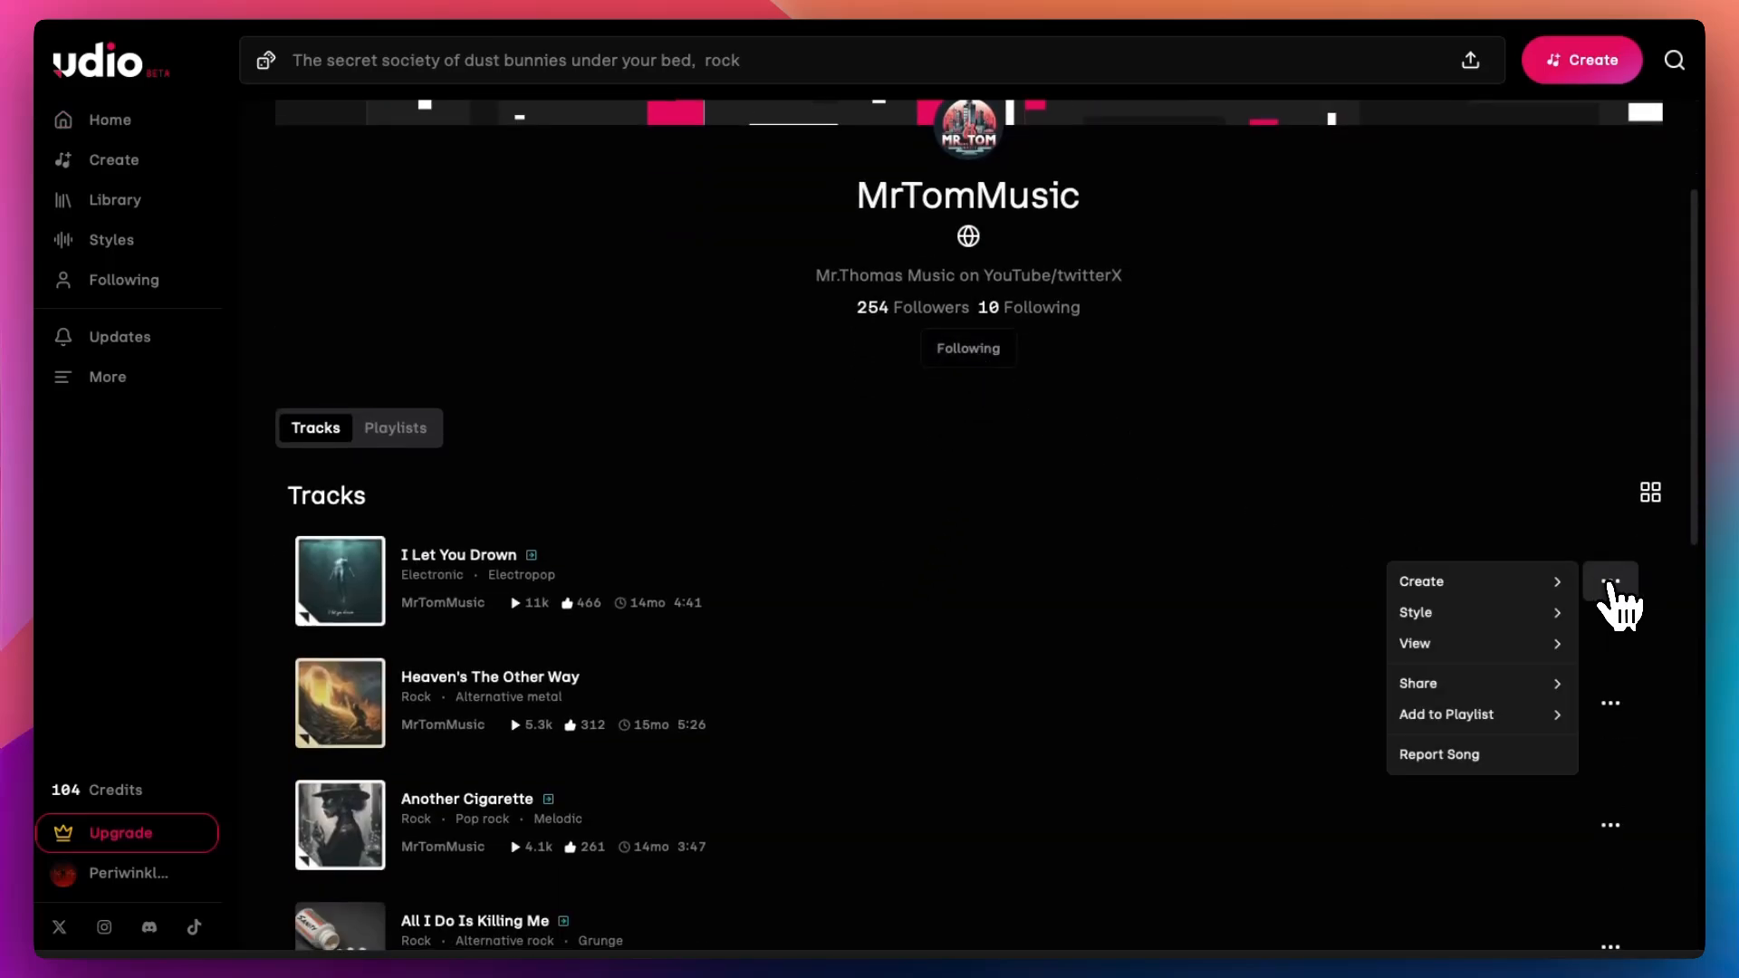
mouse_move(1481, 716)
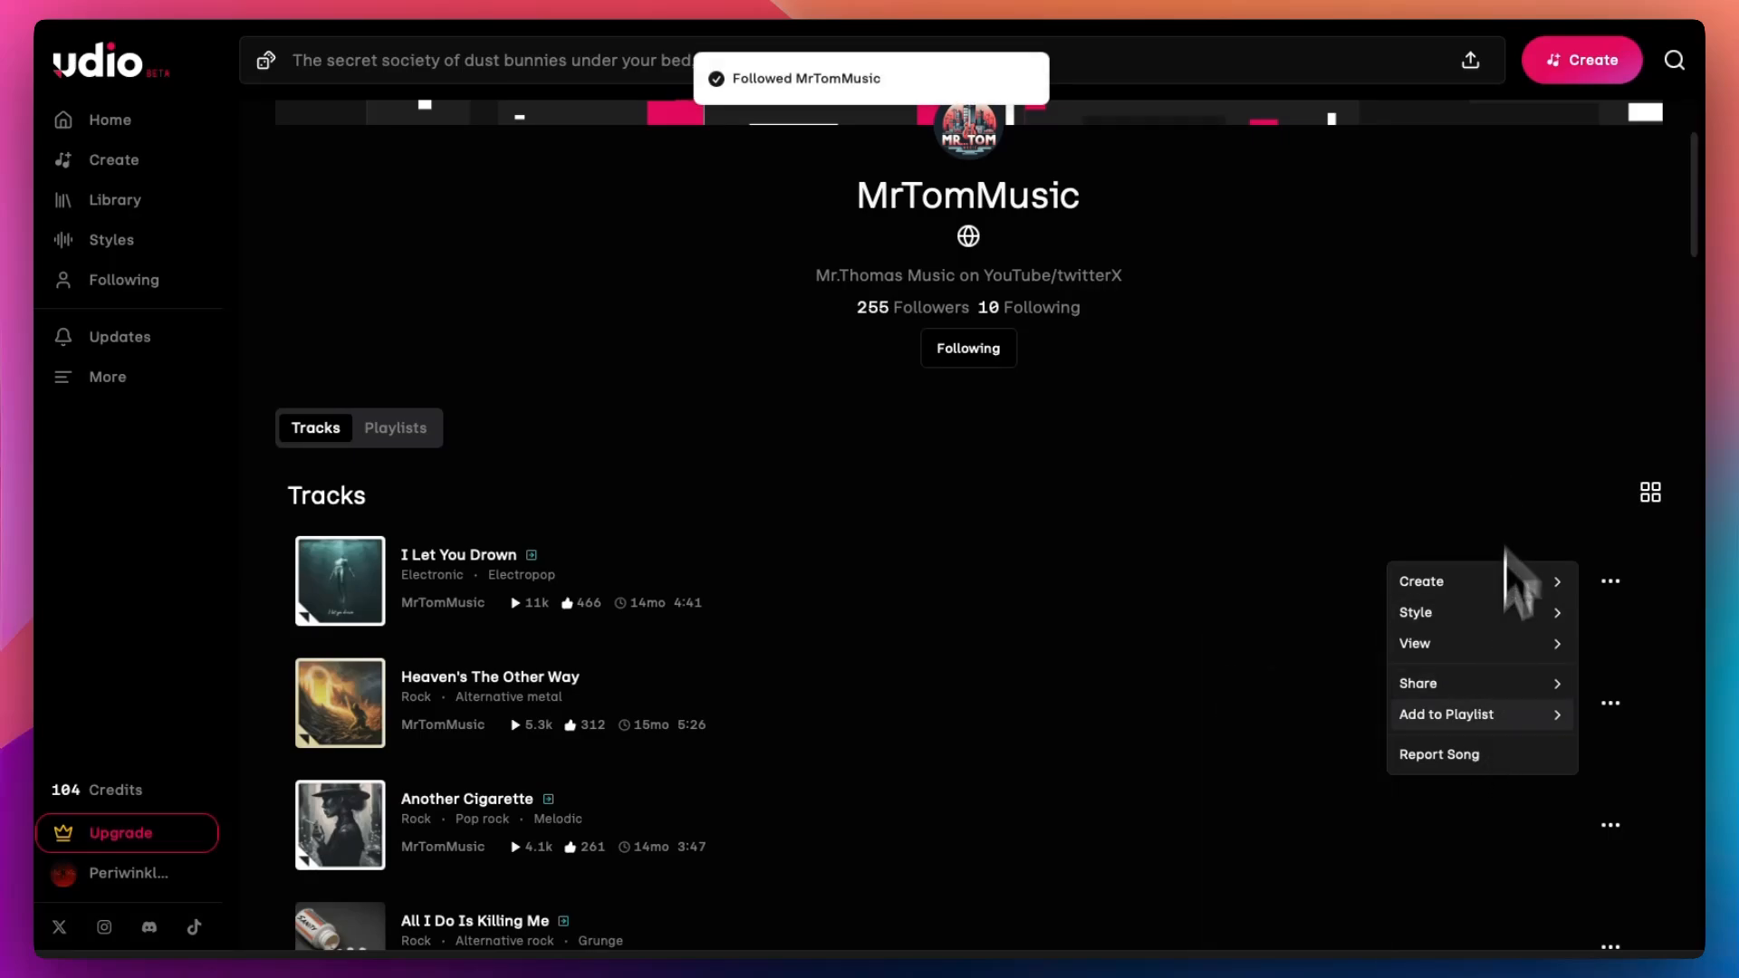
mouse_move(1540, 689)
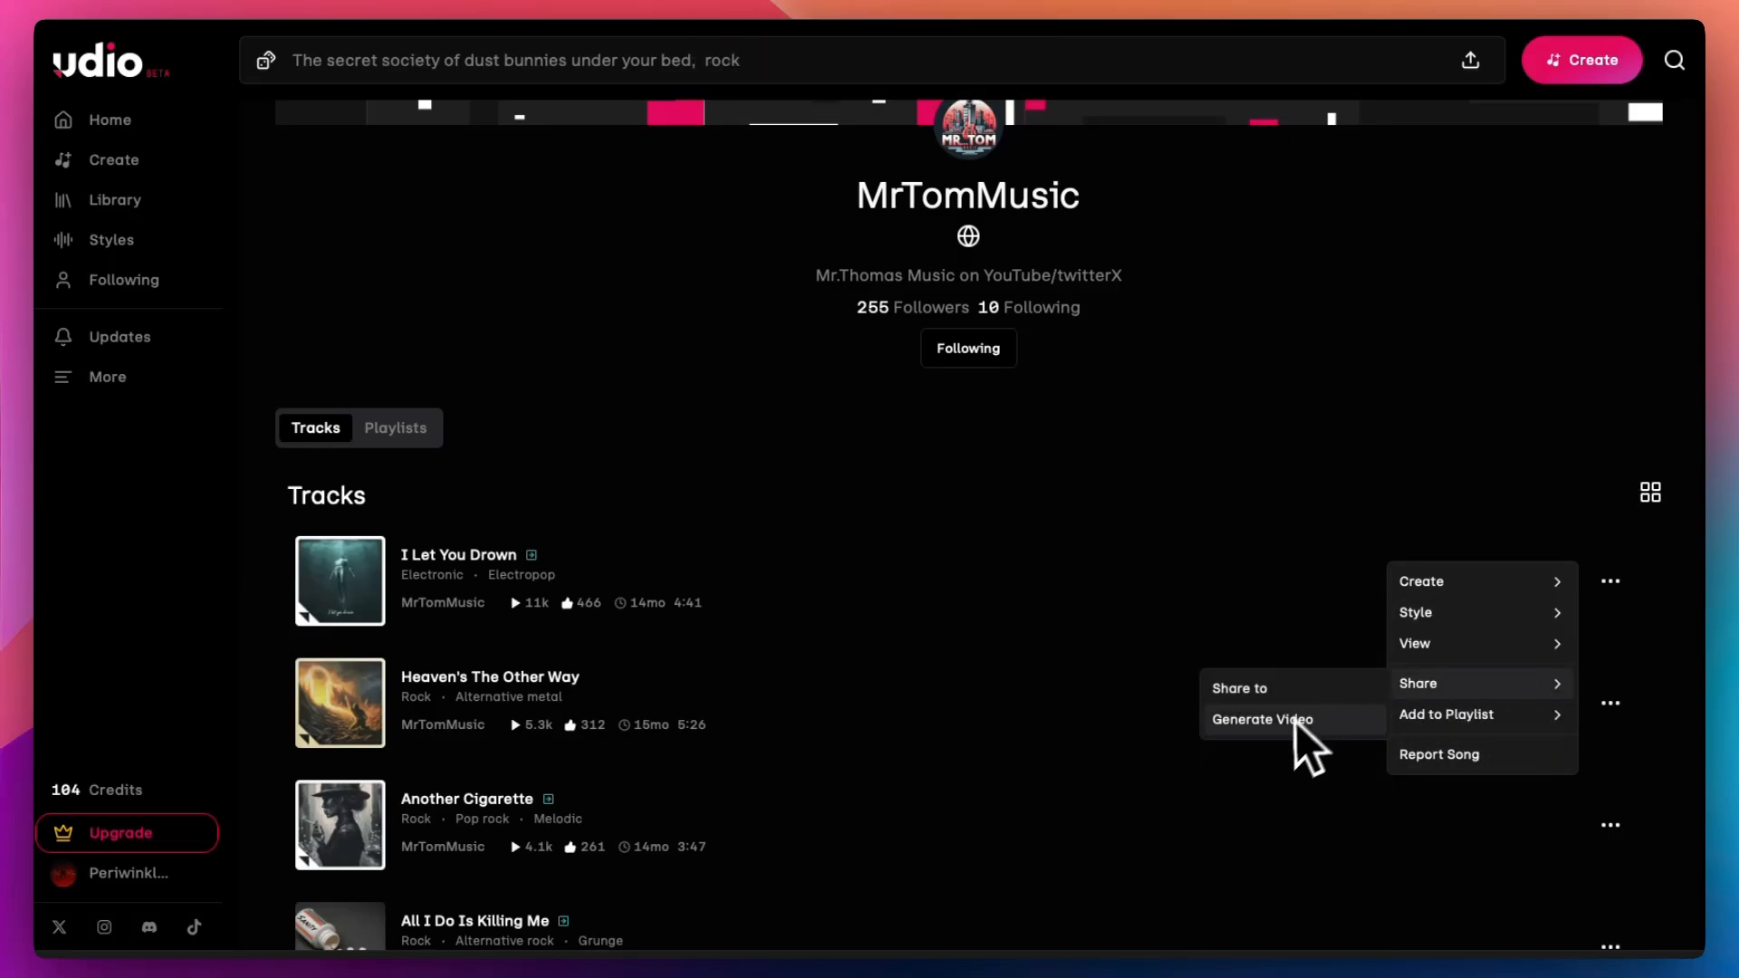
mouse_move(1487, 619)
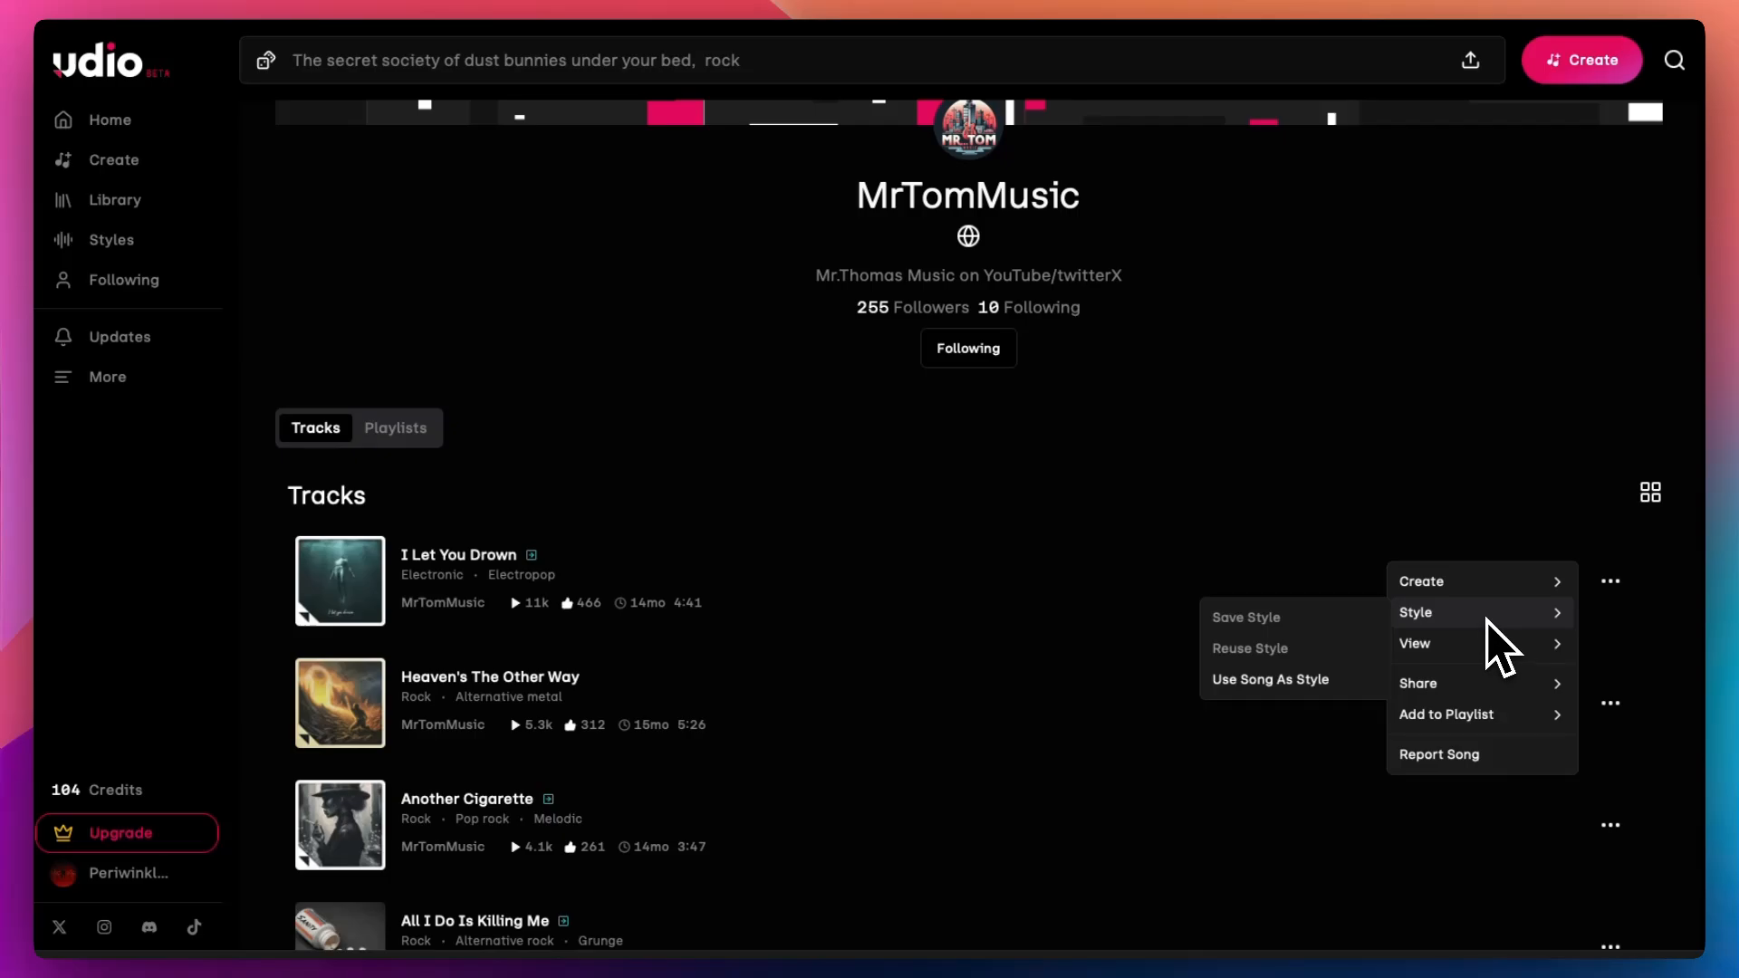
mouse_move(1498, 588)
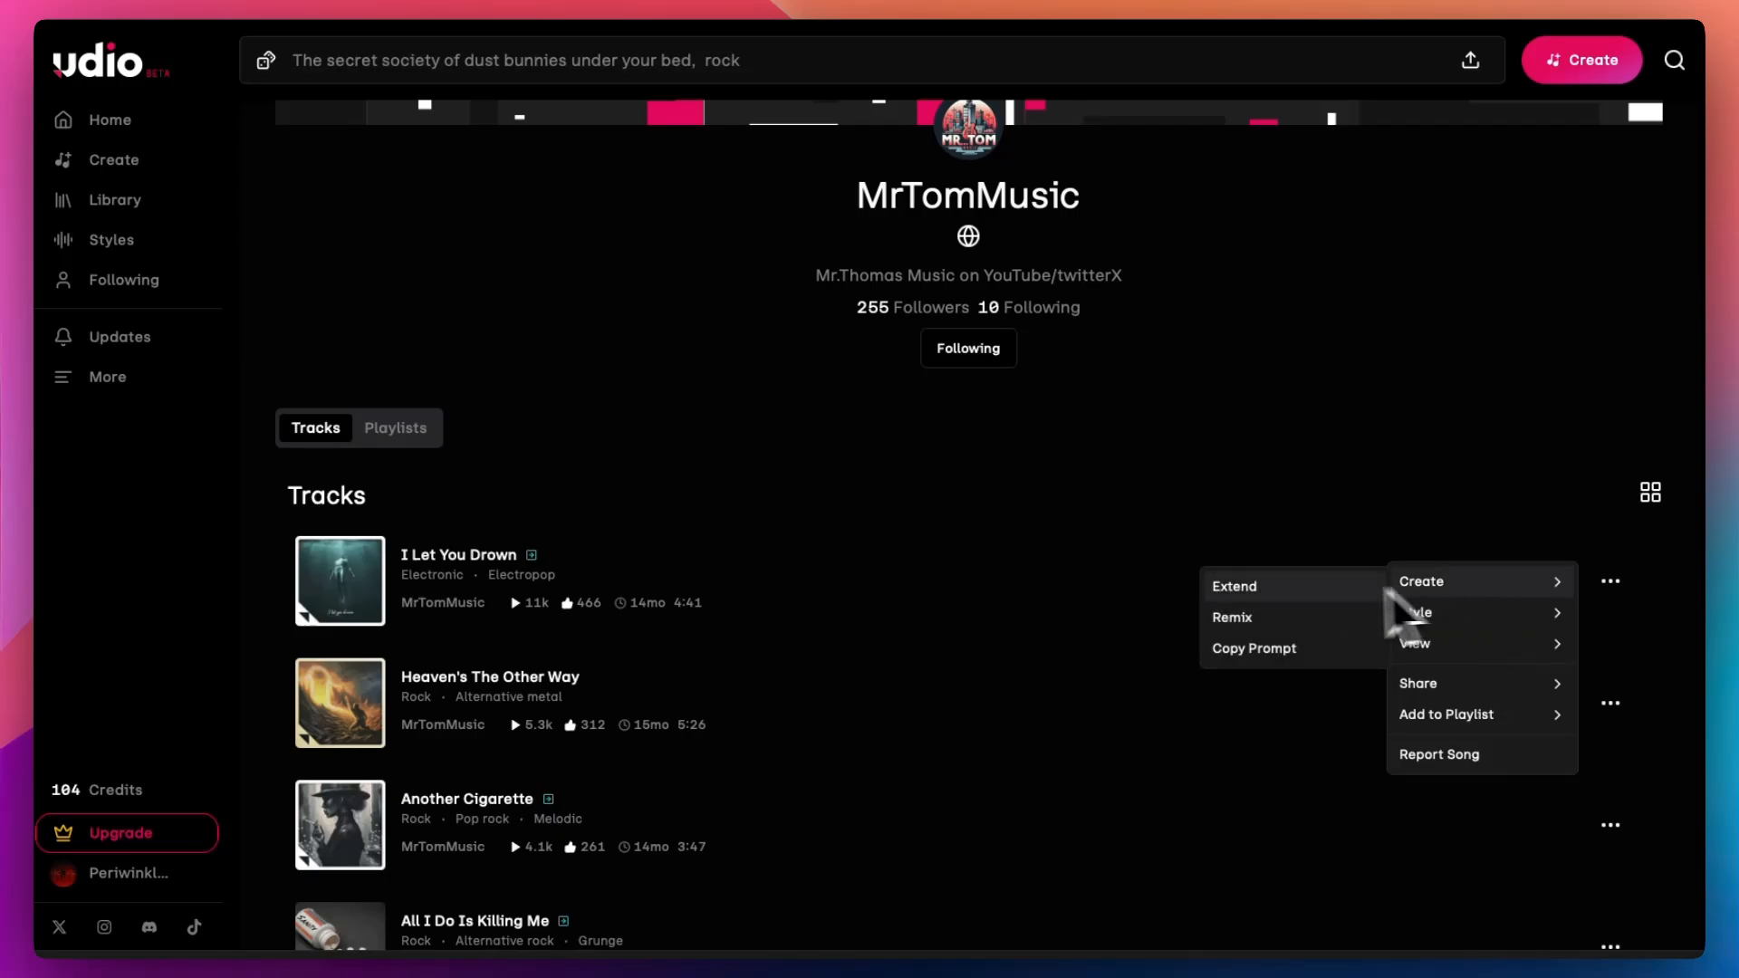
left_click(1023, 625)
scroll(1021, 618, "down", 13)
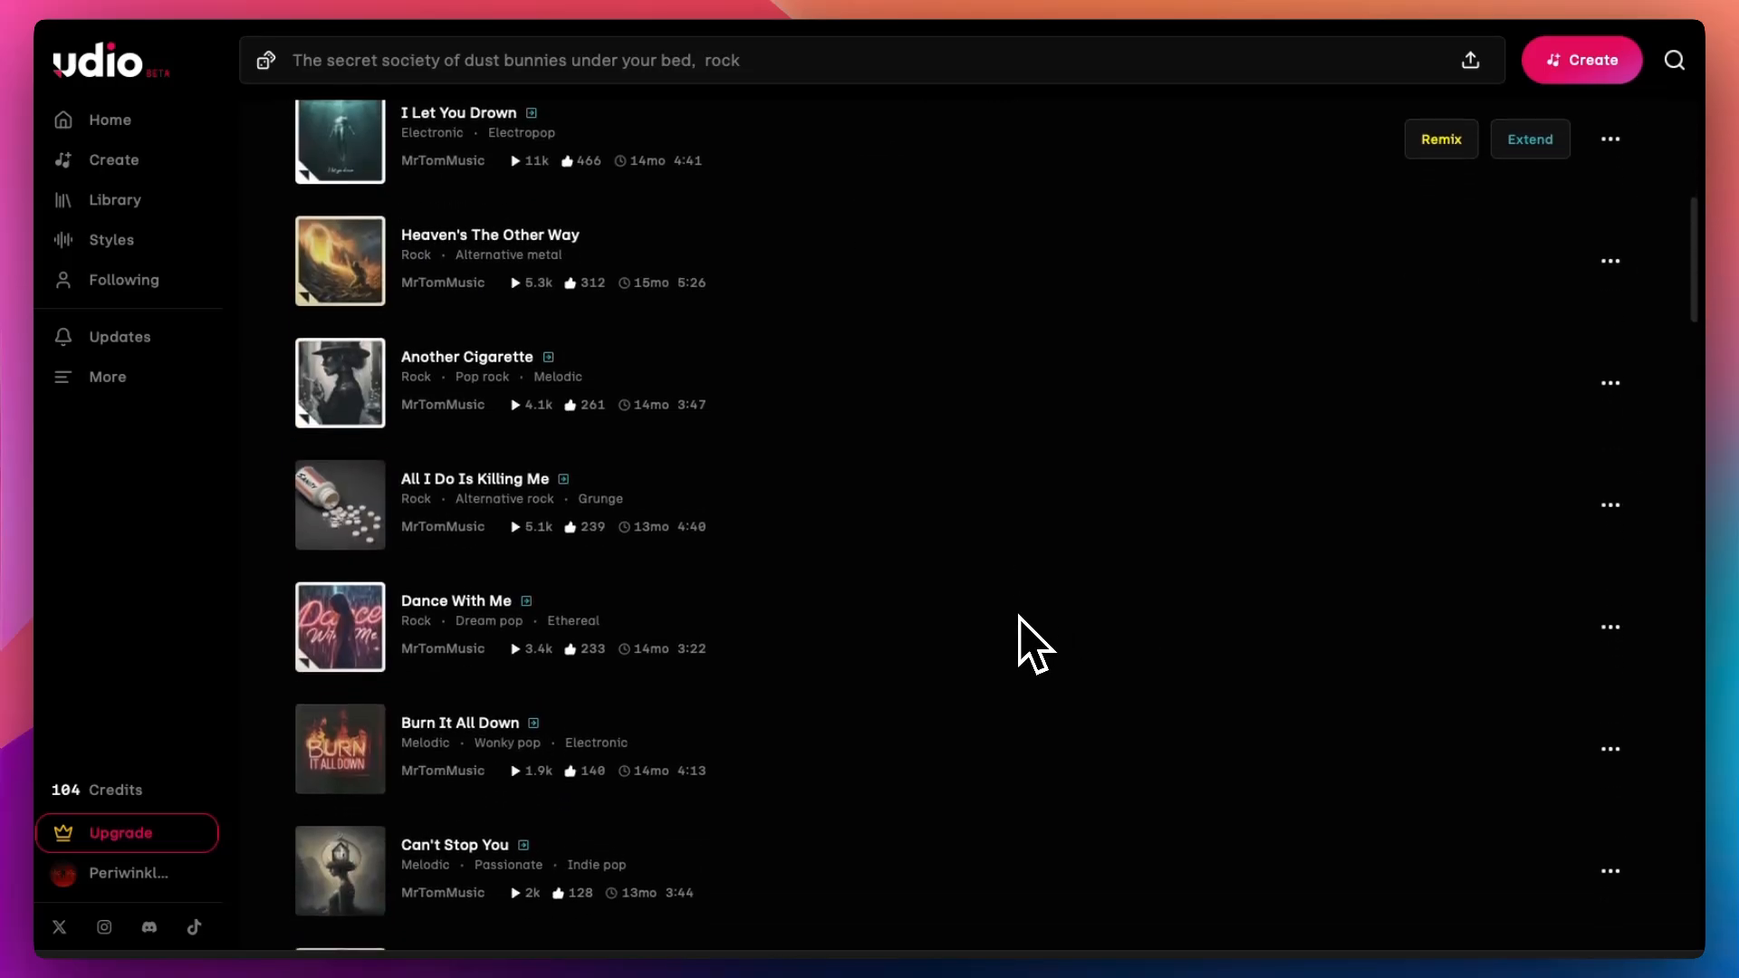